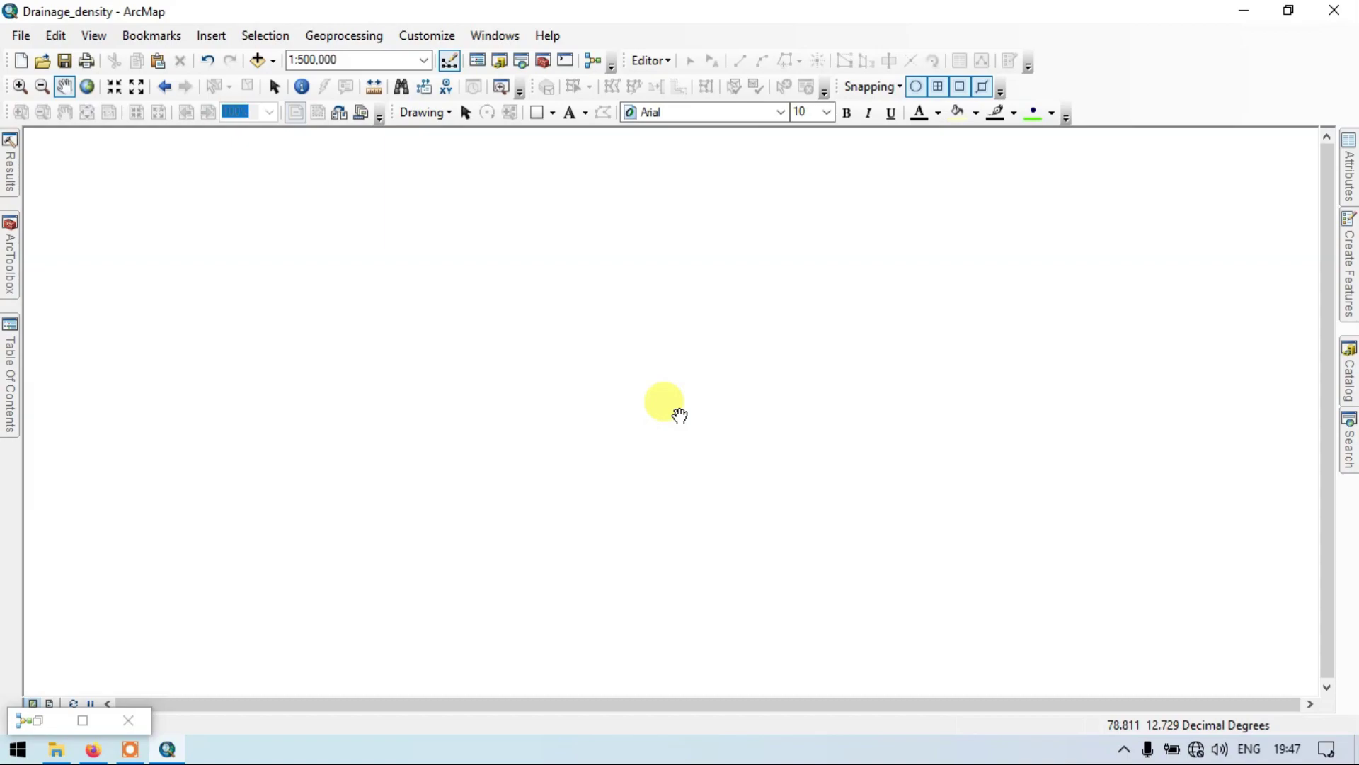
# Add the DEM_clip.shp polygon to the map and pan it higher.
pyautogui.click(276, 61)
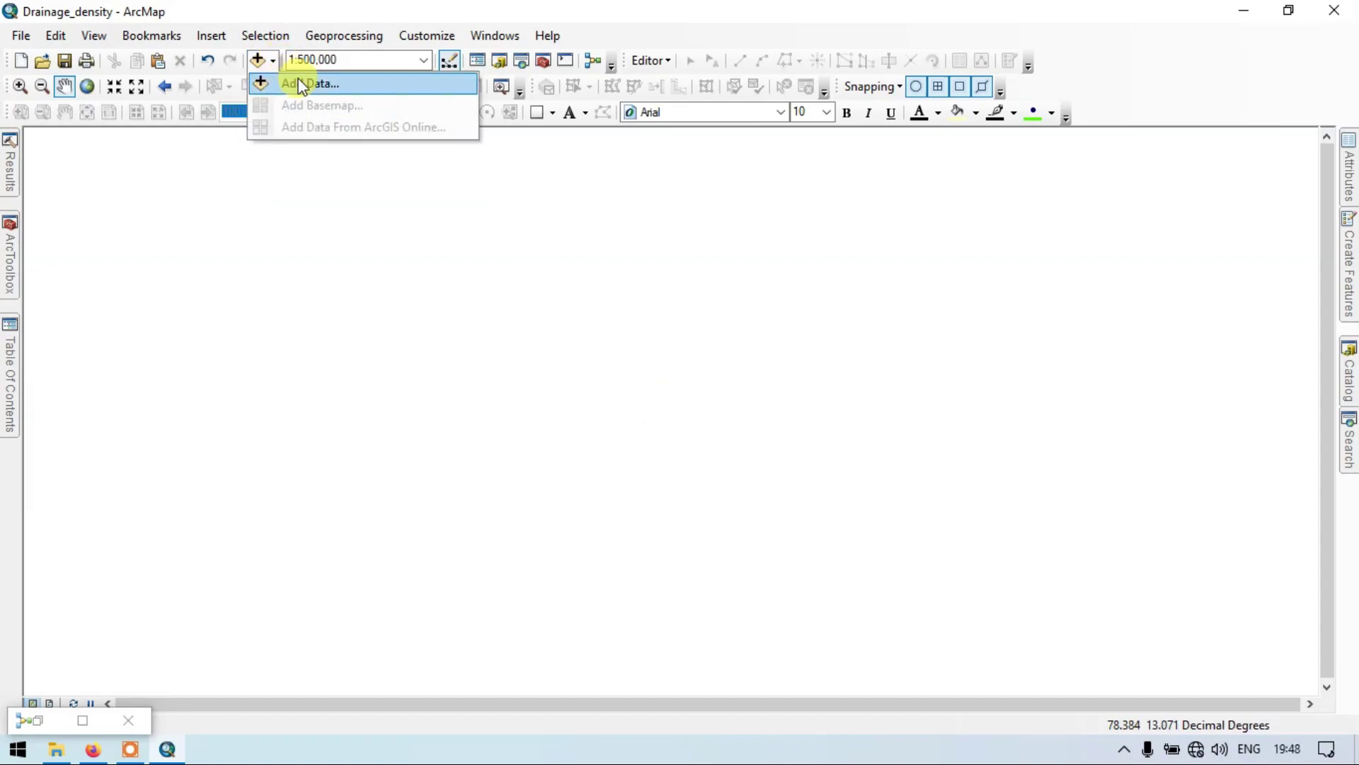
pyautogui.click(304, 85)
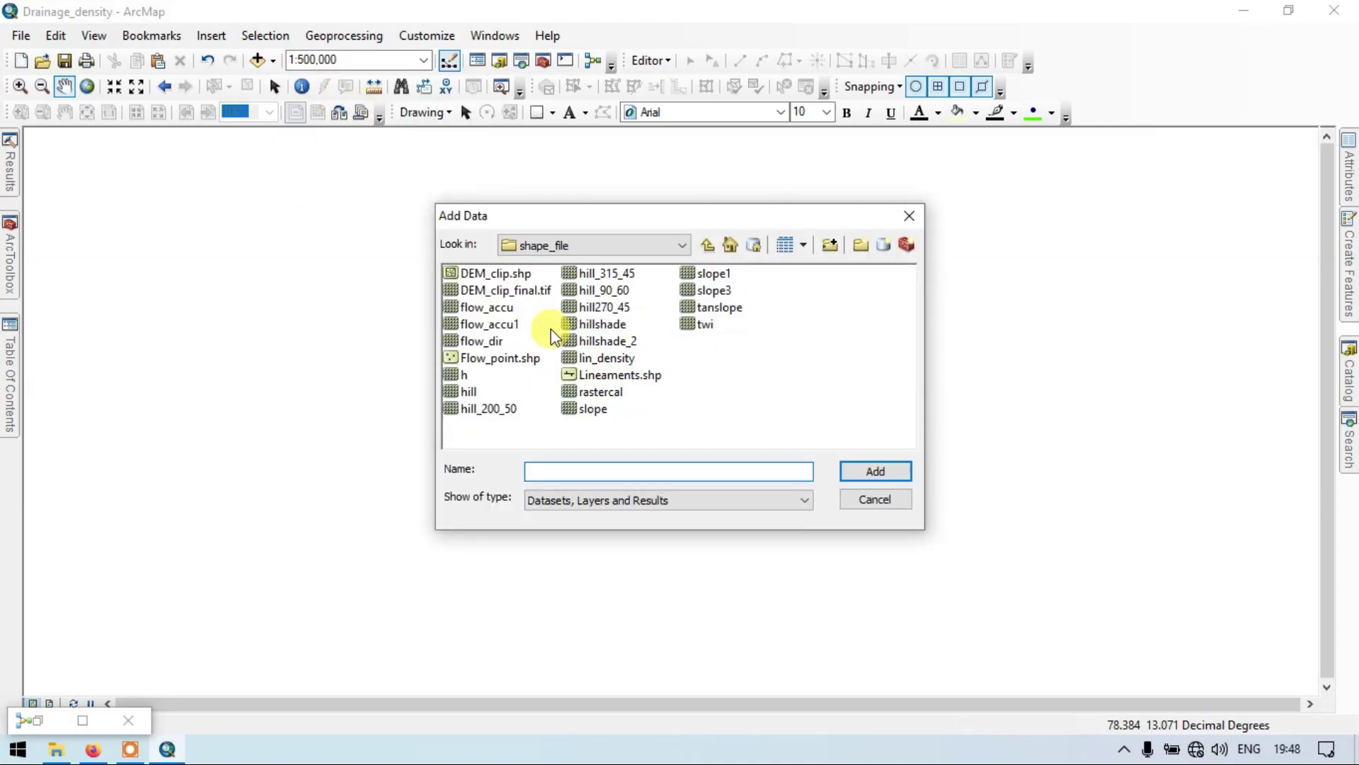
pyautogui.click(497, 273)
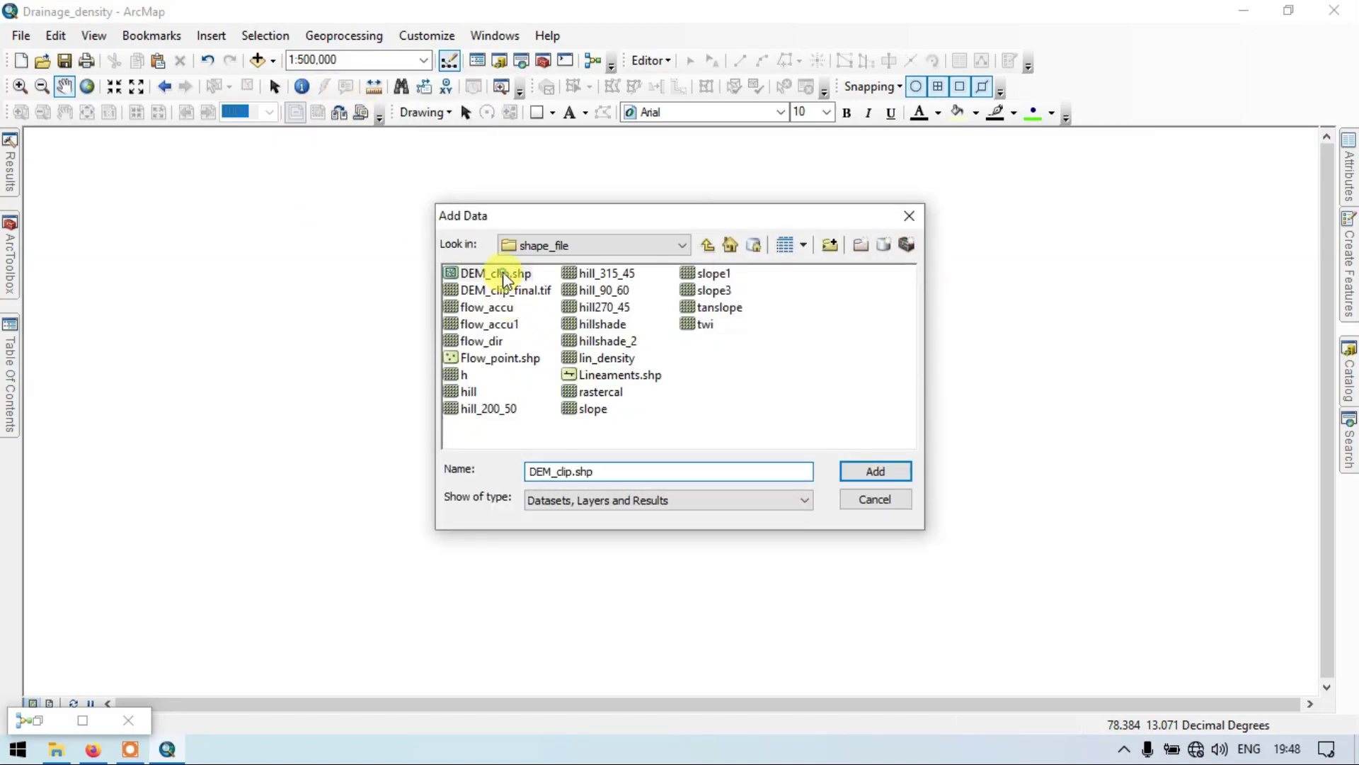
pyautogui.click(899, 471)
pyautogui.moveTo(604, 510); pyautogui.dragTo(575, 388)
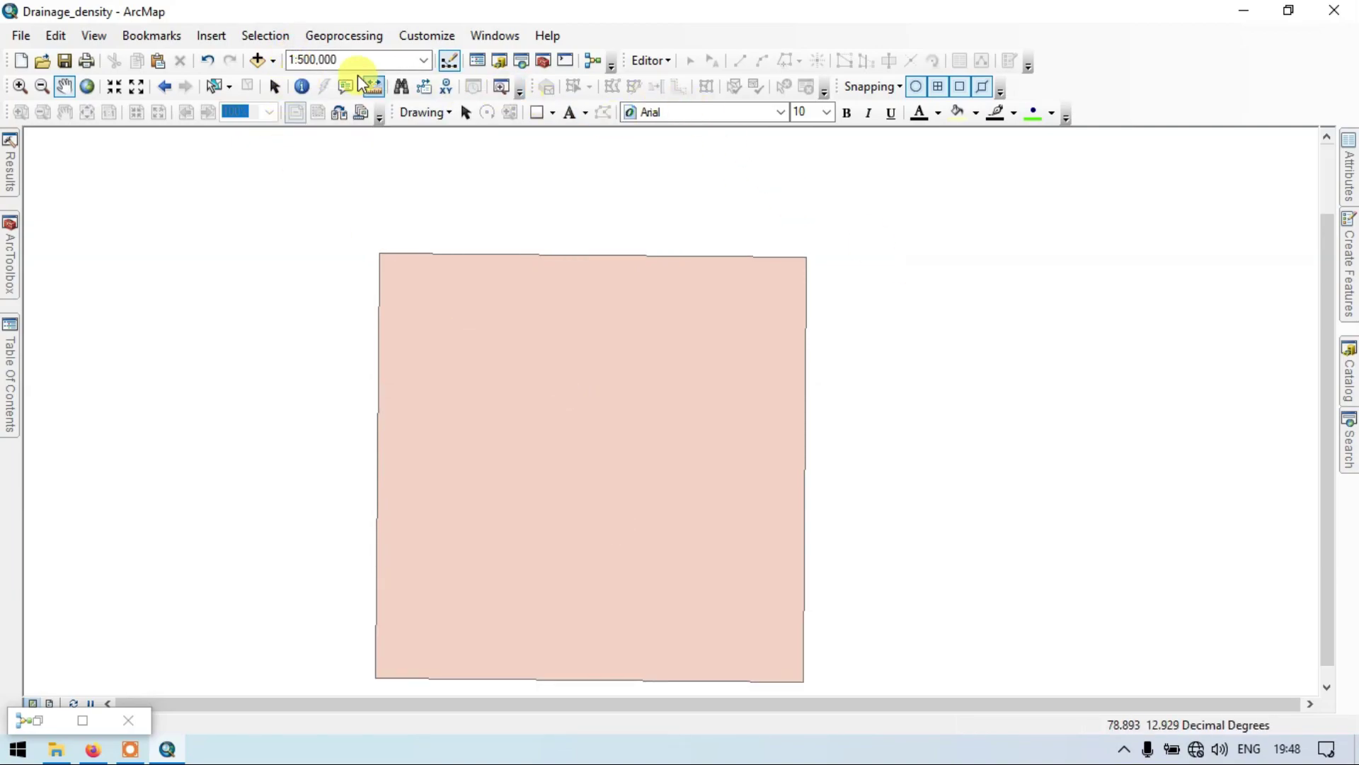
# Add the DEM_clip_final.tif elevation raster to the map.
pyautogui.click(273, 60)
pyautogui.click(300, 82)
pyautogui.click(521, 295)
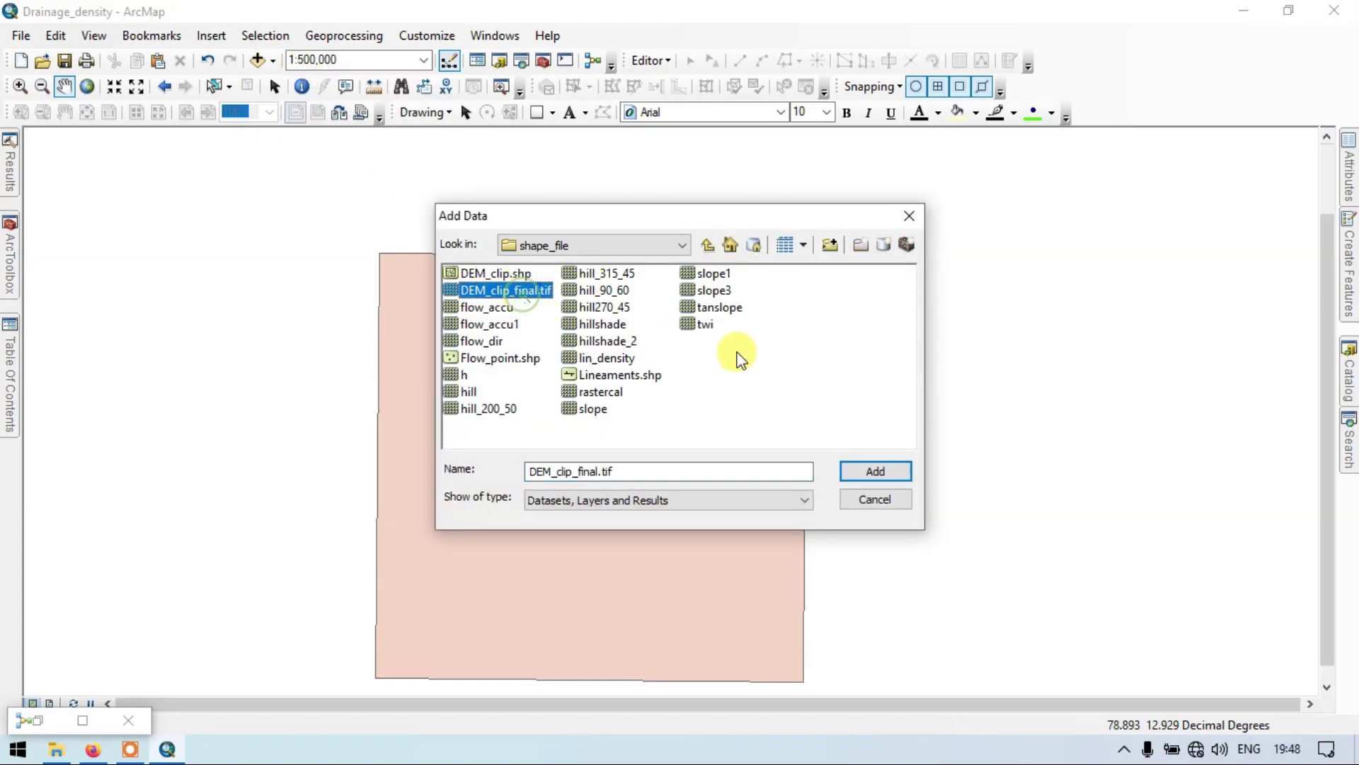
pyautogui.click(875, 470)
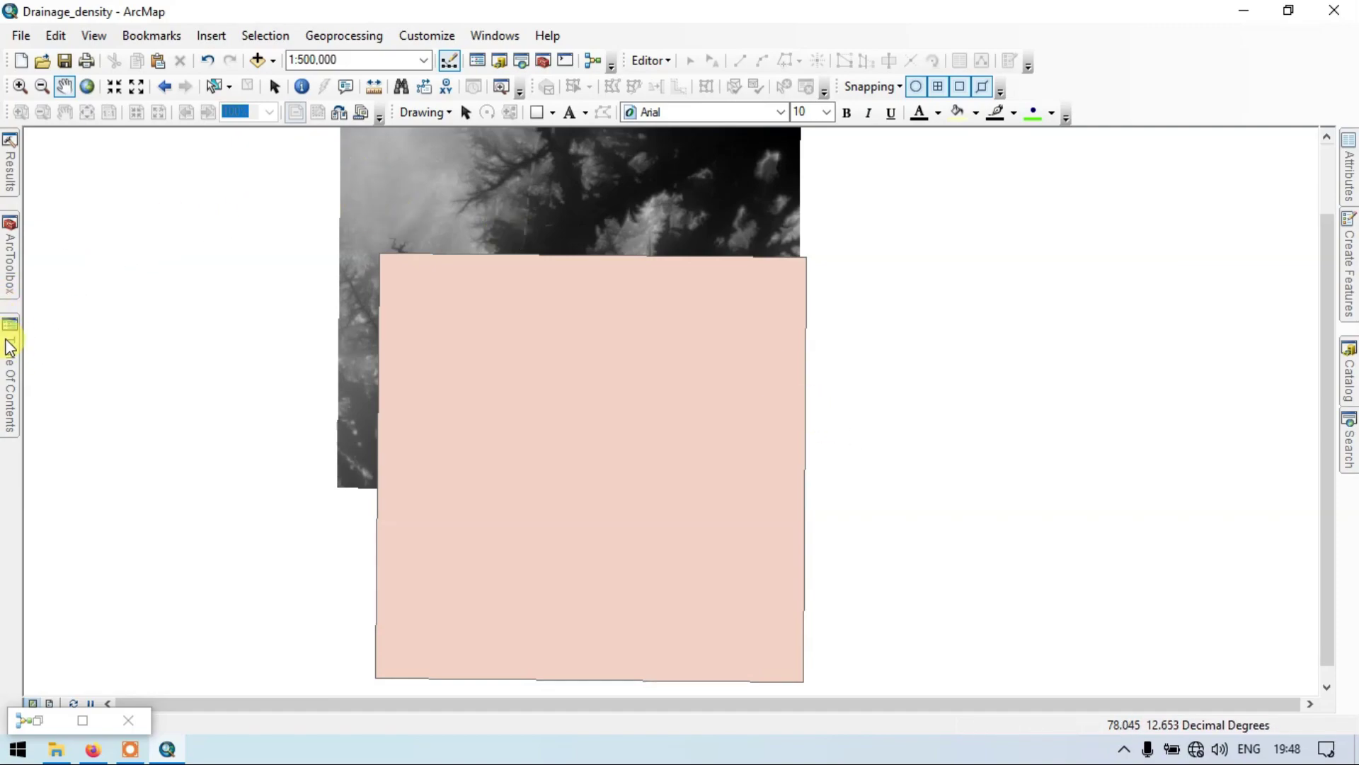
# Remove the DEM_clip polygon and the duplicate DEM_clip_final.tif layer, then recentre the map.
pyautogui.moveTo(10, 339)
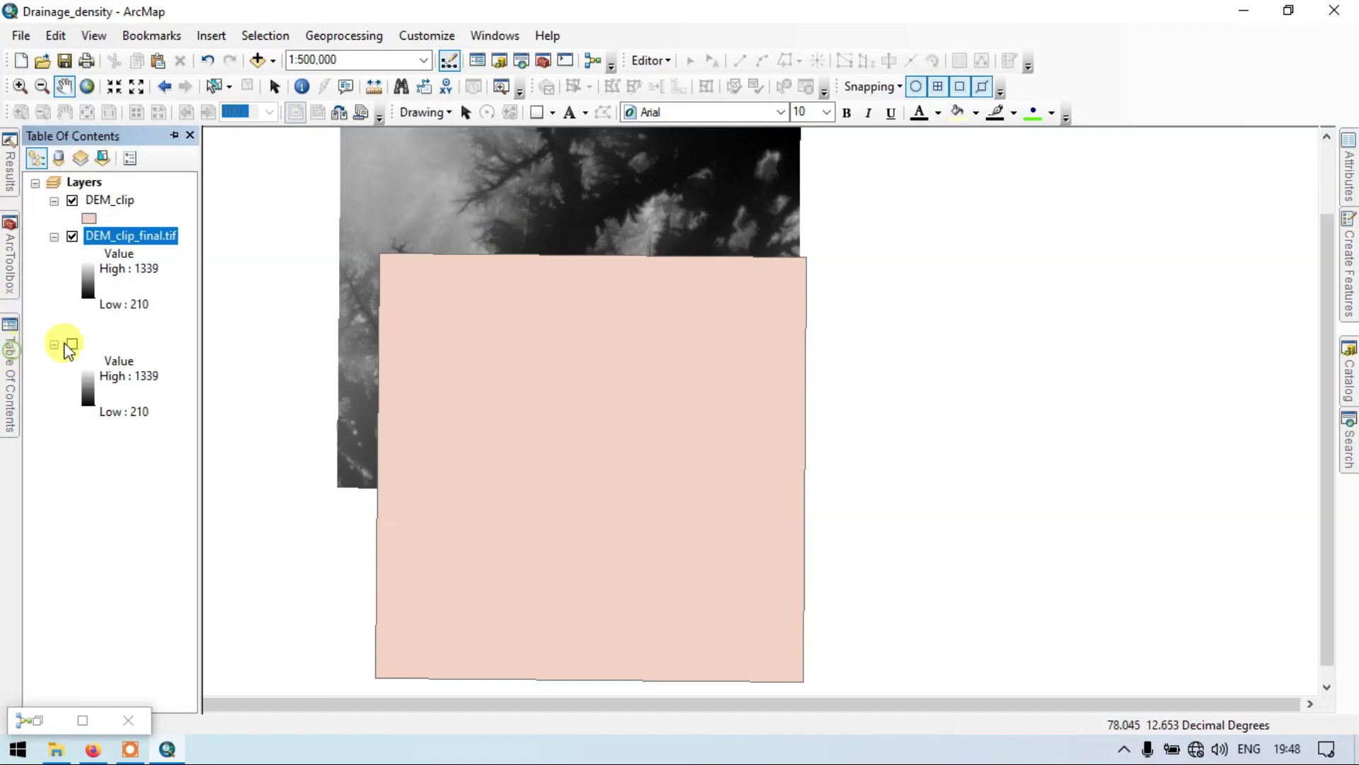
pyautogui.rightClick(111, 201)
pyautogui.click(223, 235)
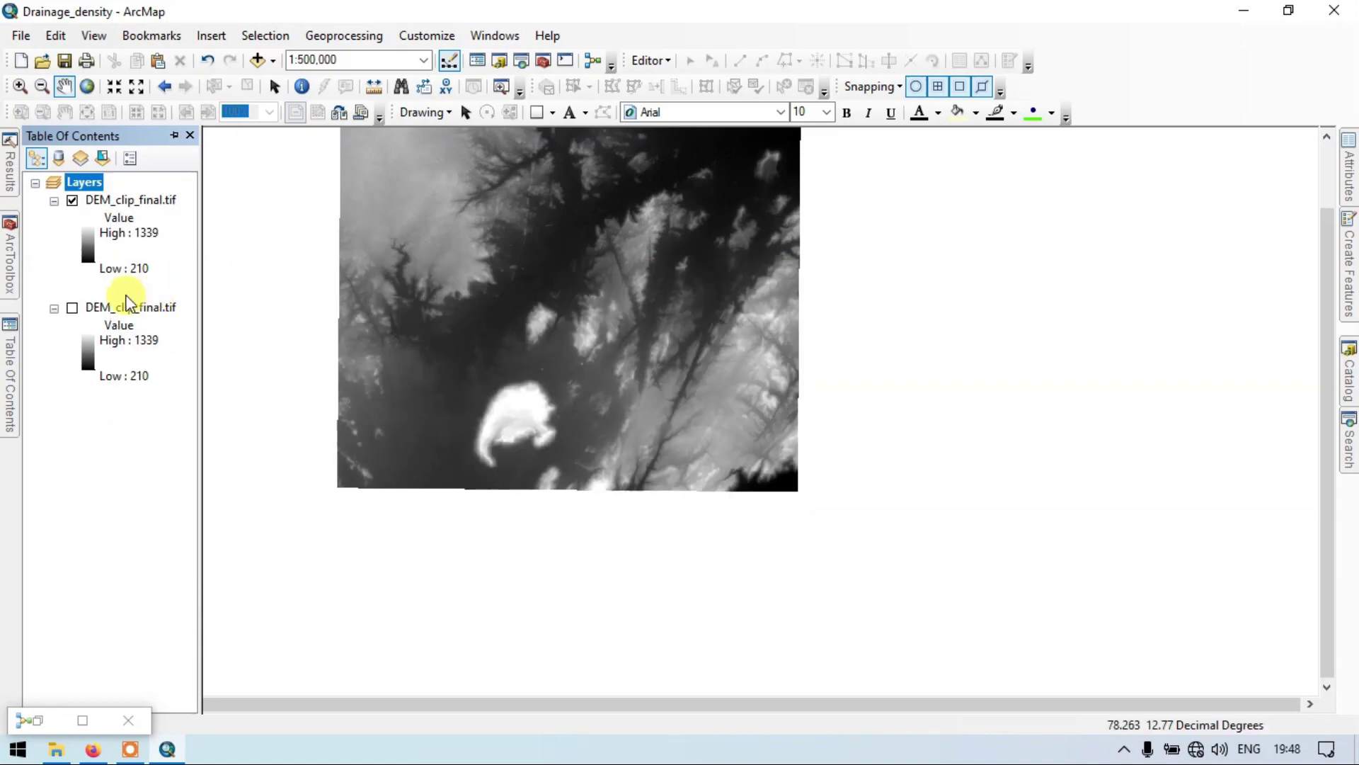
pyautogui.click(107, 308)
pyautogui.rightClick(107, 307)
pyautogui.click(159, 336)
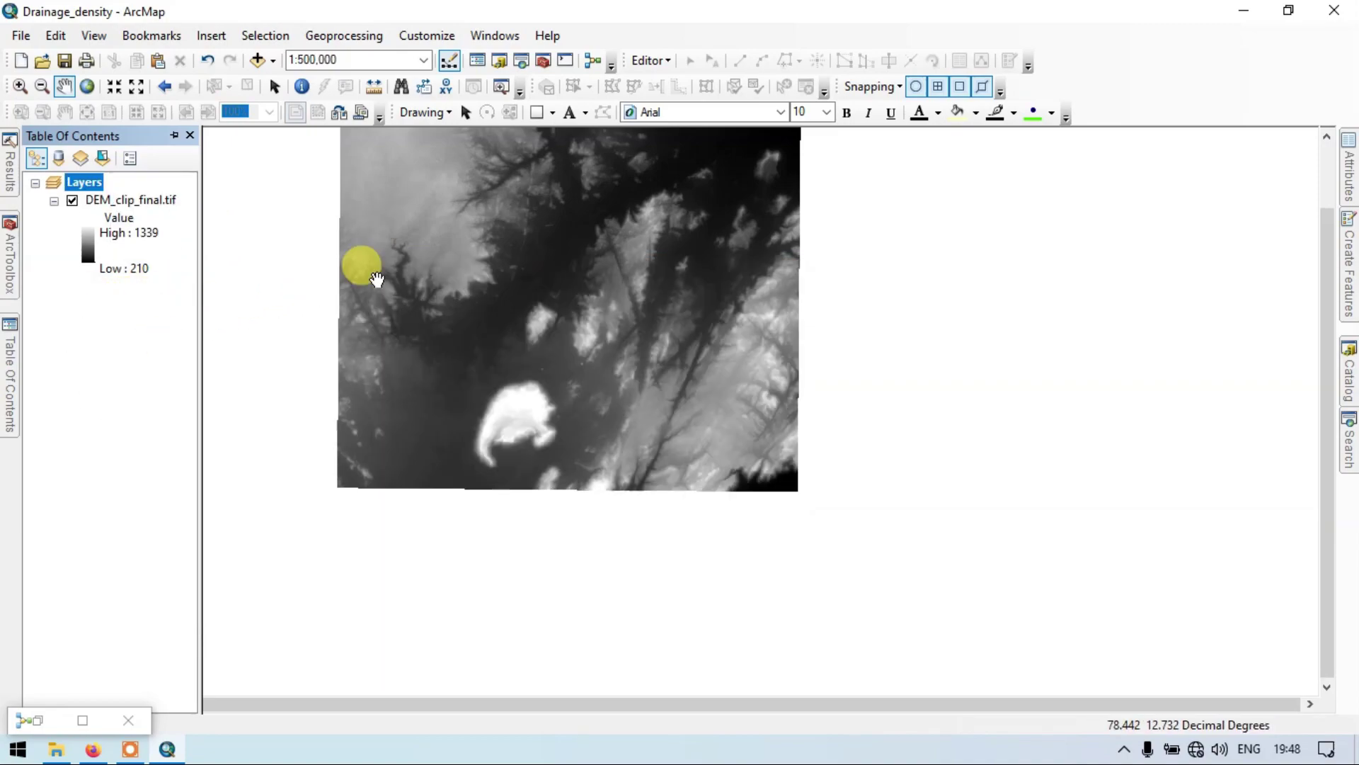
pyautogui.moveTo(358, 267); pyautogui.dragTo(580, 303)
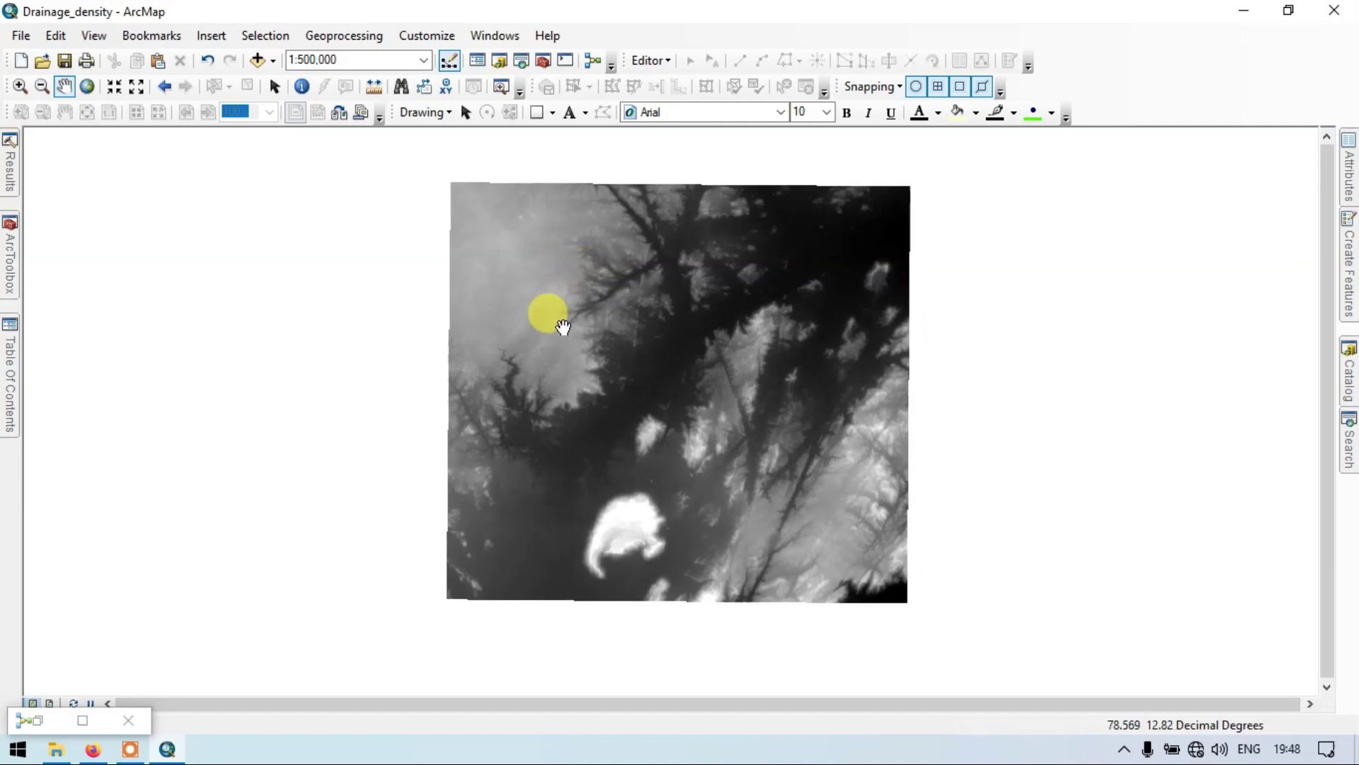
# Replace the 'line density' tool search with 'fill' and run it.
pyautogui.moveTo(1353, 449)
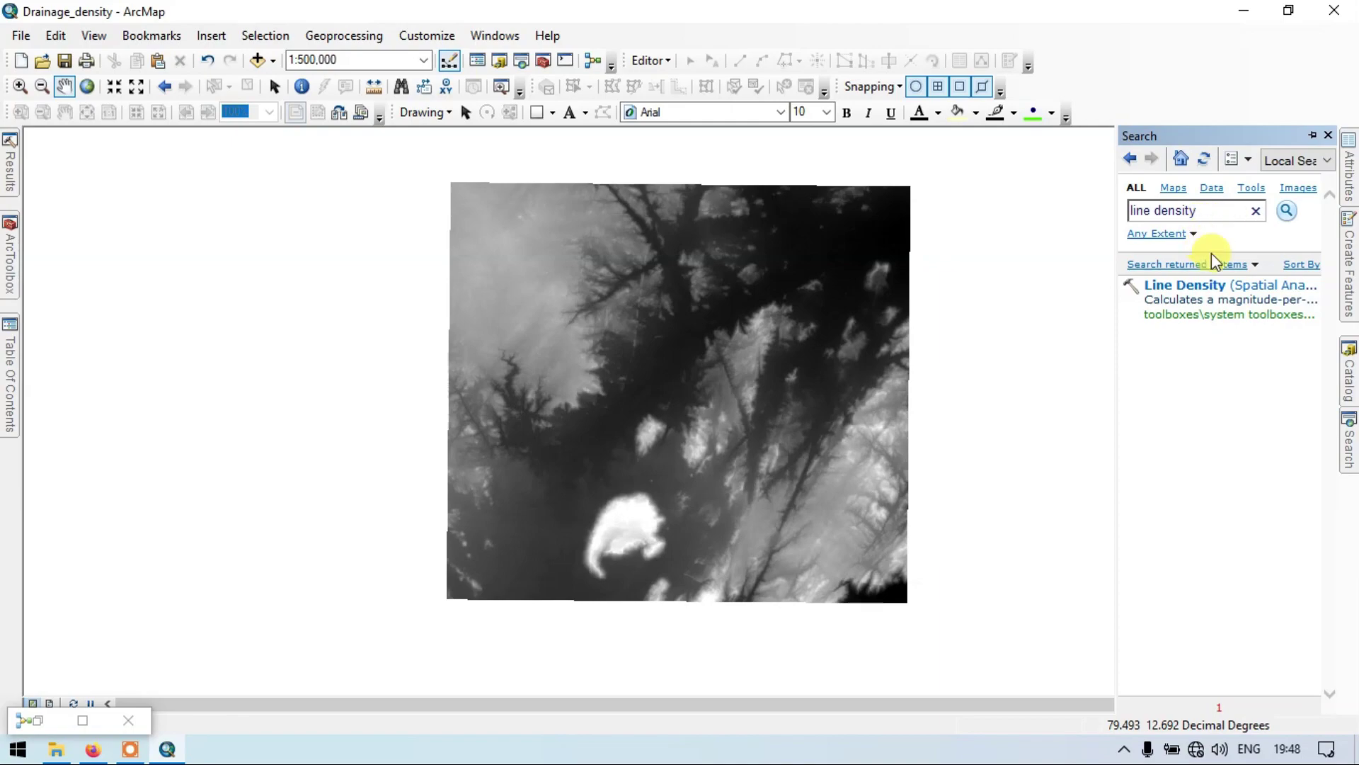
pyautogui.moveTo(1237, 210); pyautogui.dragTo(1044, 235)
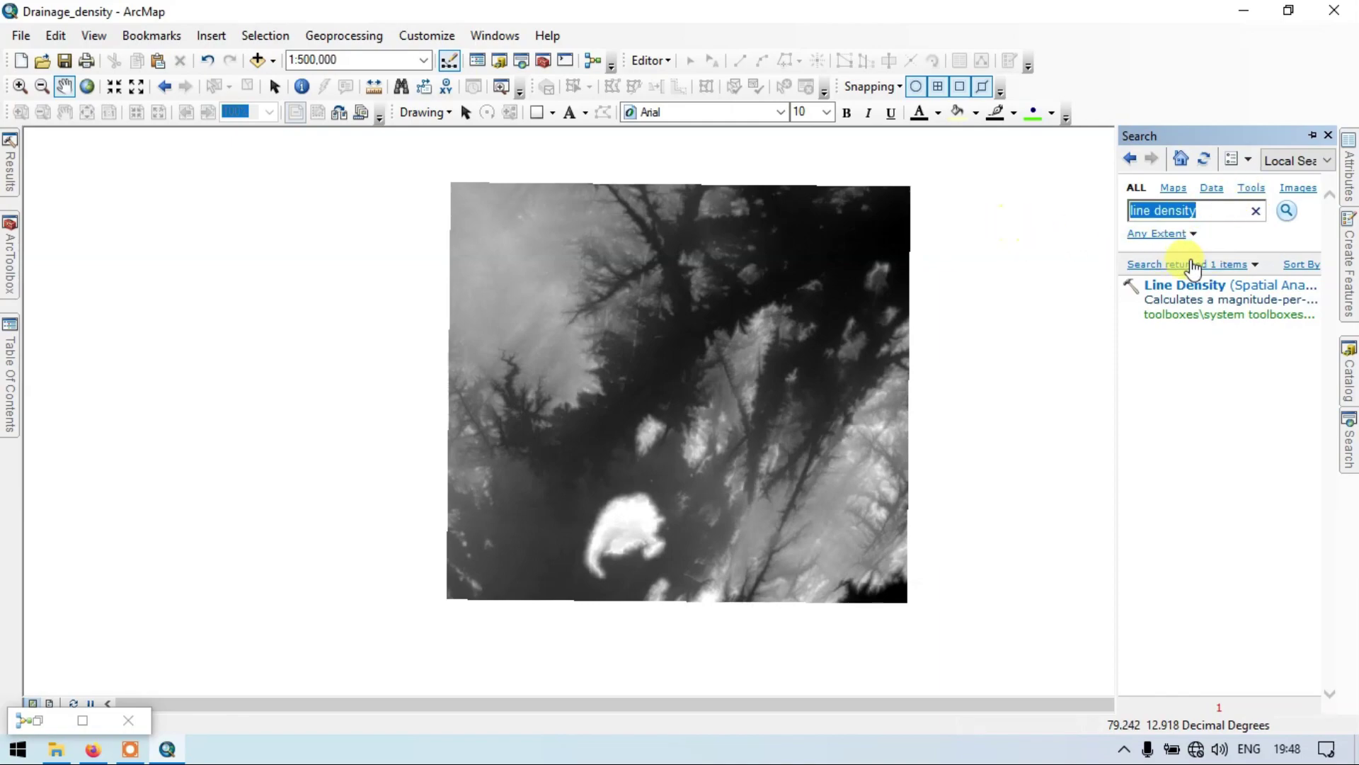
pyautogui.press('BackSpace')
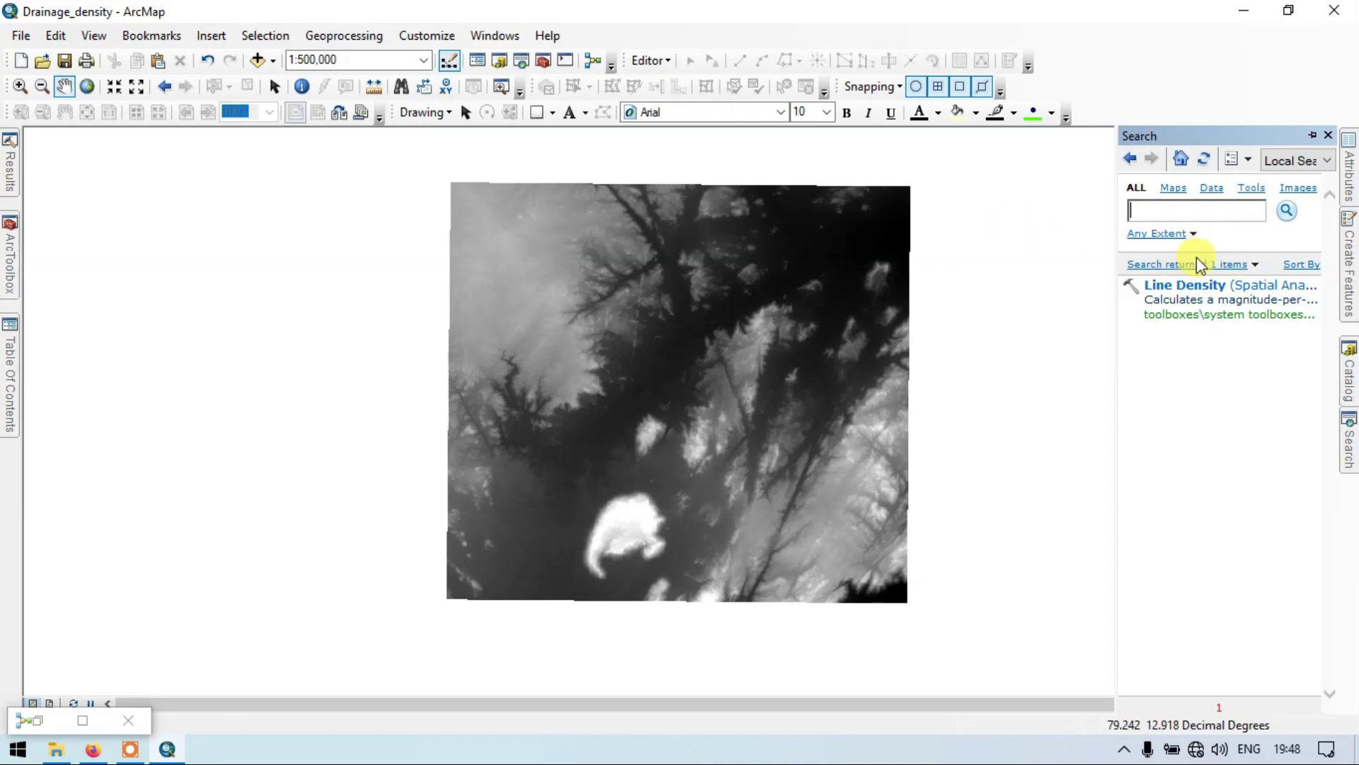
pyautogui.write('fill')
pyautogui.press('Return')
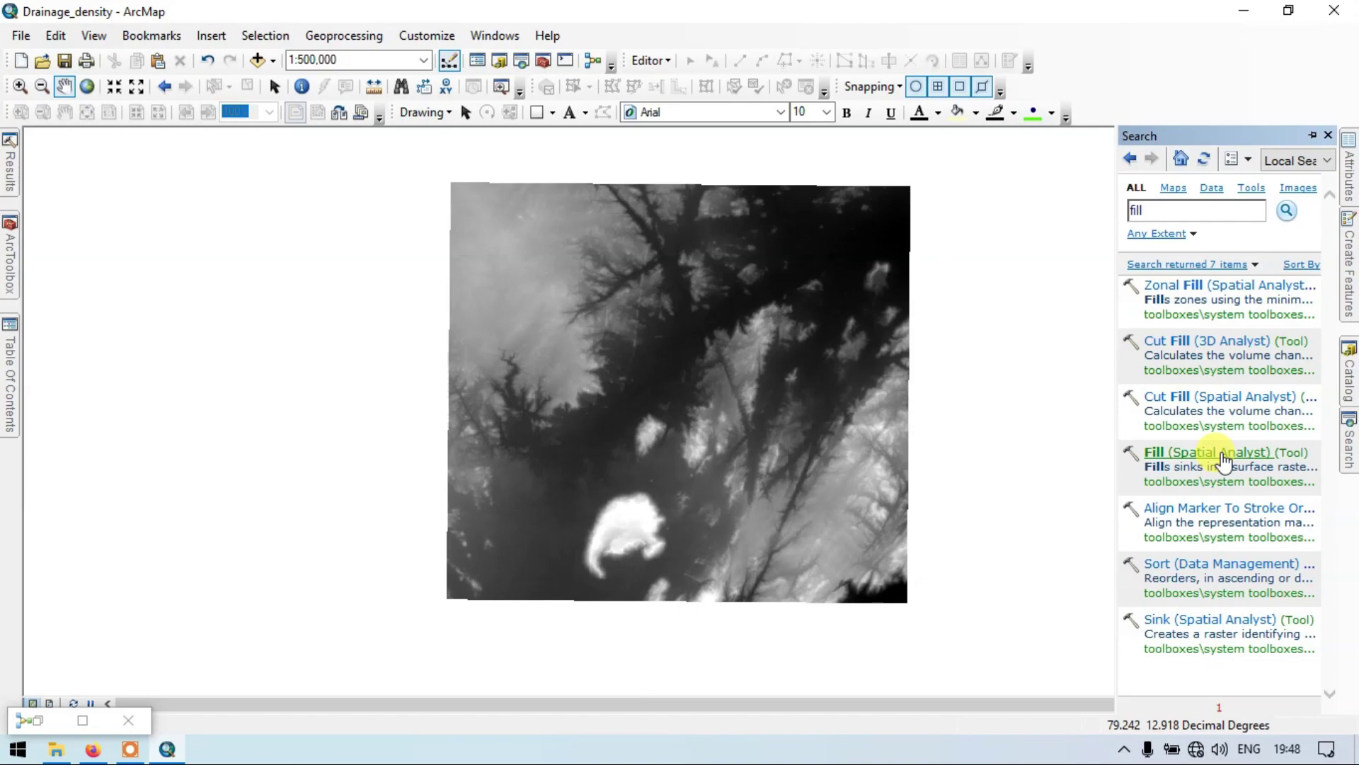
# Run the Fill tool on DEM_clip_final.tif with output saved as scarp\Fill.
pyautogui.click(1223, 456)
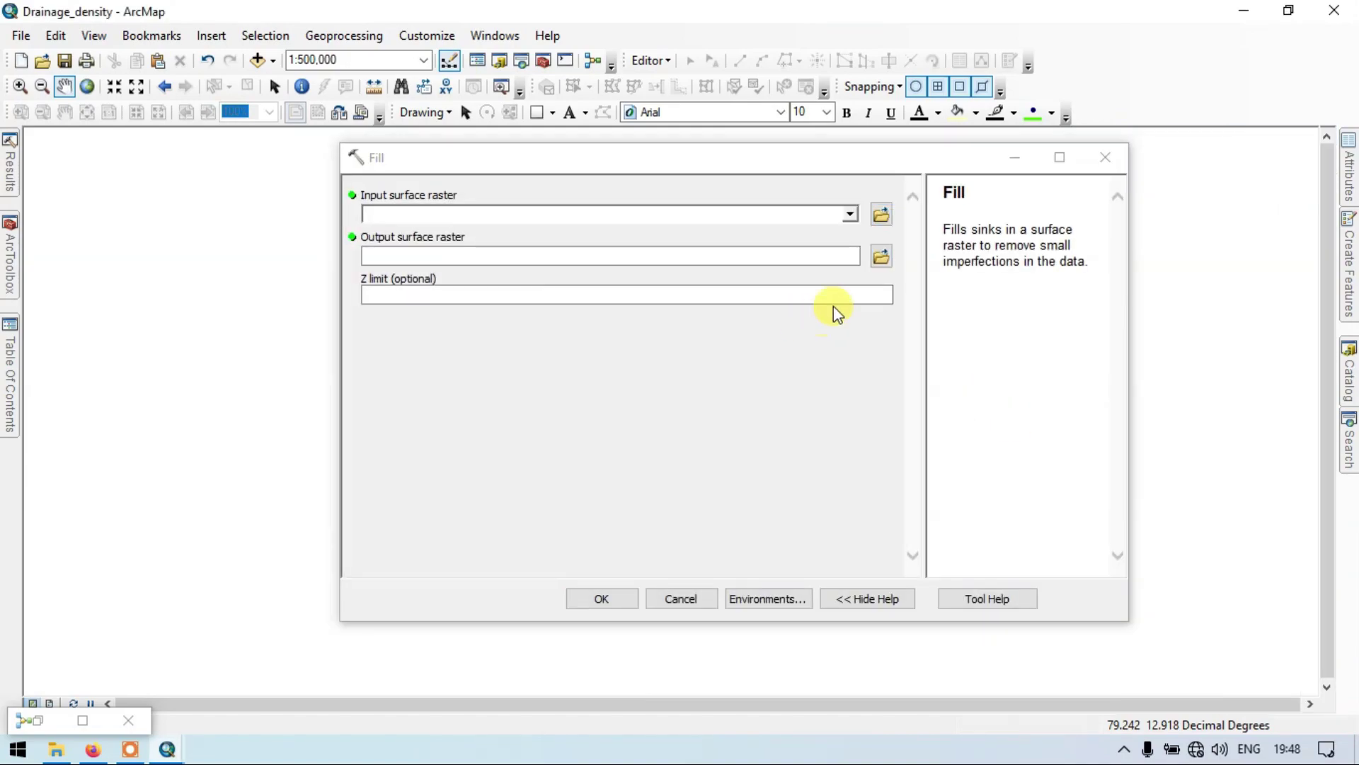
pyautogui.click(848, 224)
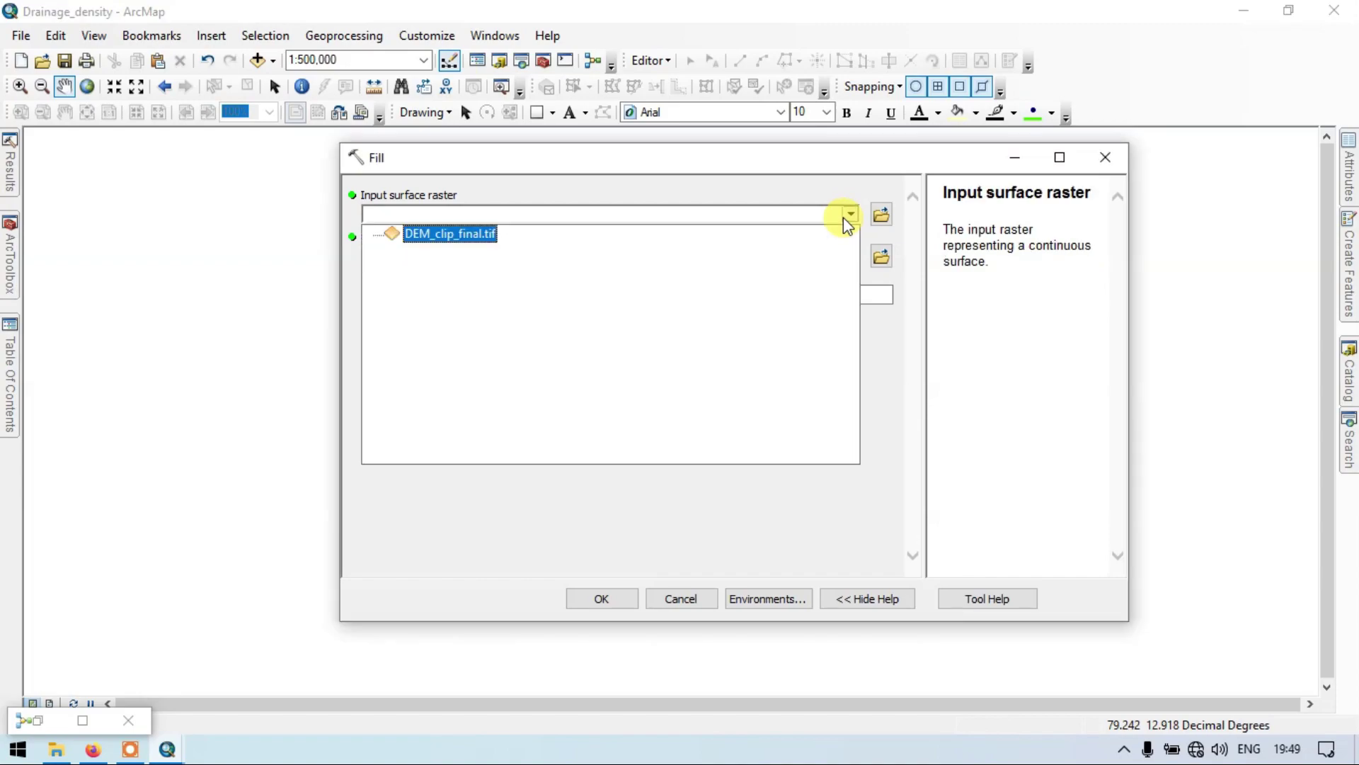
pyautogui.click(486, 236)
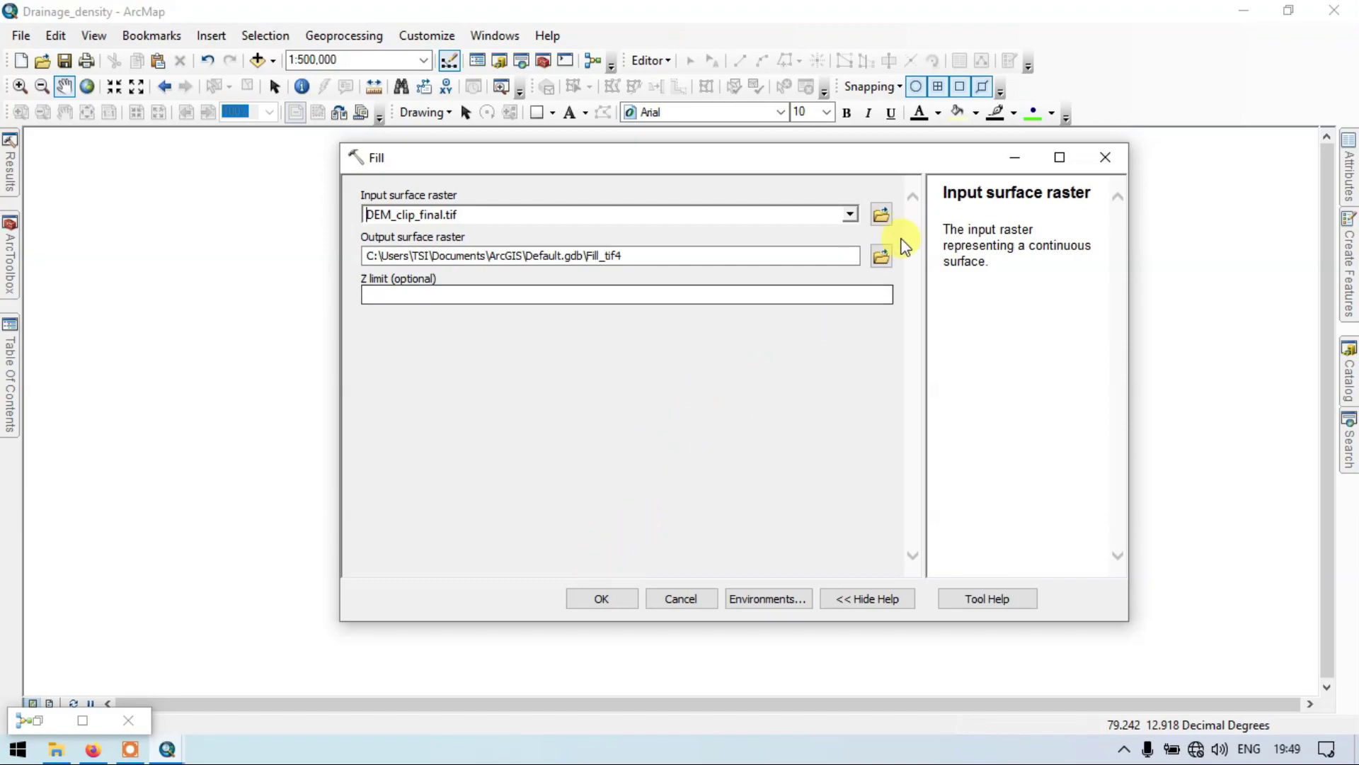
pyautogui.click(881, 256)
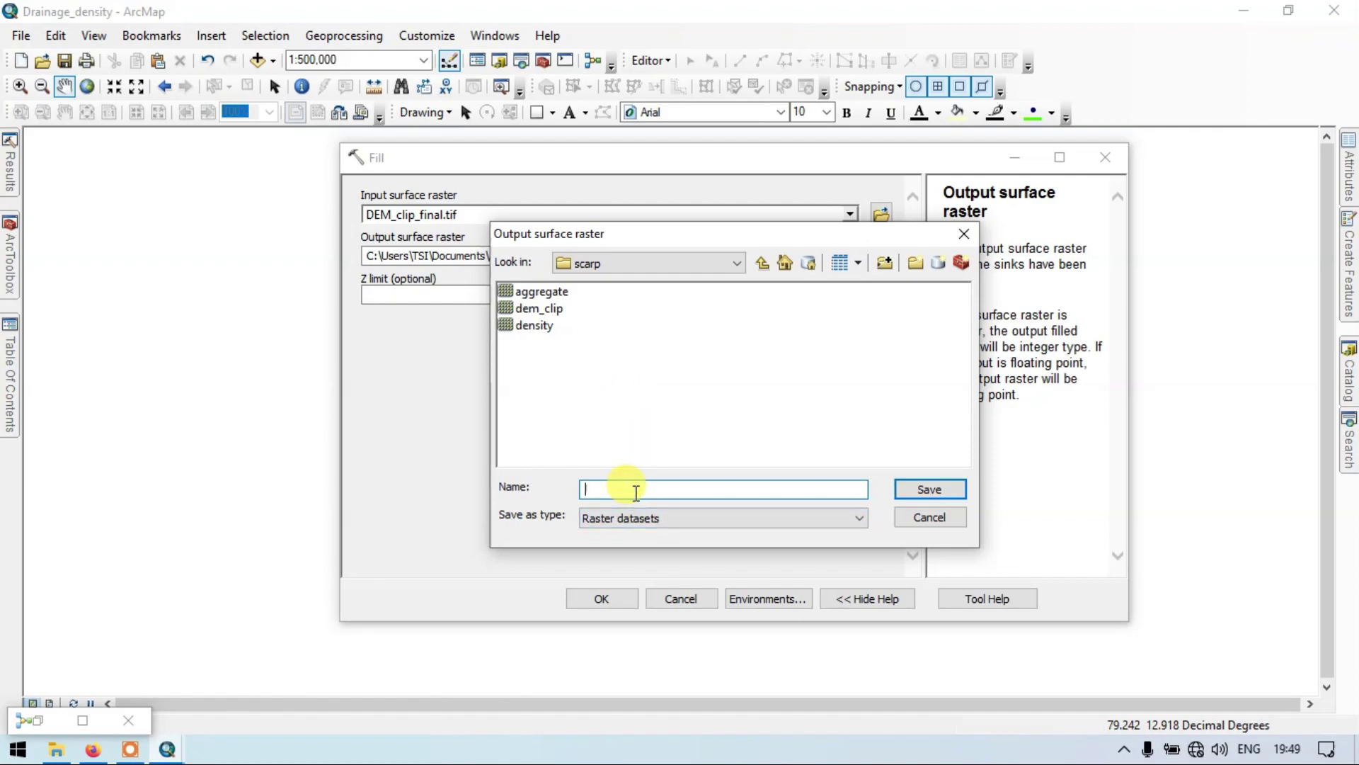
pyautogui.write('Fill')
pyautogui.click(921, 489)
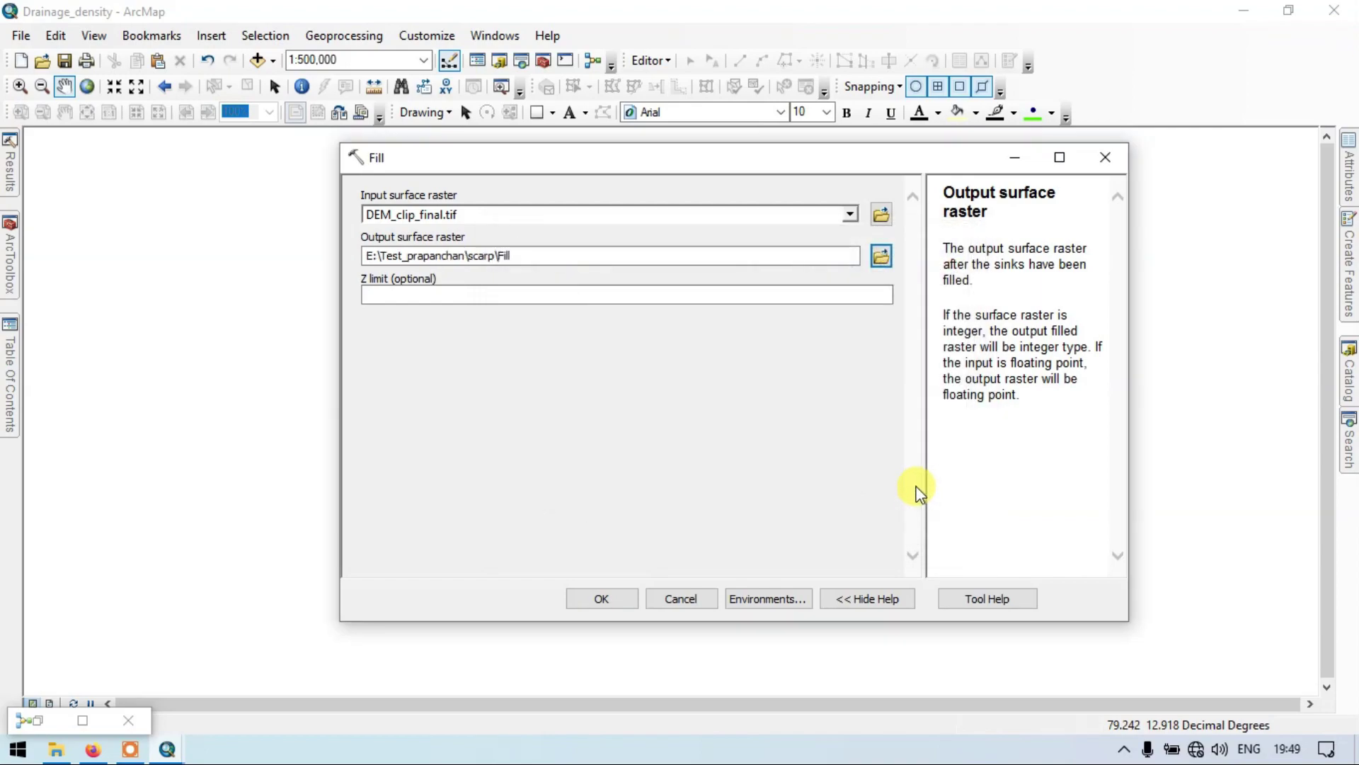
pyautogui.click(610, 600)
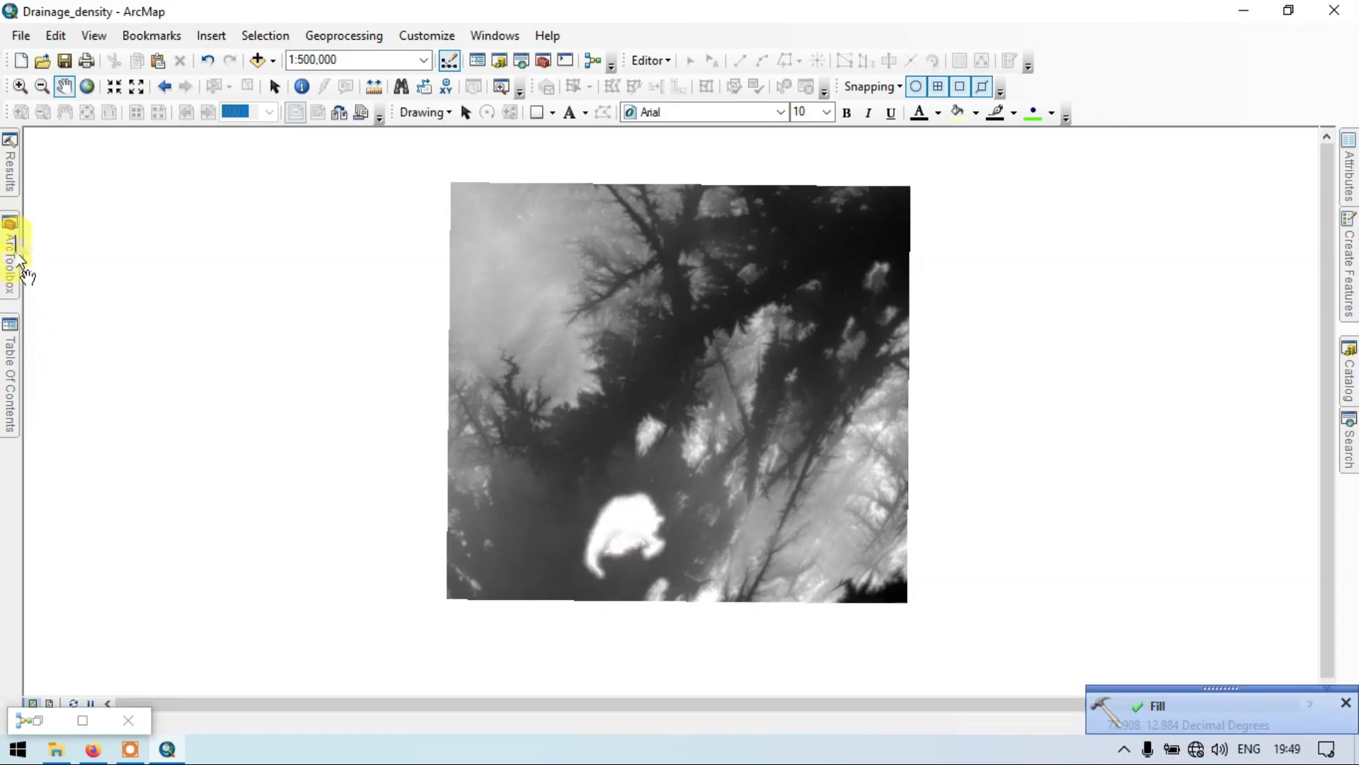
# Pin the Table Of Contents open and search tools for 'flow direction', widening the results pane.
pyautogui.click(10, 322)
pyautogui.click(174, 135)
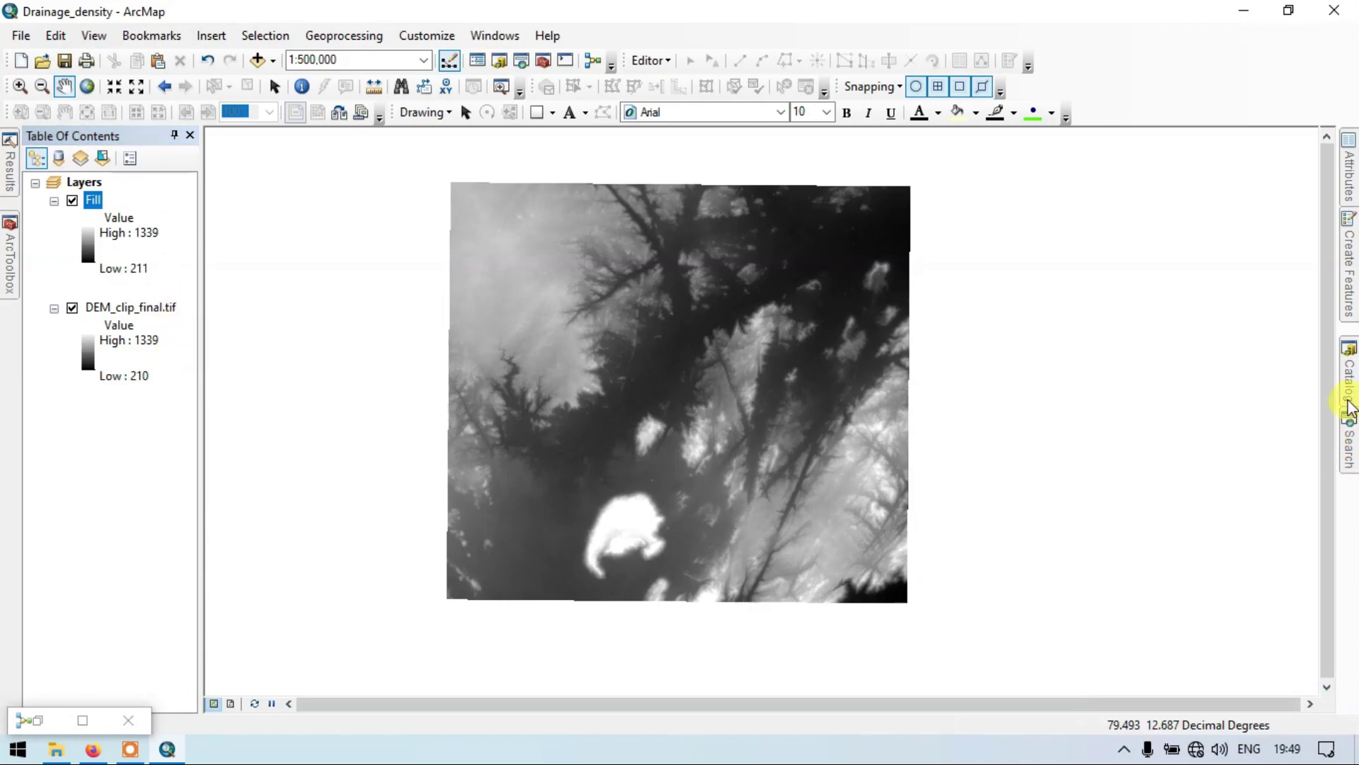
pyautogui.click(1347, 449)
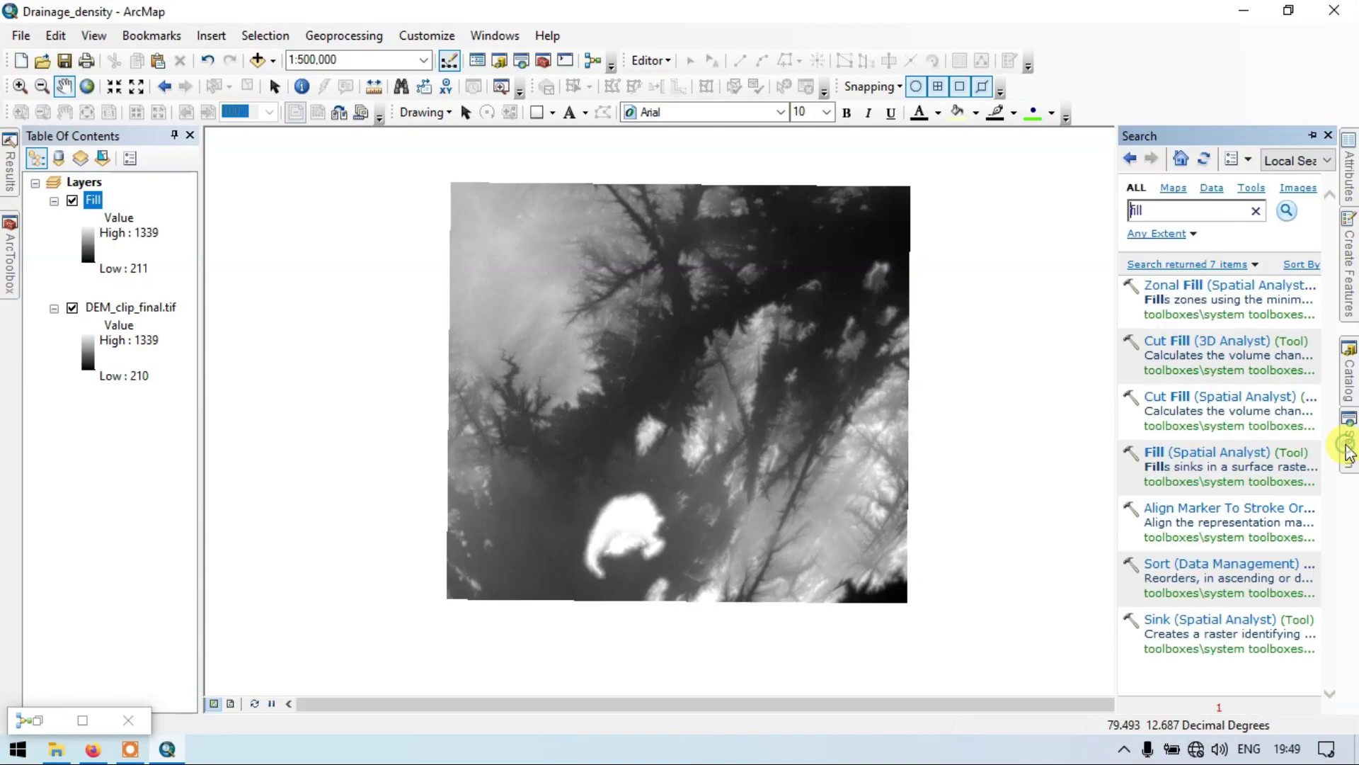
pyautogui.click(1171, 210)
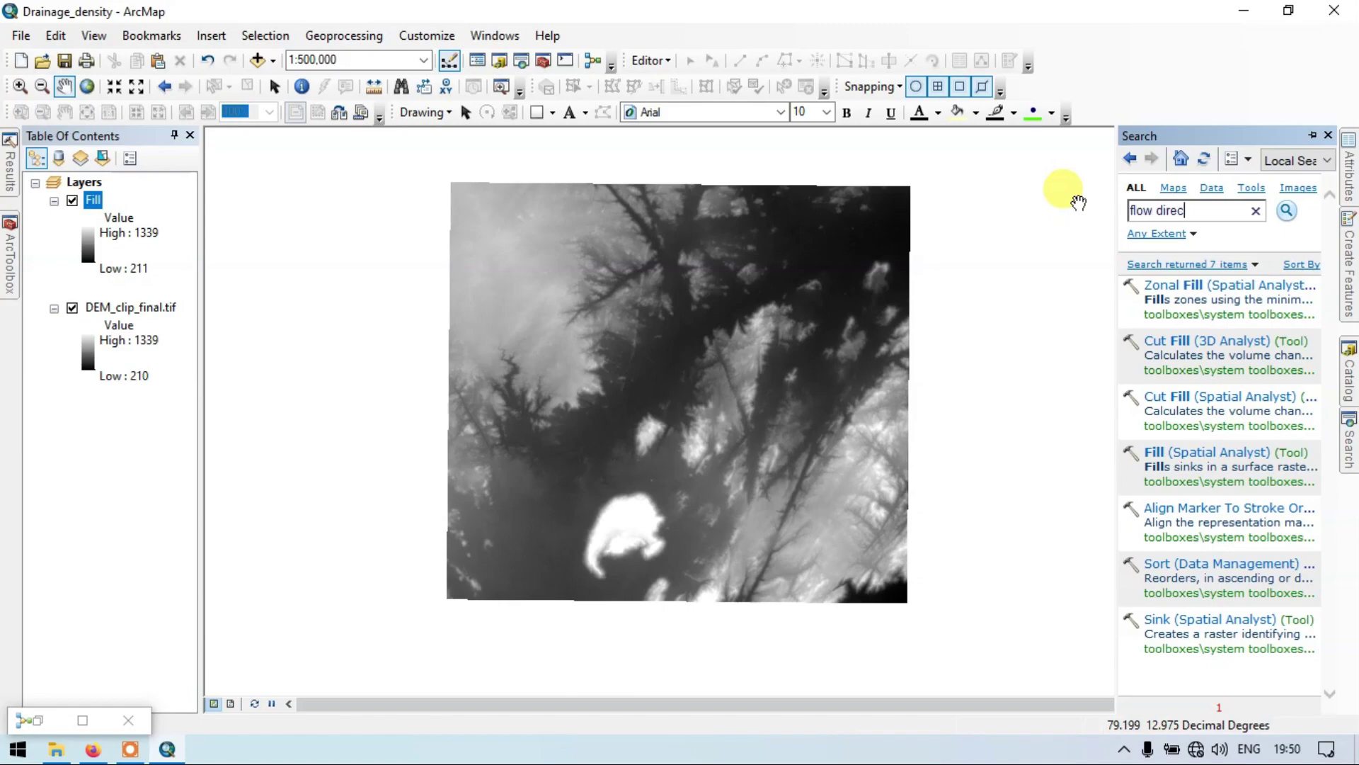
pyautogui.click(1288, 211)
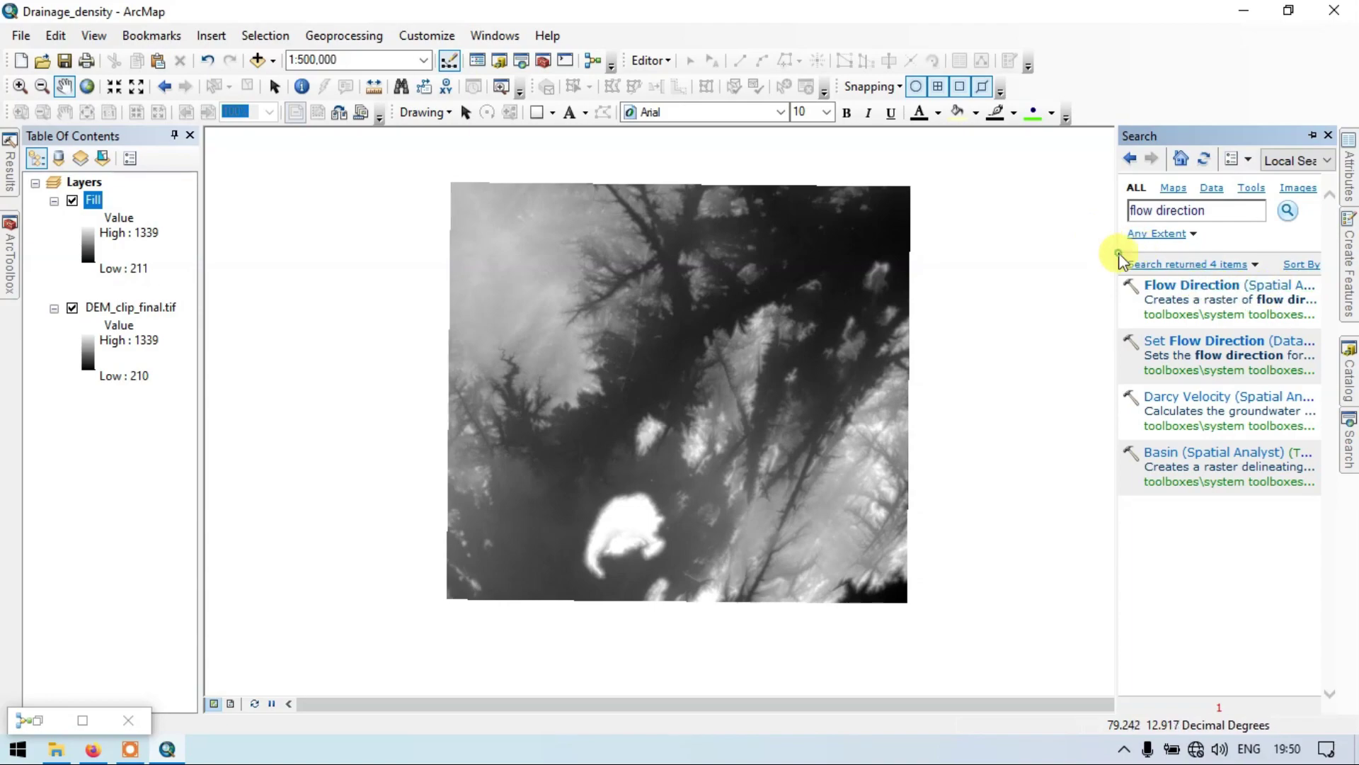
pyautogui.moveTo(1119, 256); pyautogui.dragTo(1070, 252)
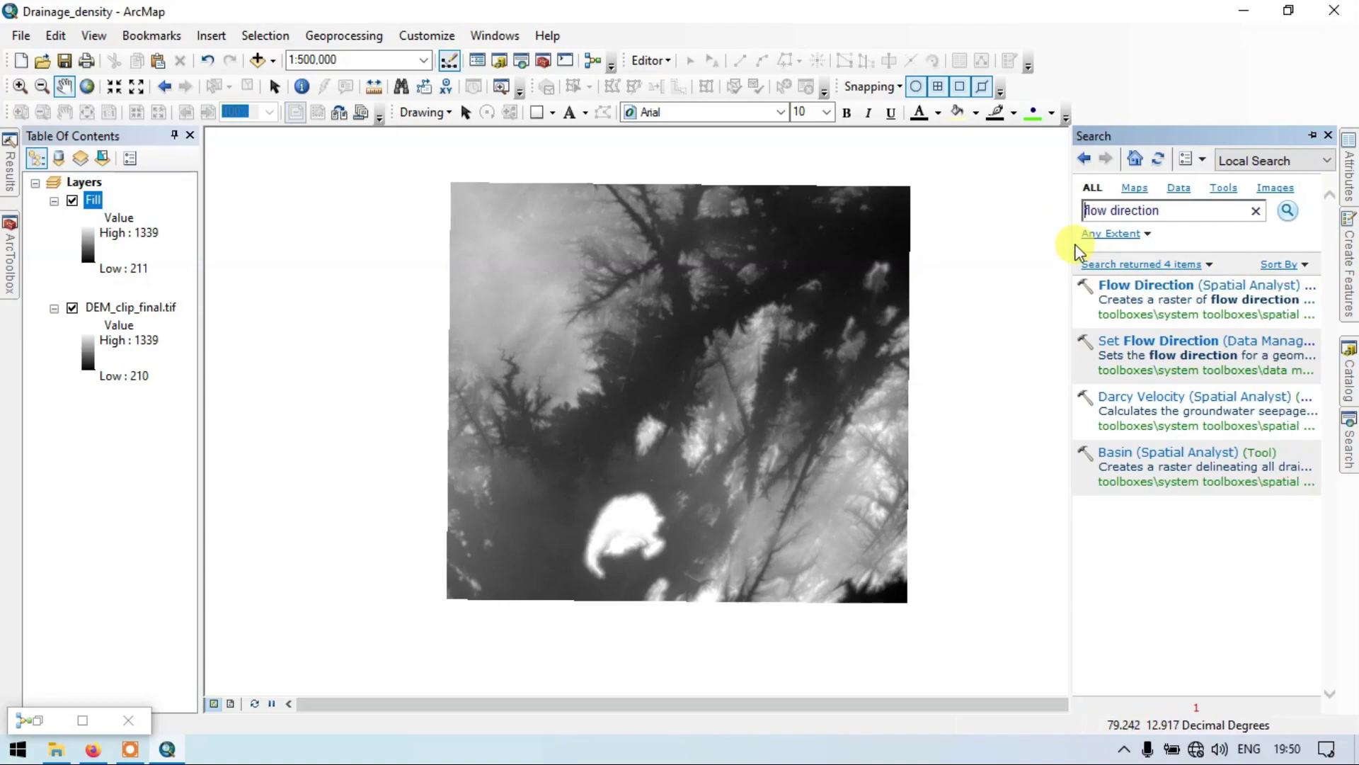
# Open Flow Direction and choose Fill as the input surface raster.
pyautogui.click(1219, 289)
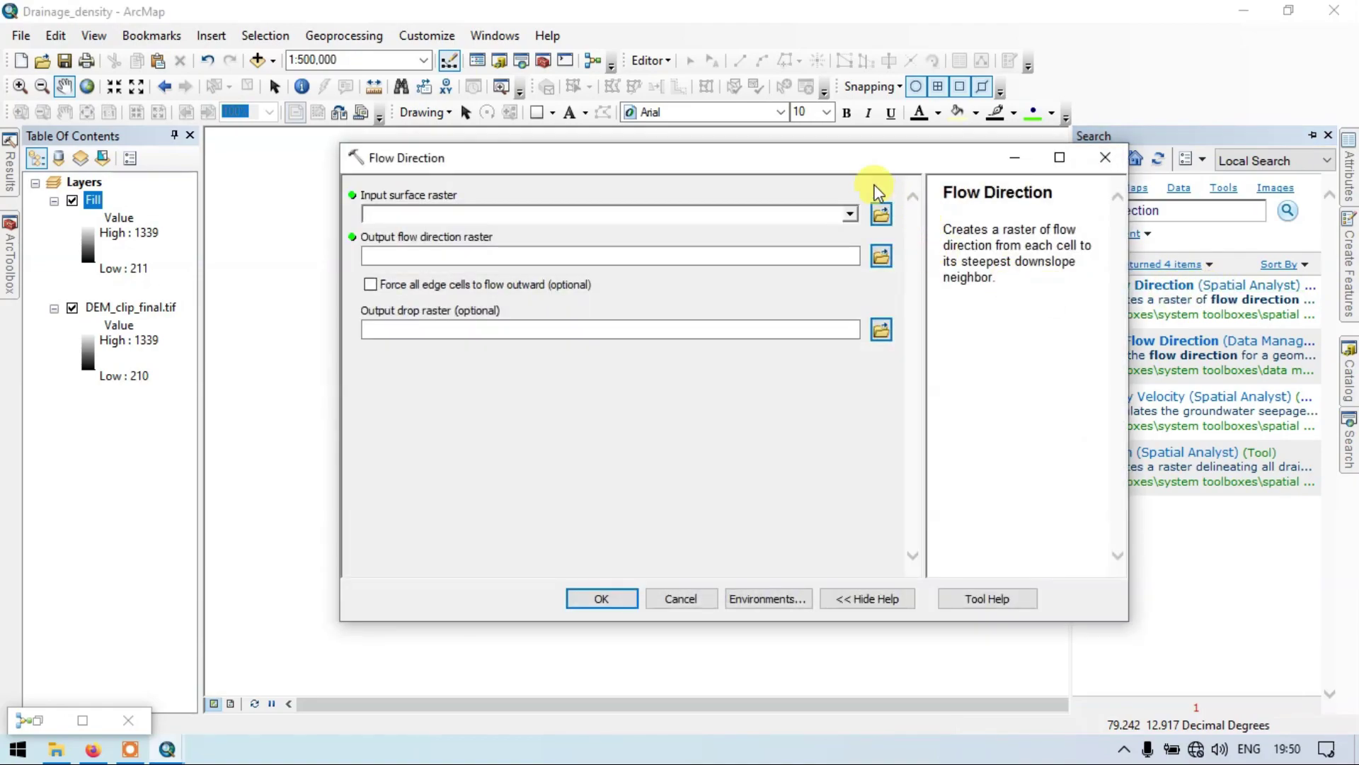
pyautogui.click(851, 214)
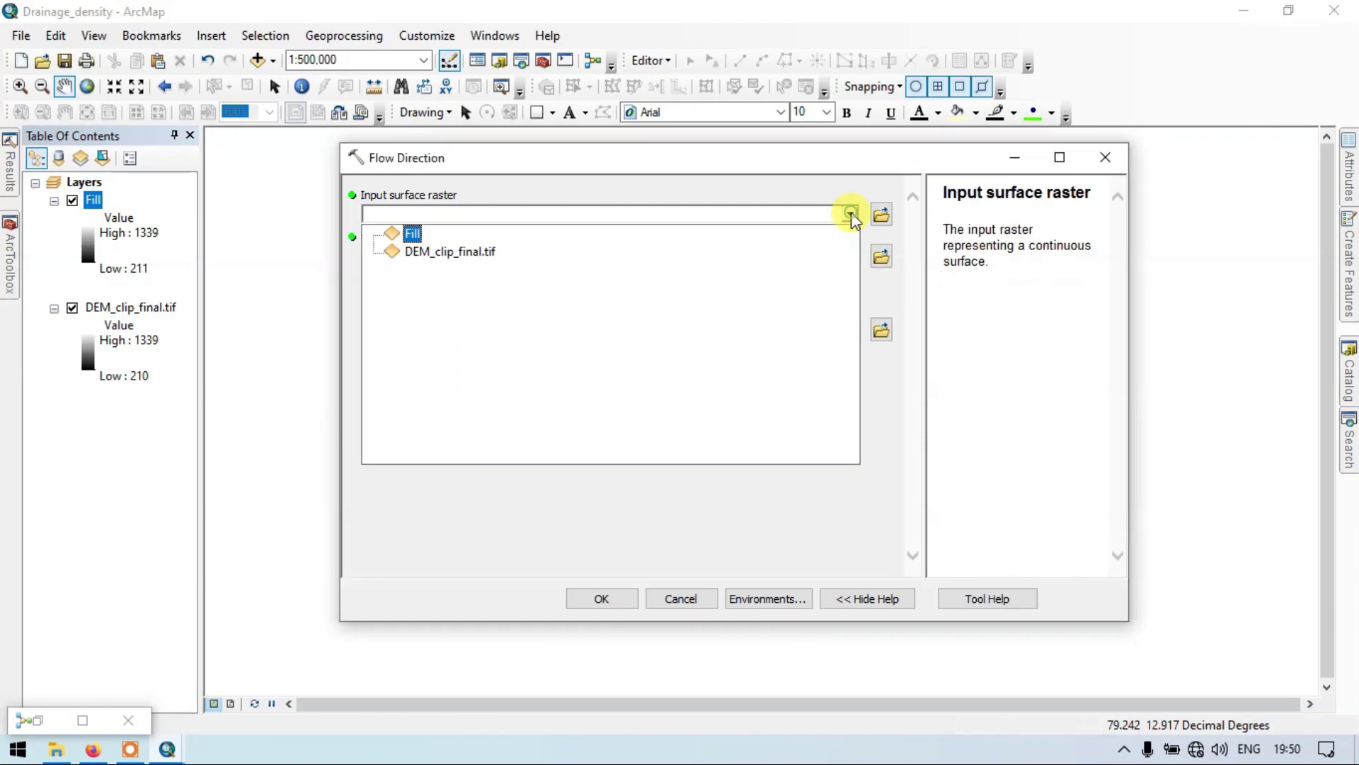
pyautogui.click(412, 233)
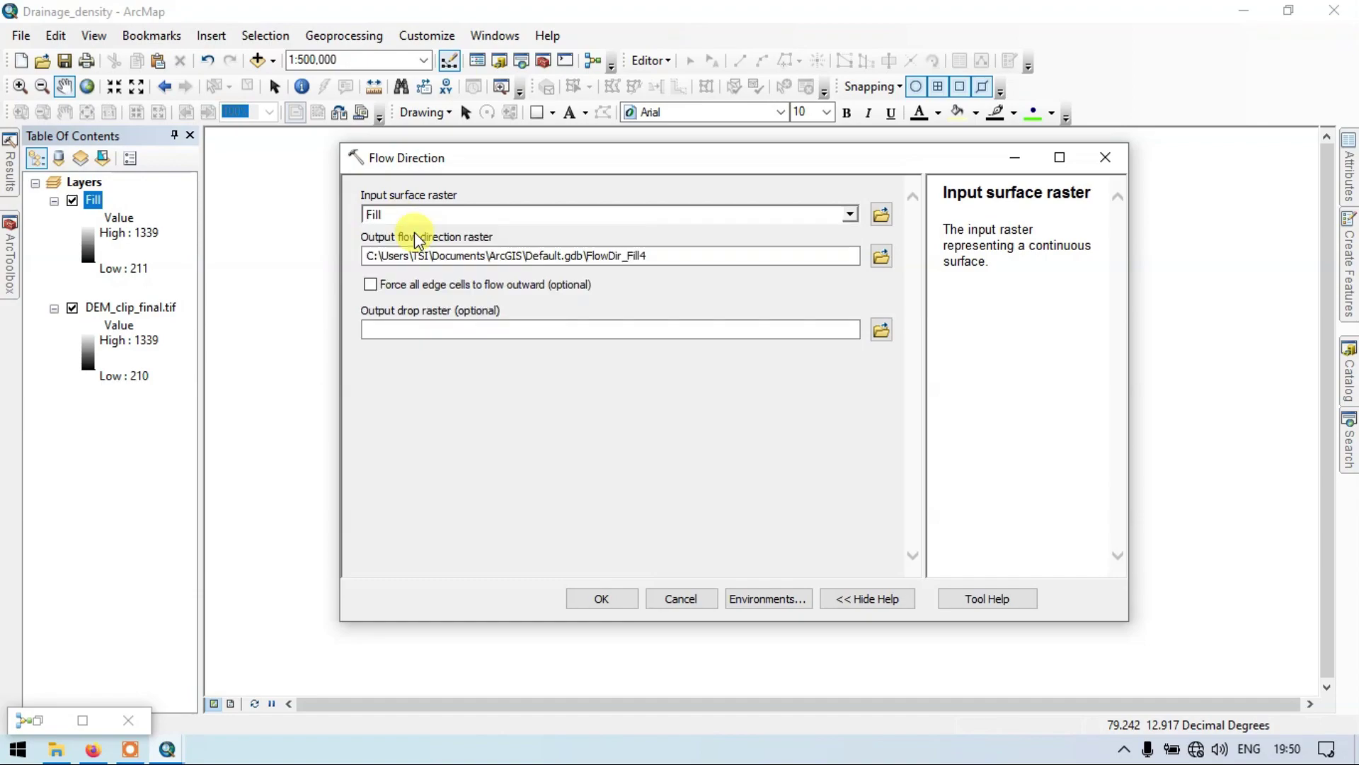
# Name the output flow_dire in the scarp folder and run the tool.
pyautogui.click(881, 257)
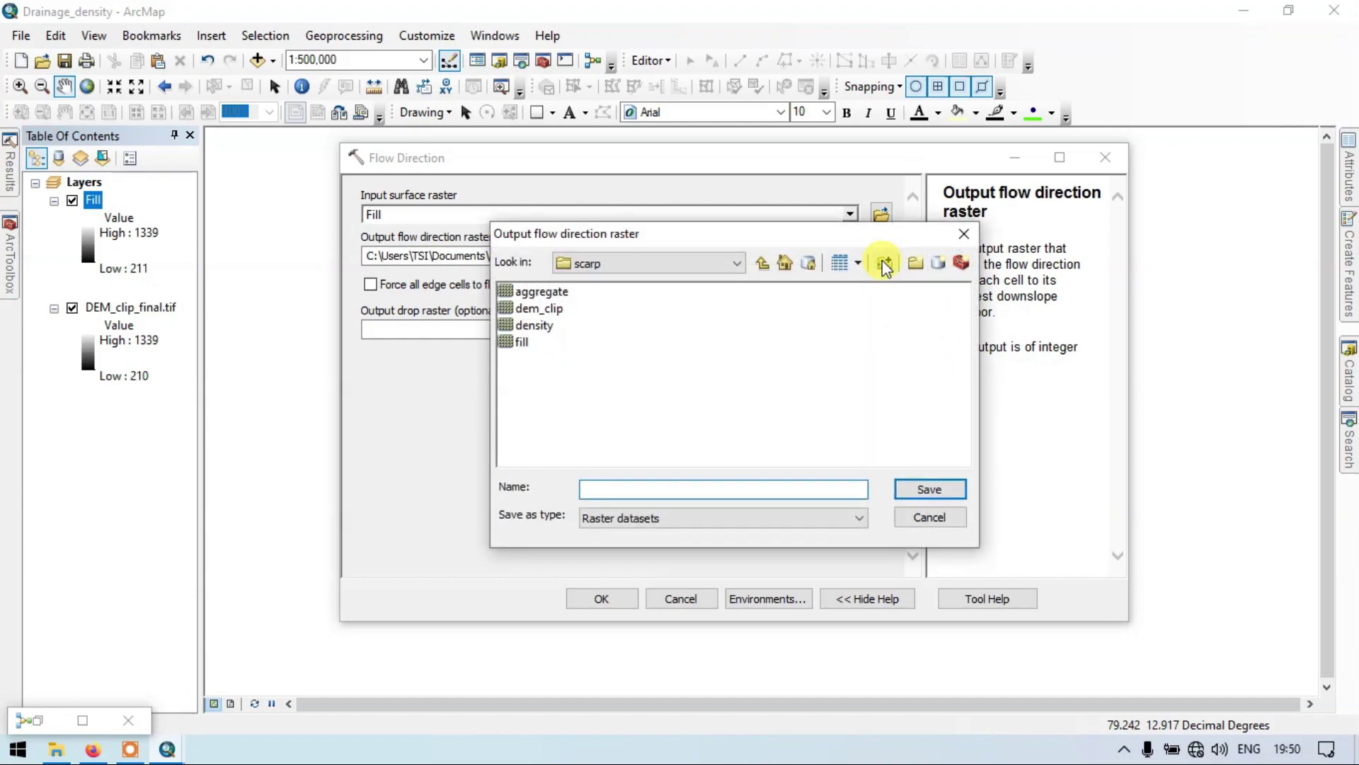
pyautogui.write('flow direction')
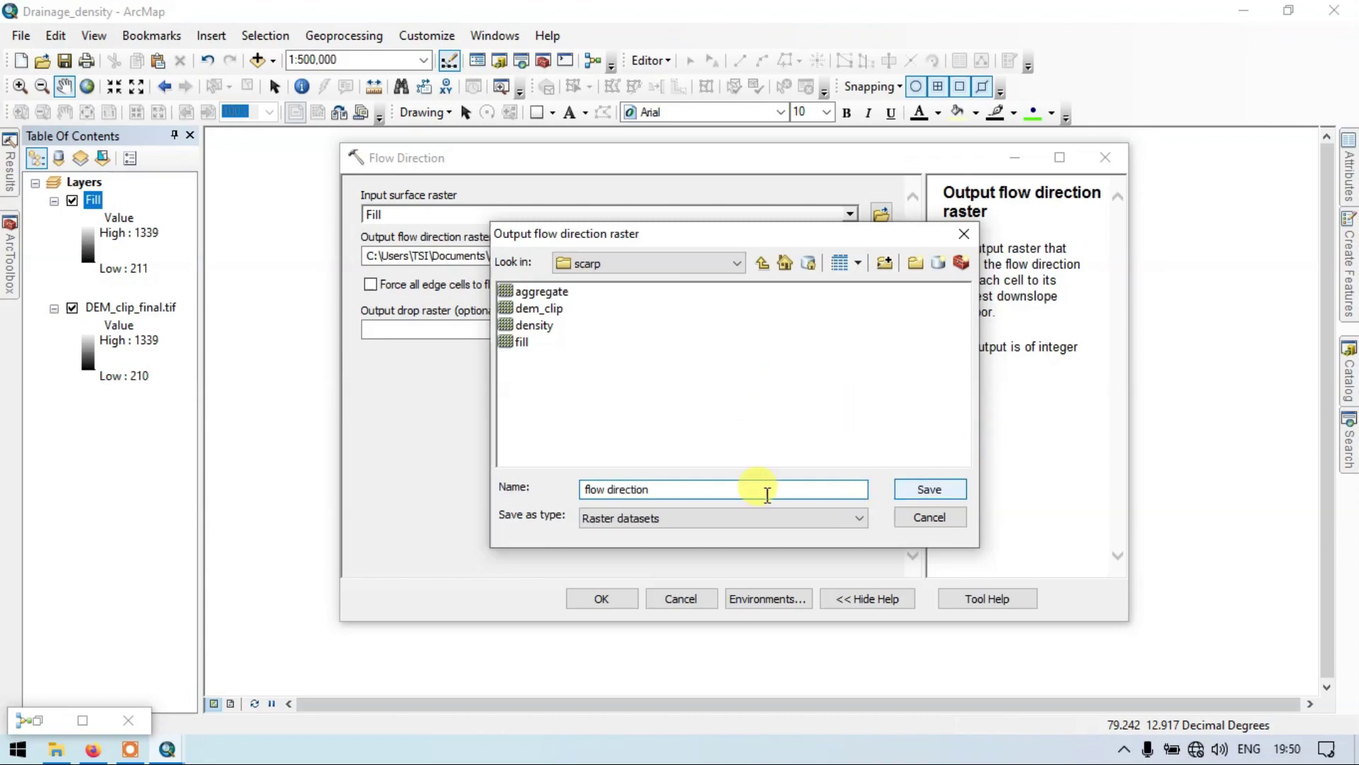
pyautogui.click(606, 494)
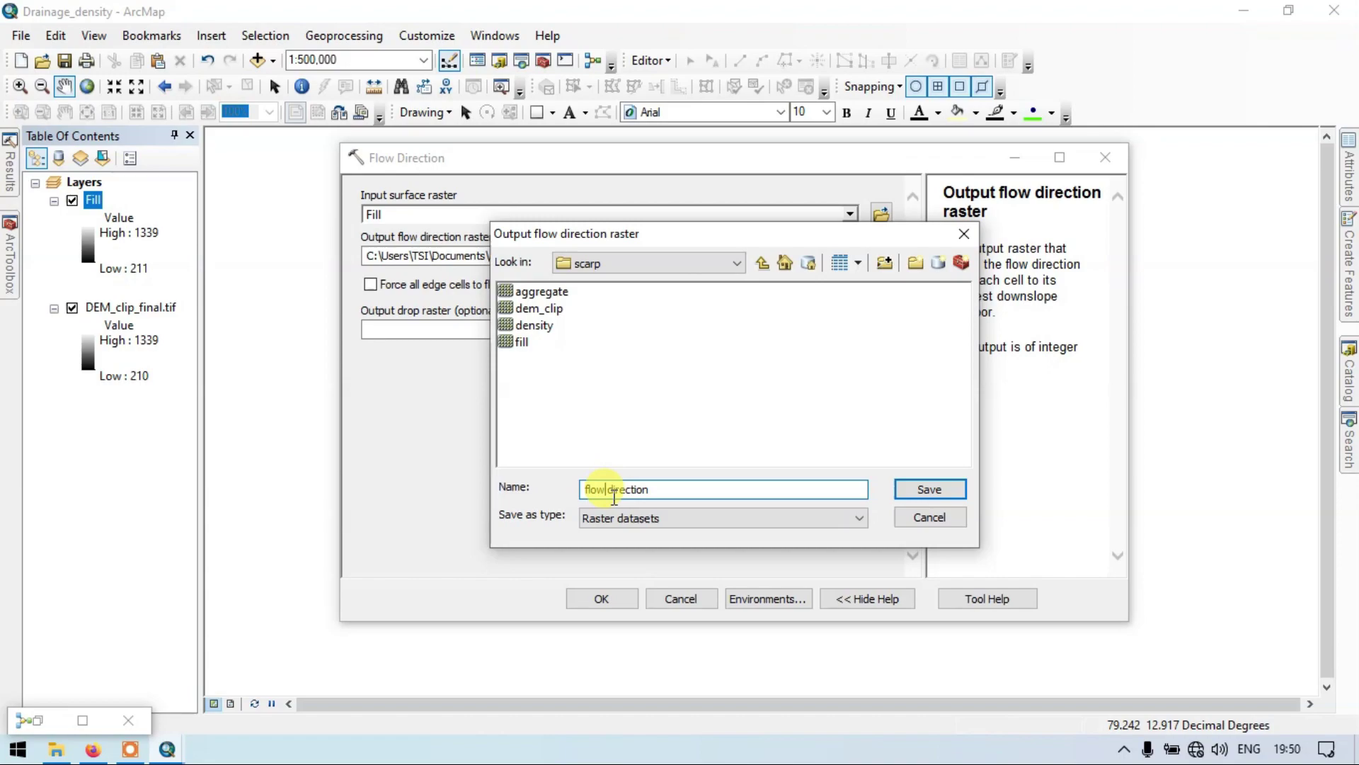
pyautogui.press('BackSpace')
pyautogui.write('-')
pyautogui.click(672, 488)
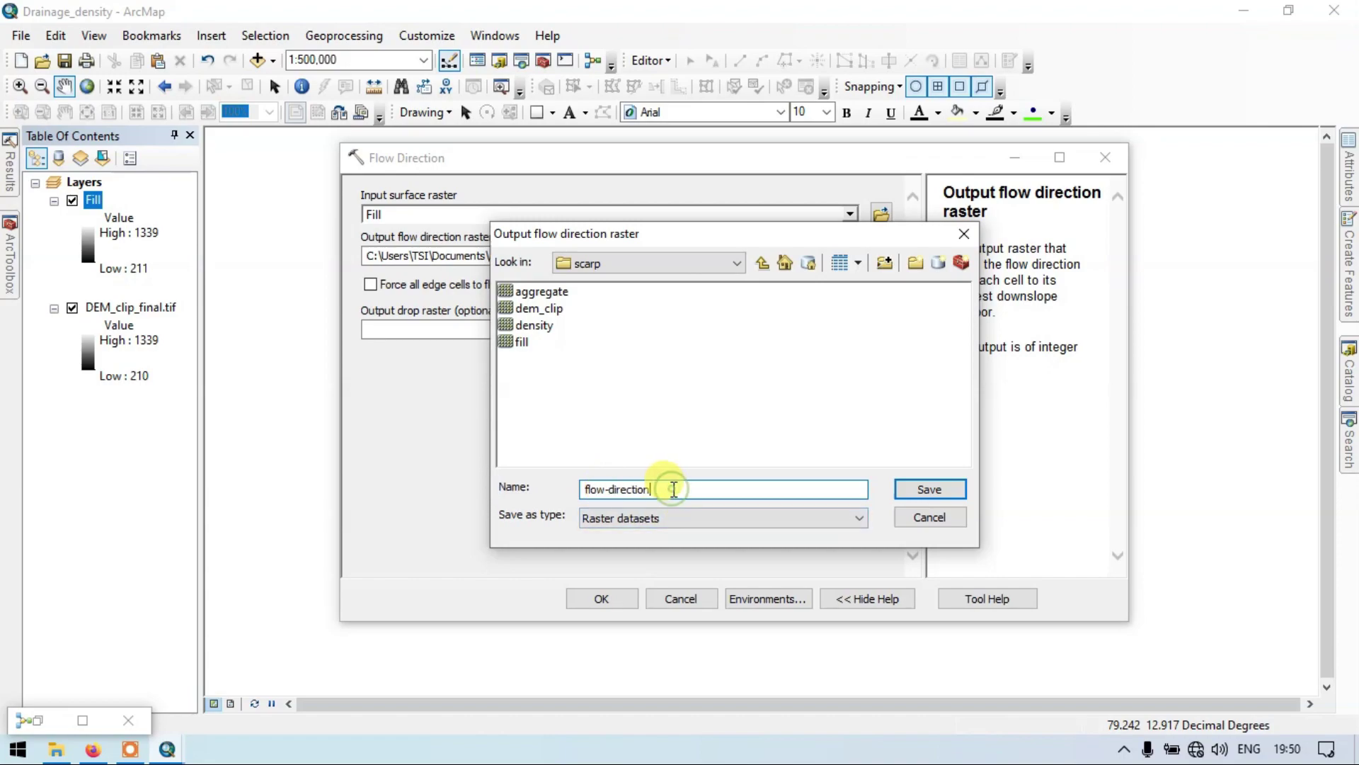
pyautogui.press('BackSpace')
pyautogui.press('BackSpace')
pyautogui.press('BackSpace')
pyautogui.press('BackSpace')
pyautogui.press('BackSpace')
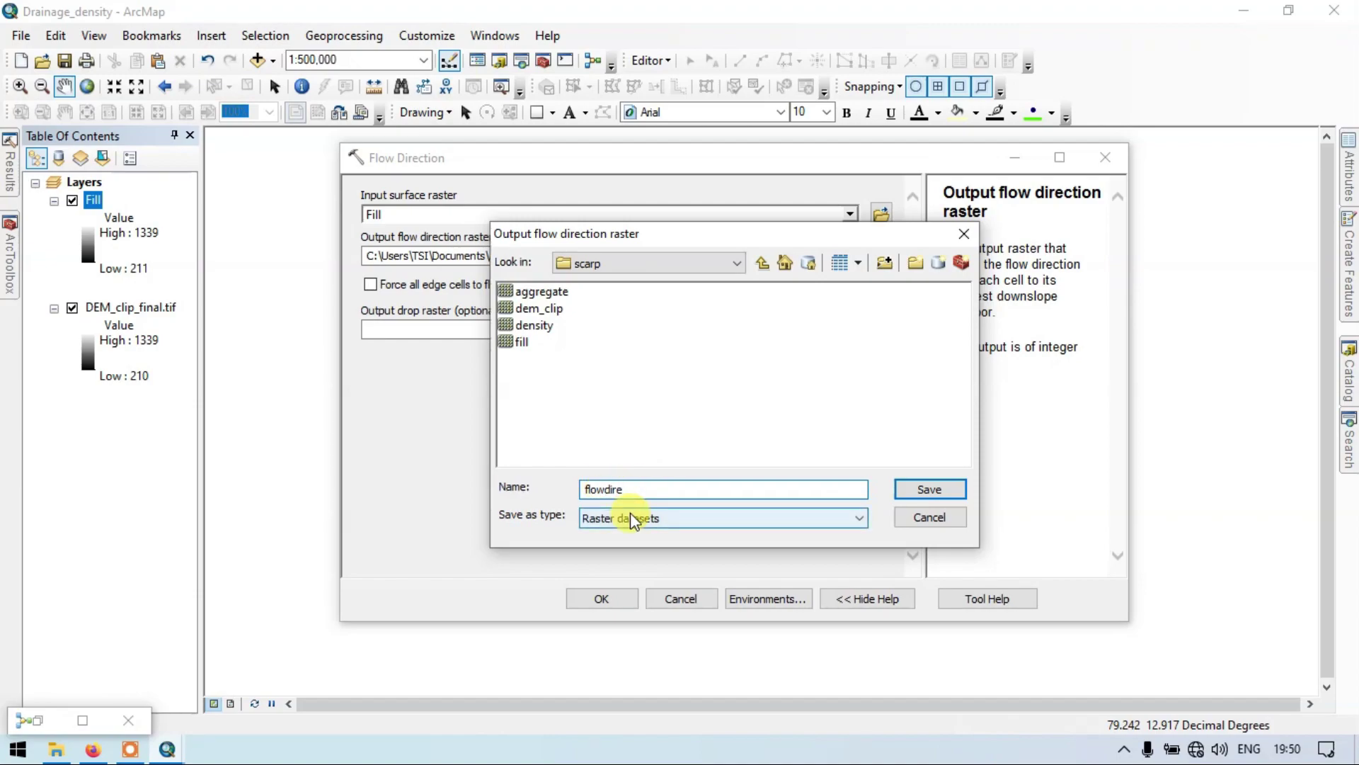
pyautogui.click(607, 488)
pyautogui.write('-')
pyautogui.write('_')
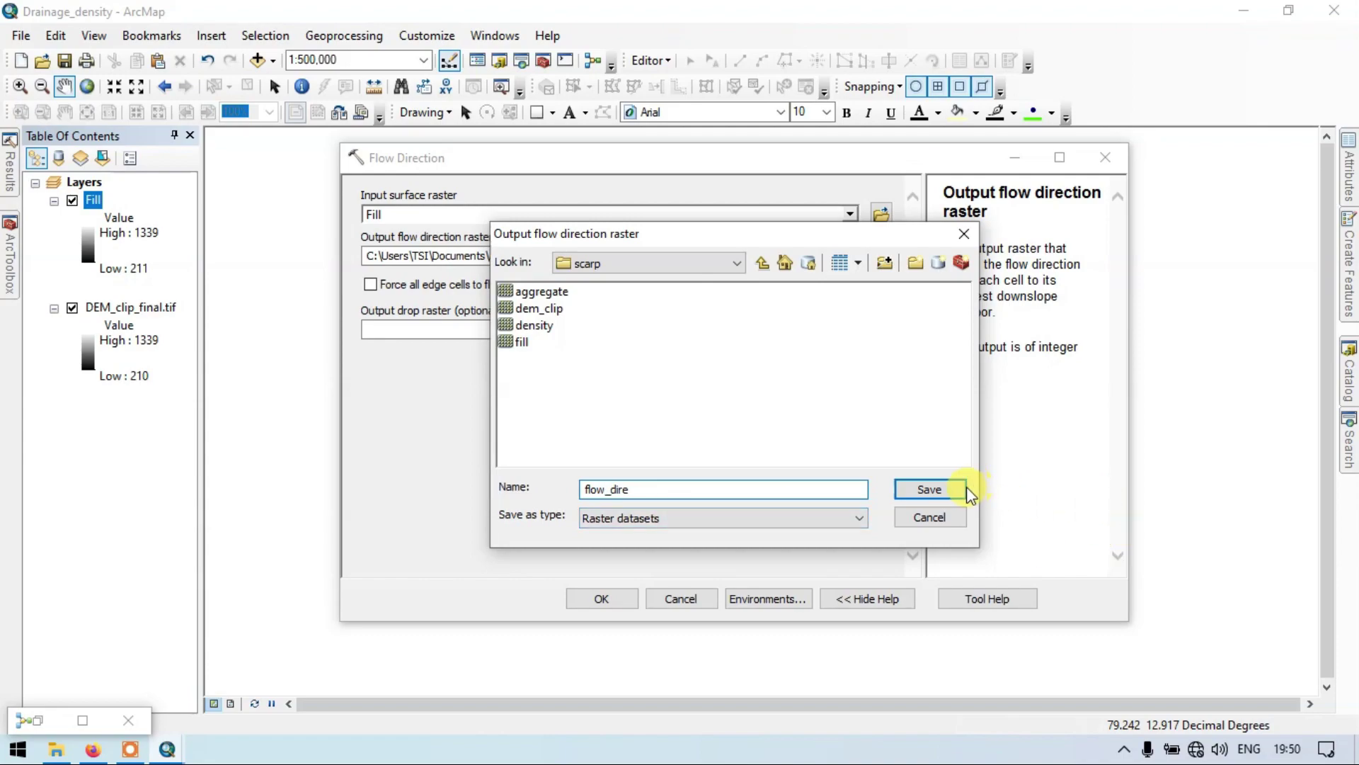
pyautogui.click(946, 482)
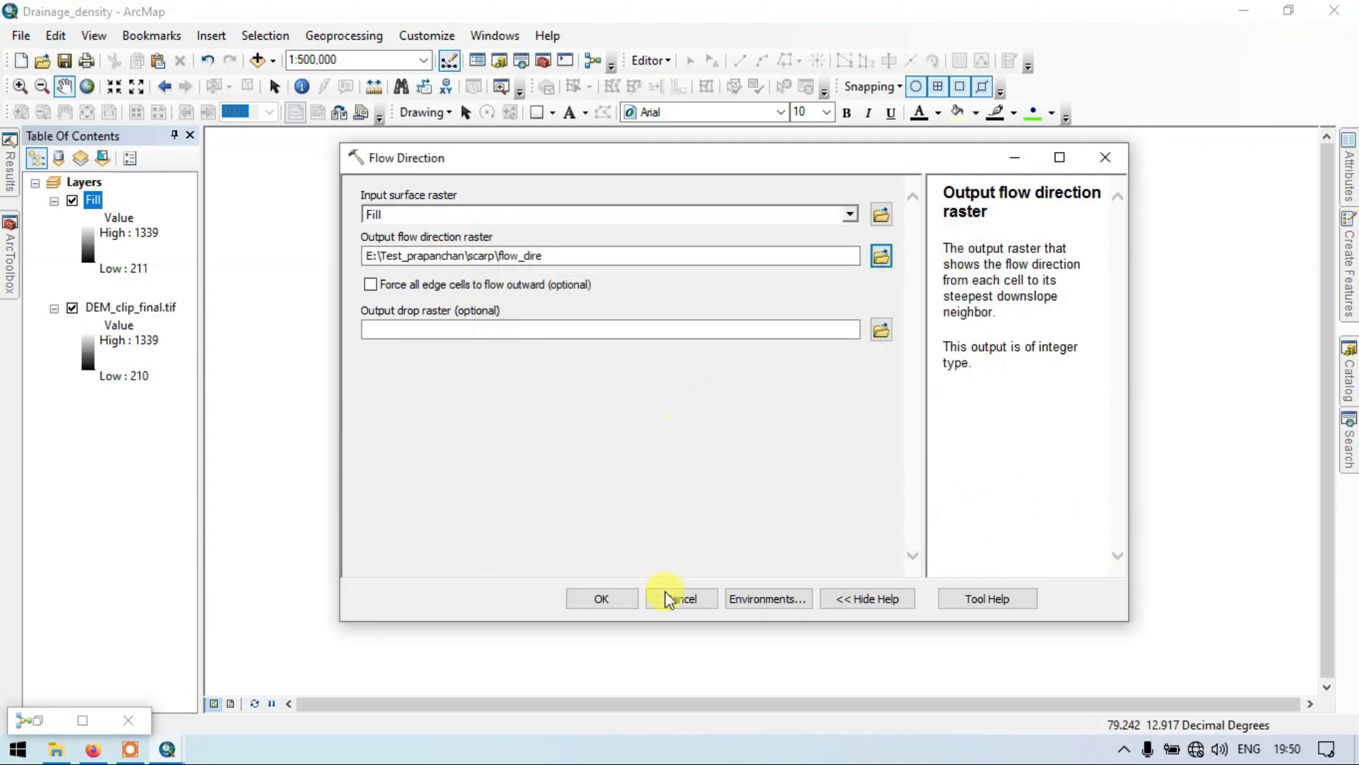
pyautogui.click(608, 598)
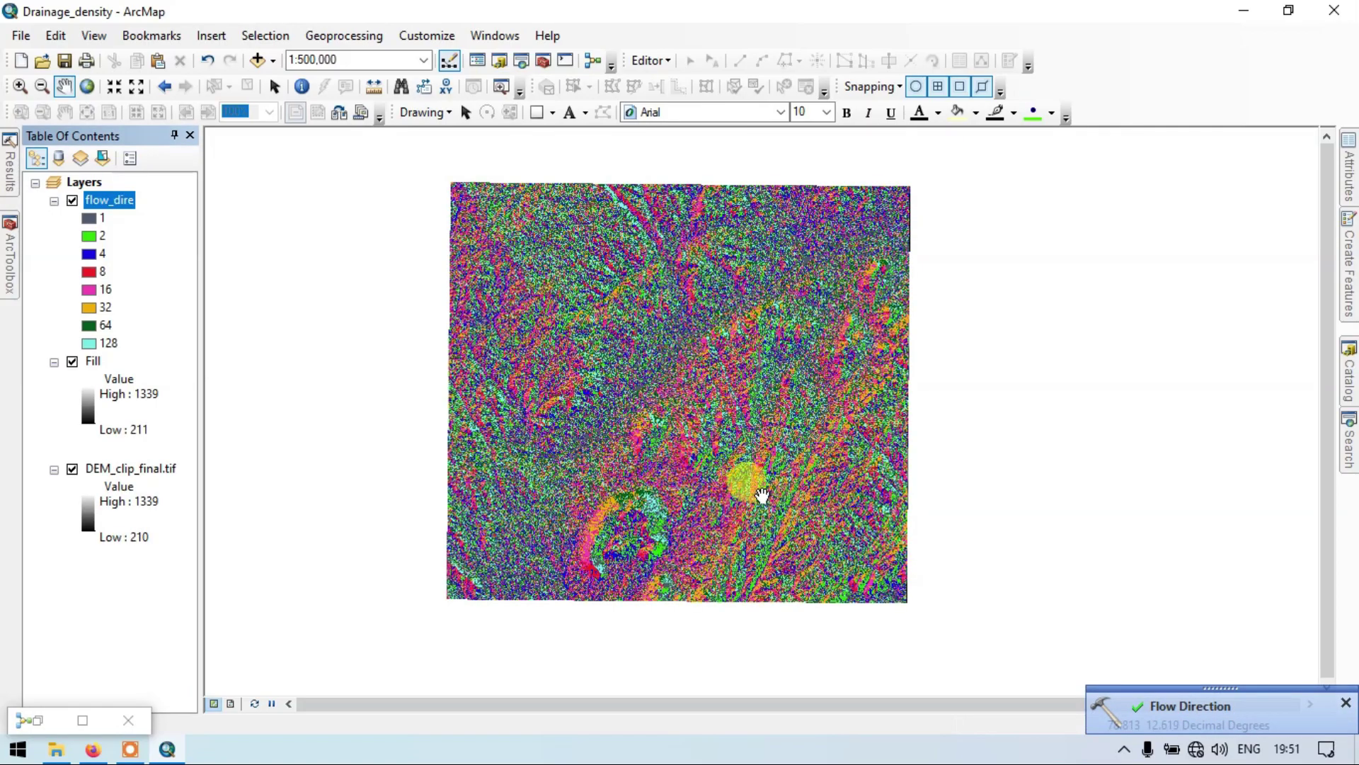
# Zoom into the flow_dire raster and reopen the tool search pane.
pyautogui.scroll(1, 688, 315)
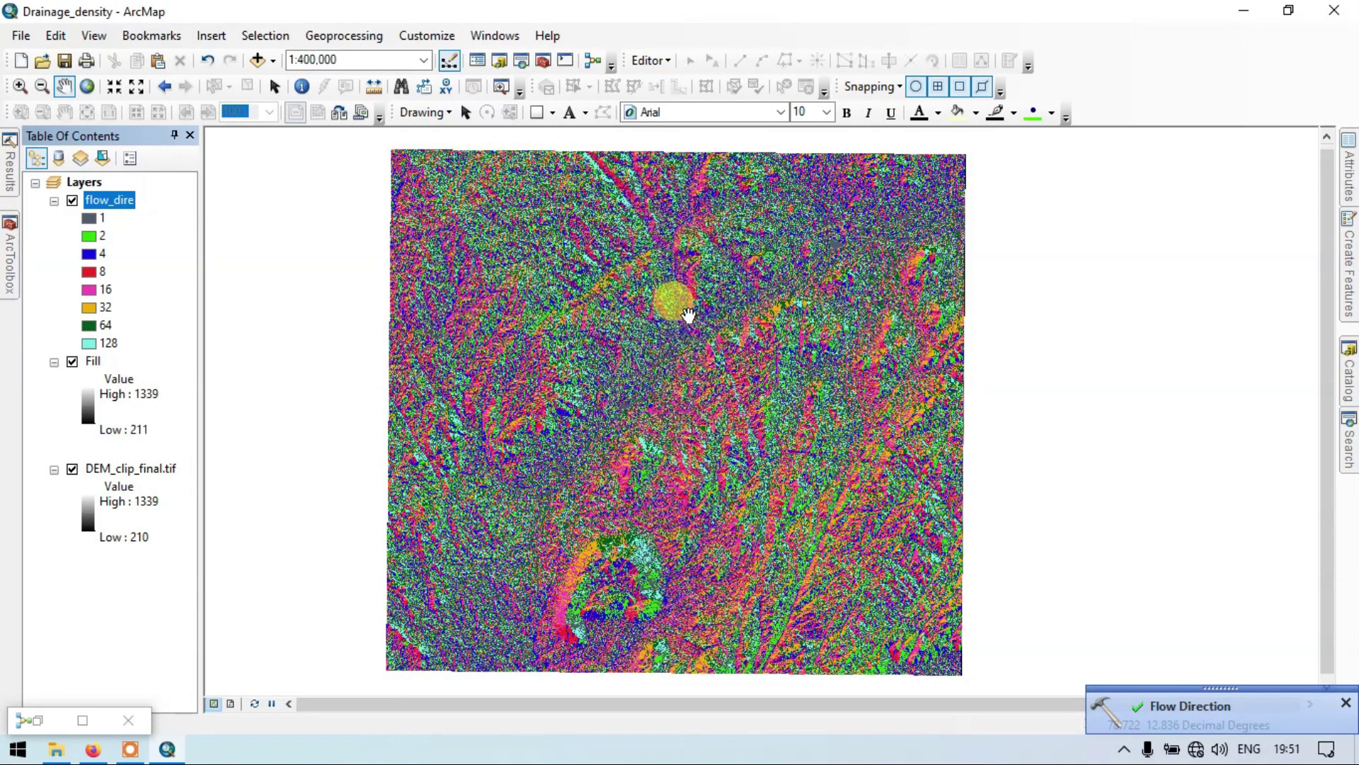
pyautogui.click(1350, 452)
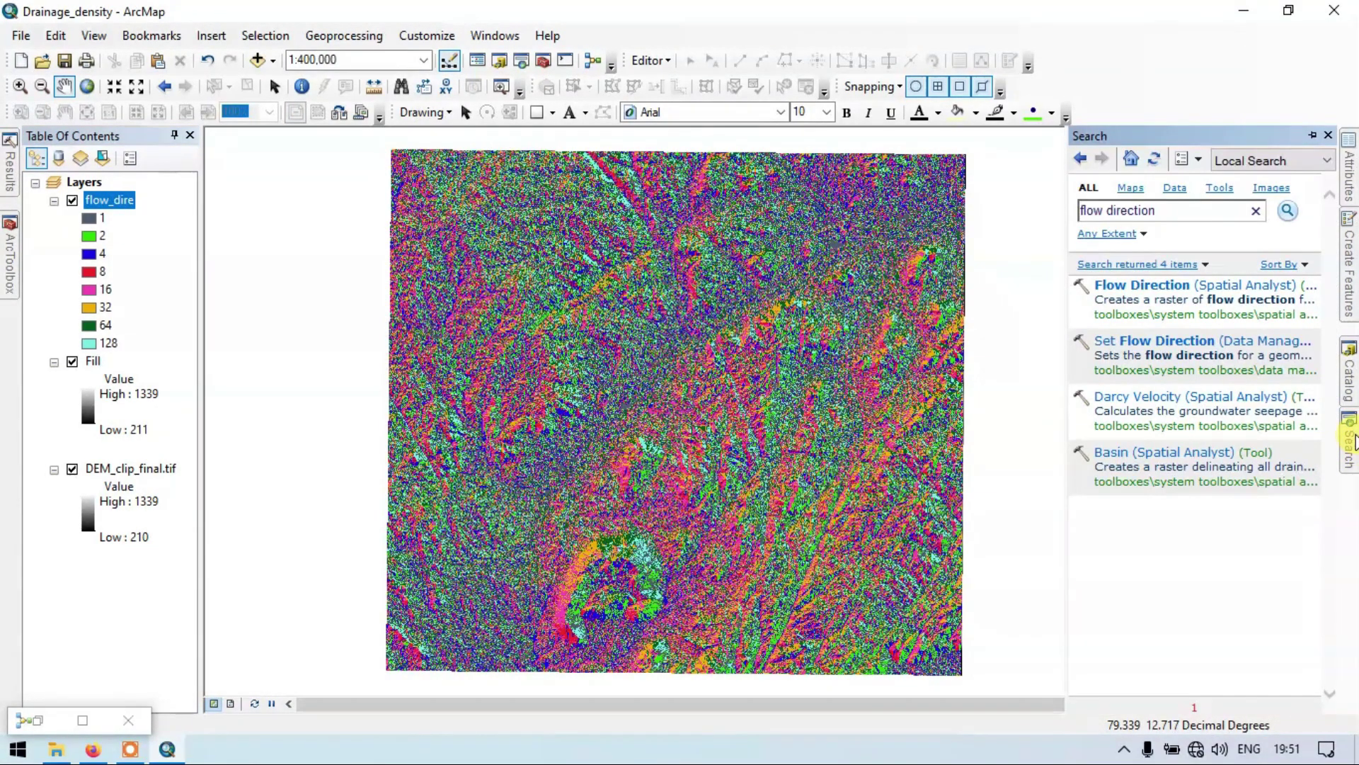
# Search 'flow accumulation', correcting the spelling, and open the Spatial Analyst Flow Accumulation tool.
pyautogui.click(1174, 206)
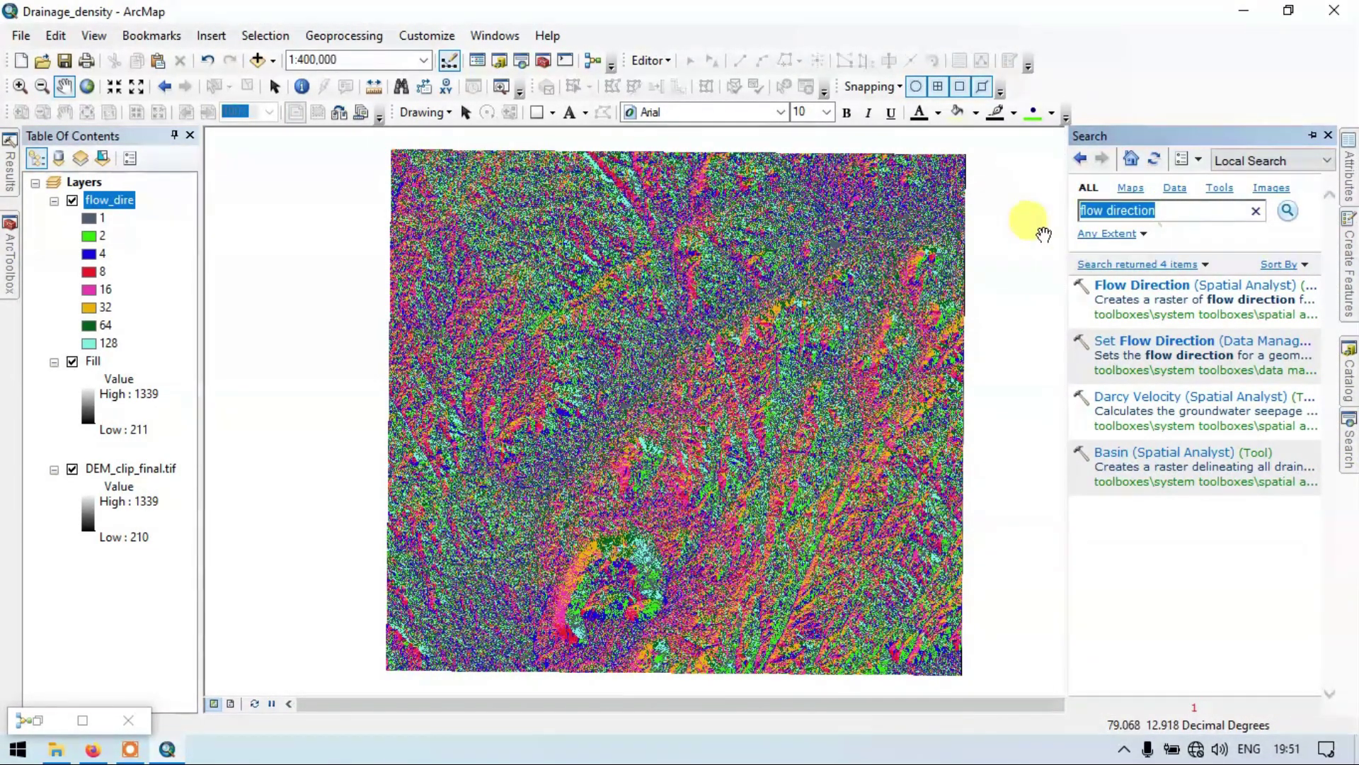
pyautogui.click(1181, 208)
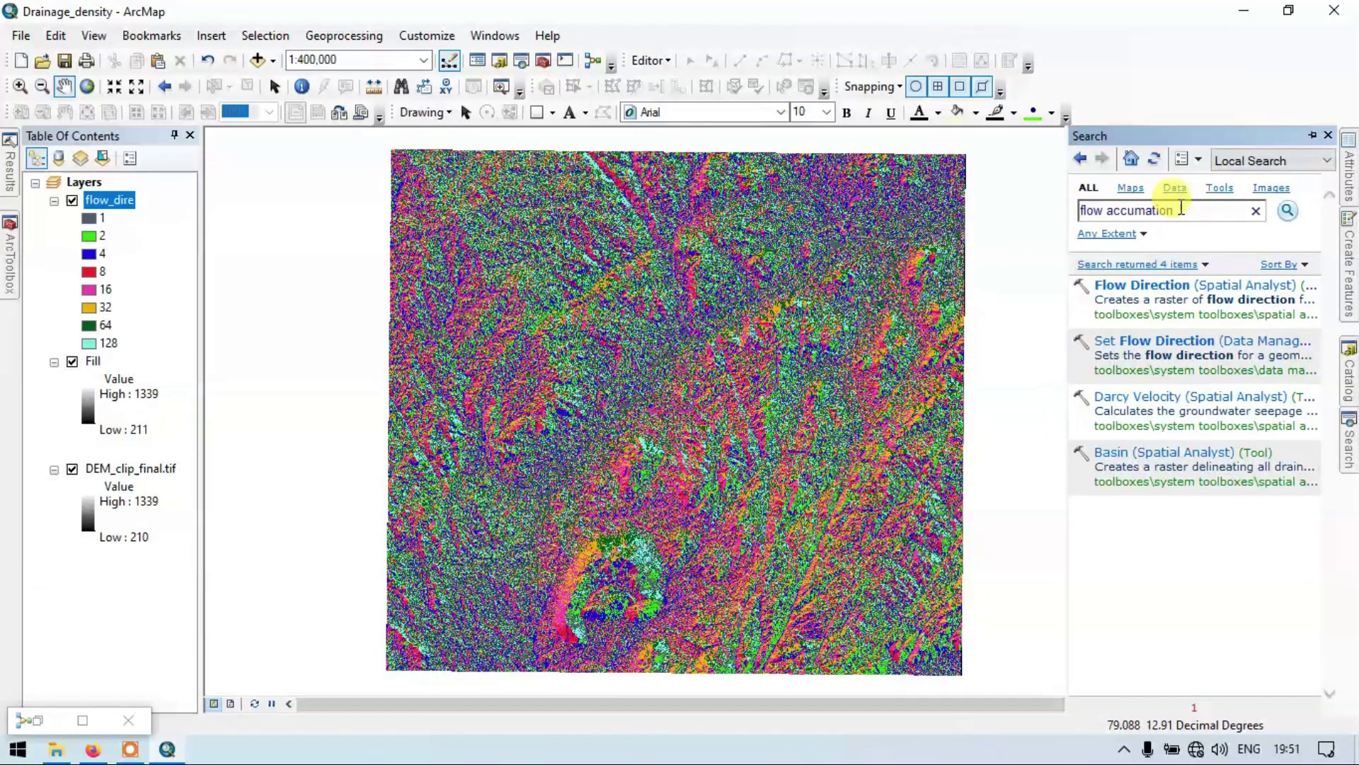
pyautogui.click(1287, 211)
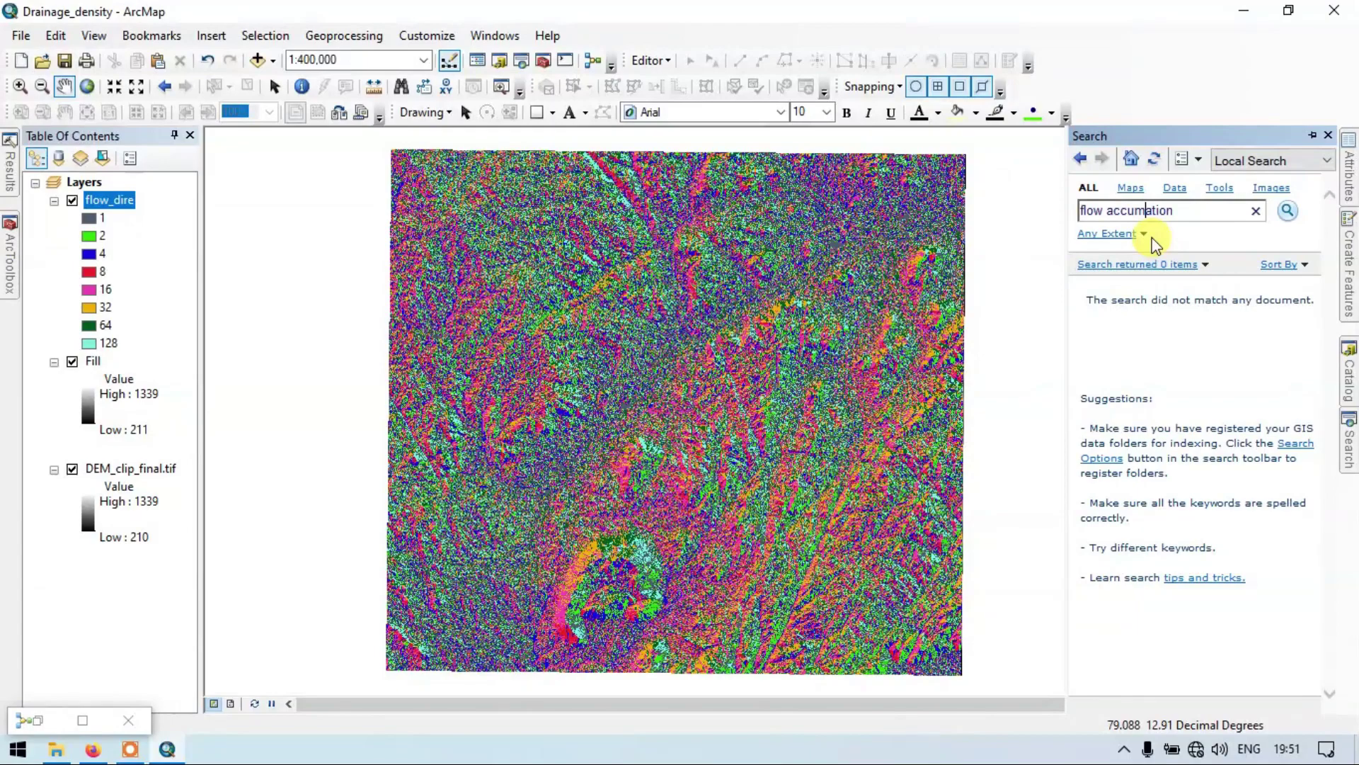
pyautogui.write('ul')
pyautogui.click(1285, 212)
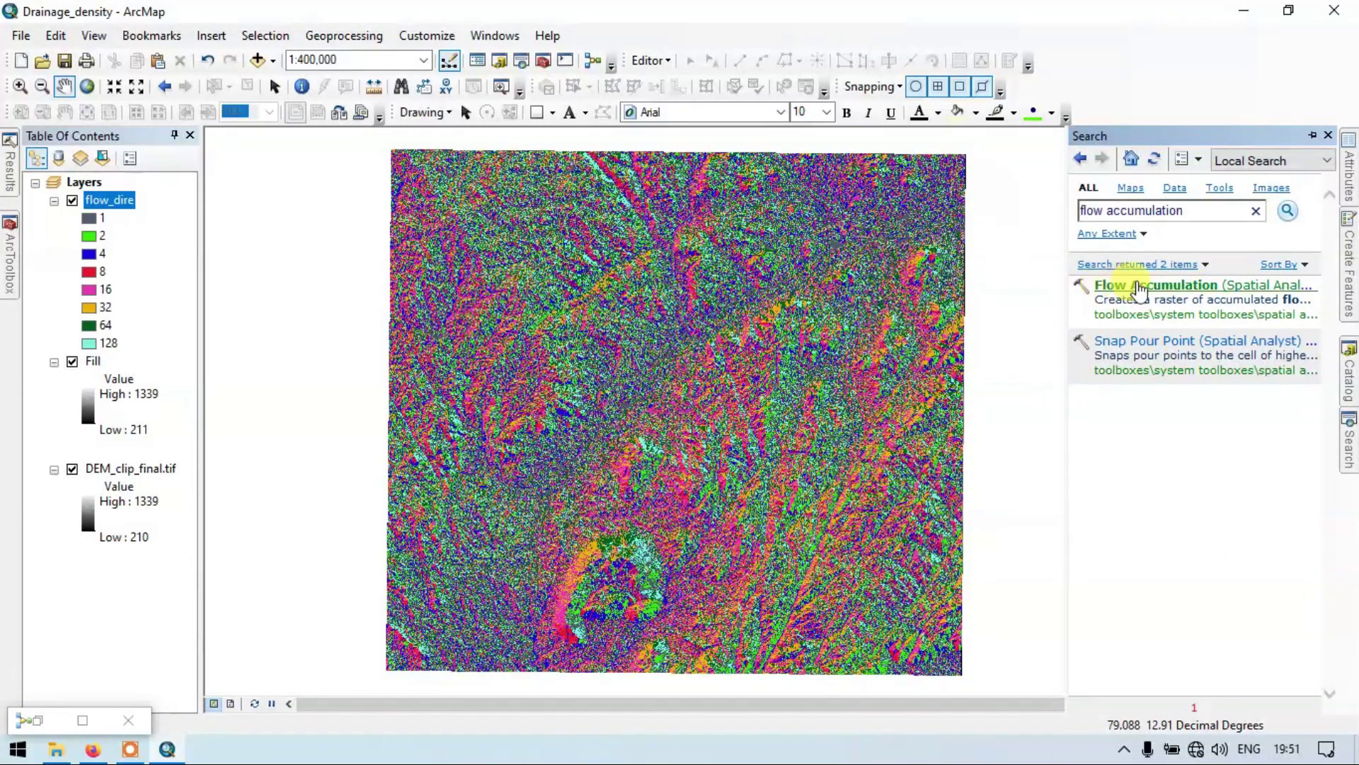
pyautogui.click(1254, 287)
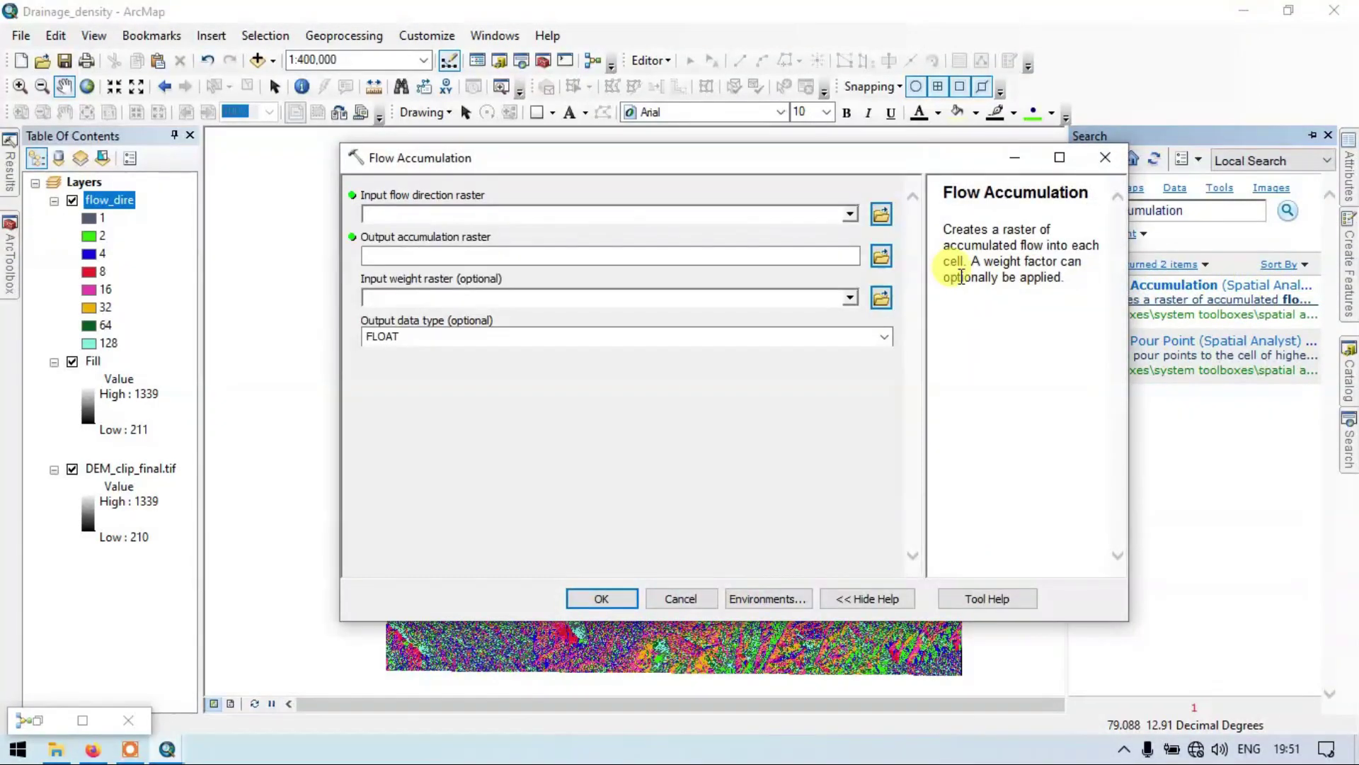
# Set flow_dire as input and name the output Flow_accumulation in the scarp folder.
pyautogui.click(848, 216)
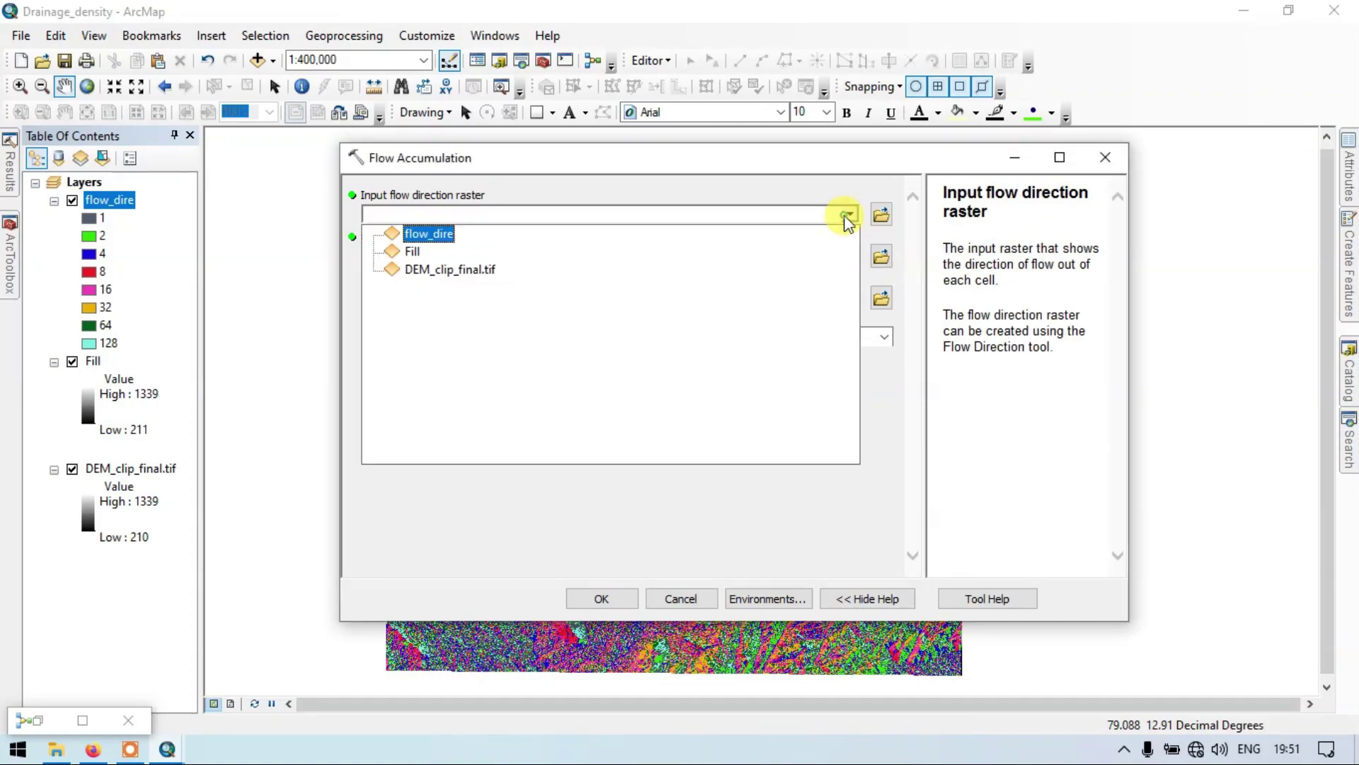
pyautogui.click(433, 234)
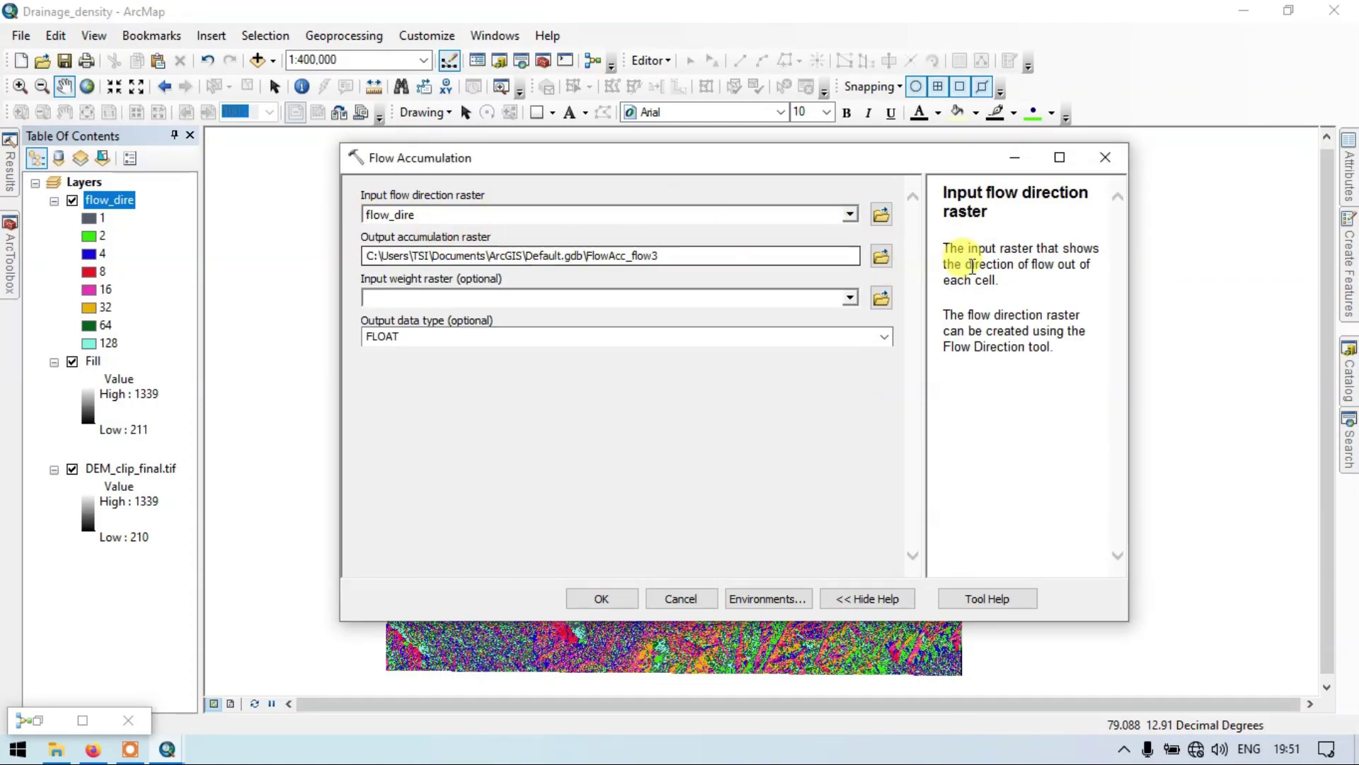
pyautogui.click(881, 255)
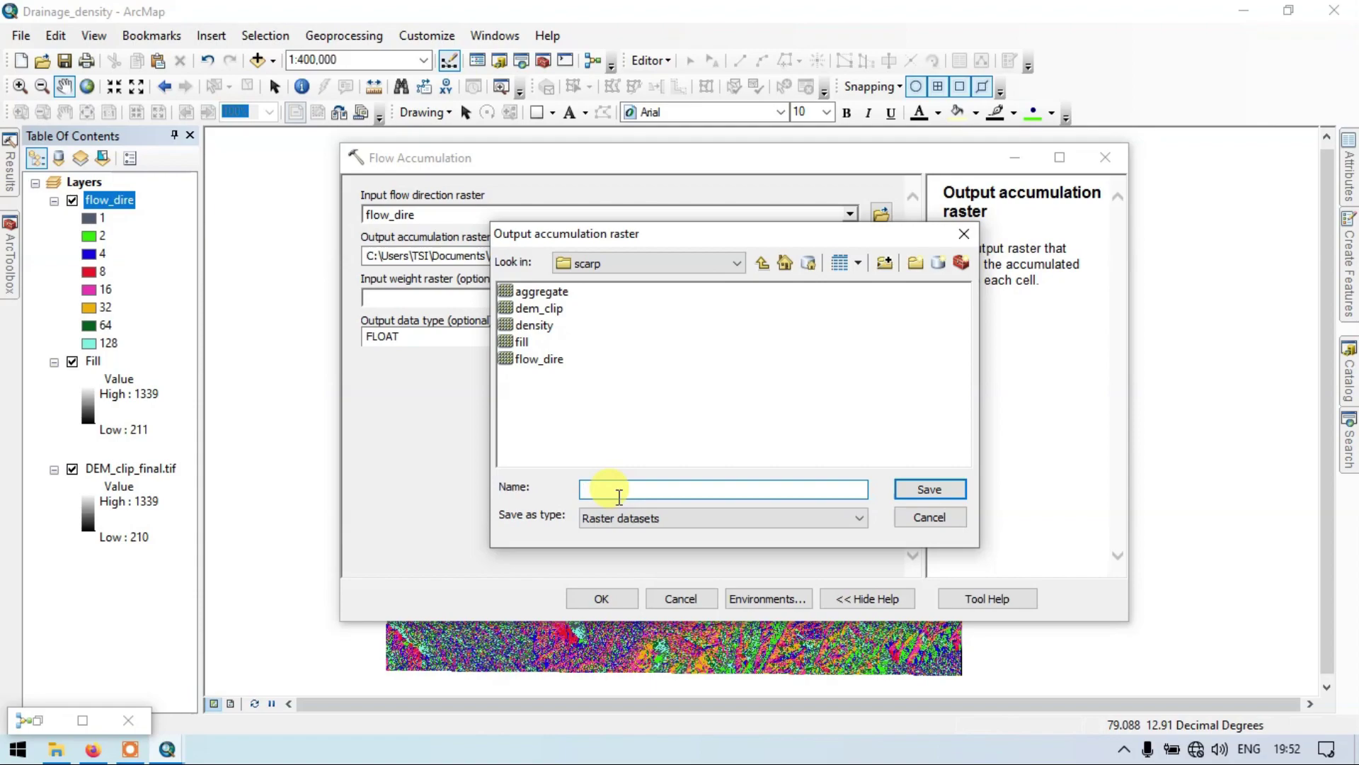
pyautogui.write('Flow accumulation')
pyautogui.moveTo(586, 489); pyautogui.dragTo(608, 489)
pyautogui.press('BackSpace')
pyautogui.write('_')
pyautogui.click(933, 489)
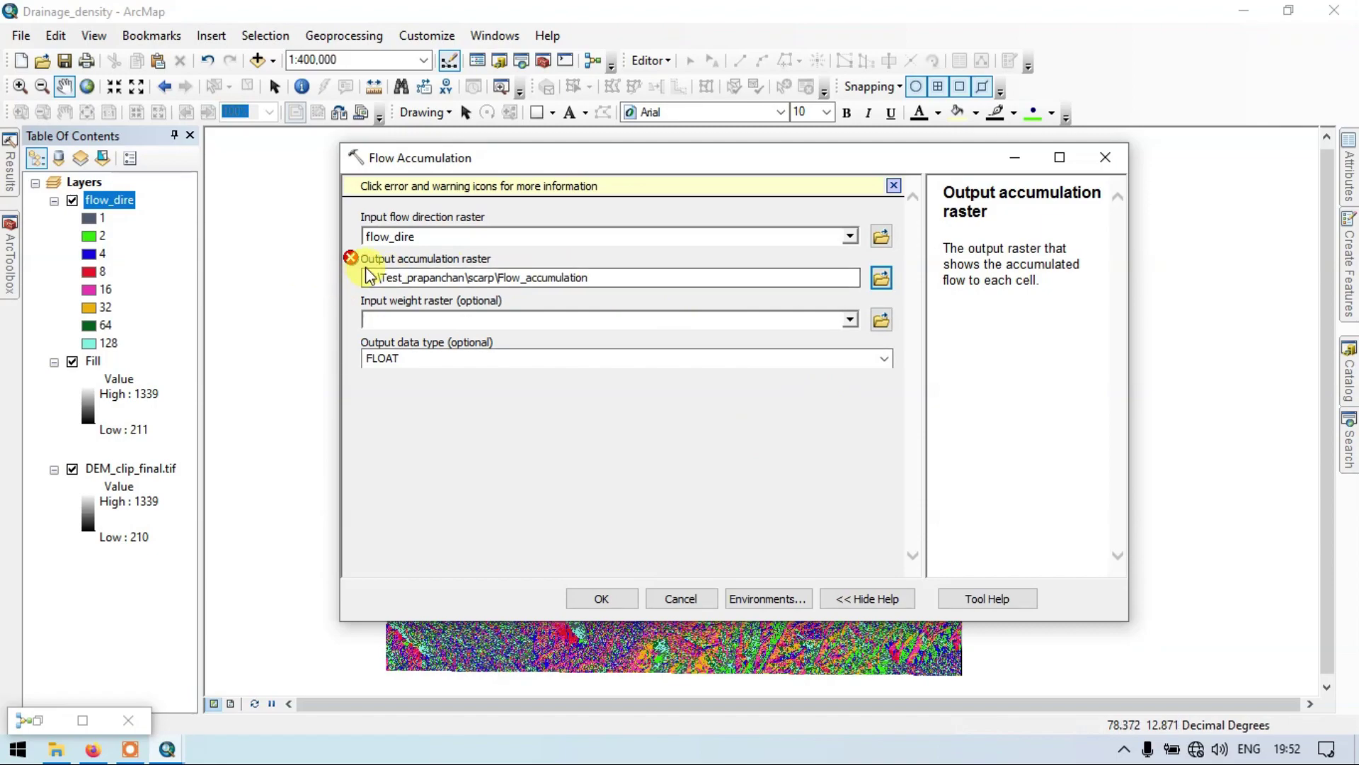
# Shorten the output name to Flow_accu to clear the length error and run.
pyautogui.moveTo(350, 262)
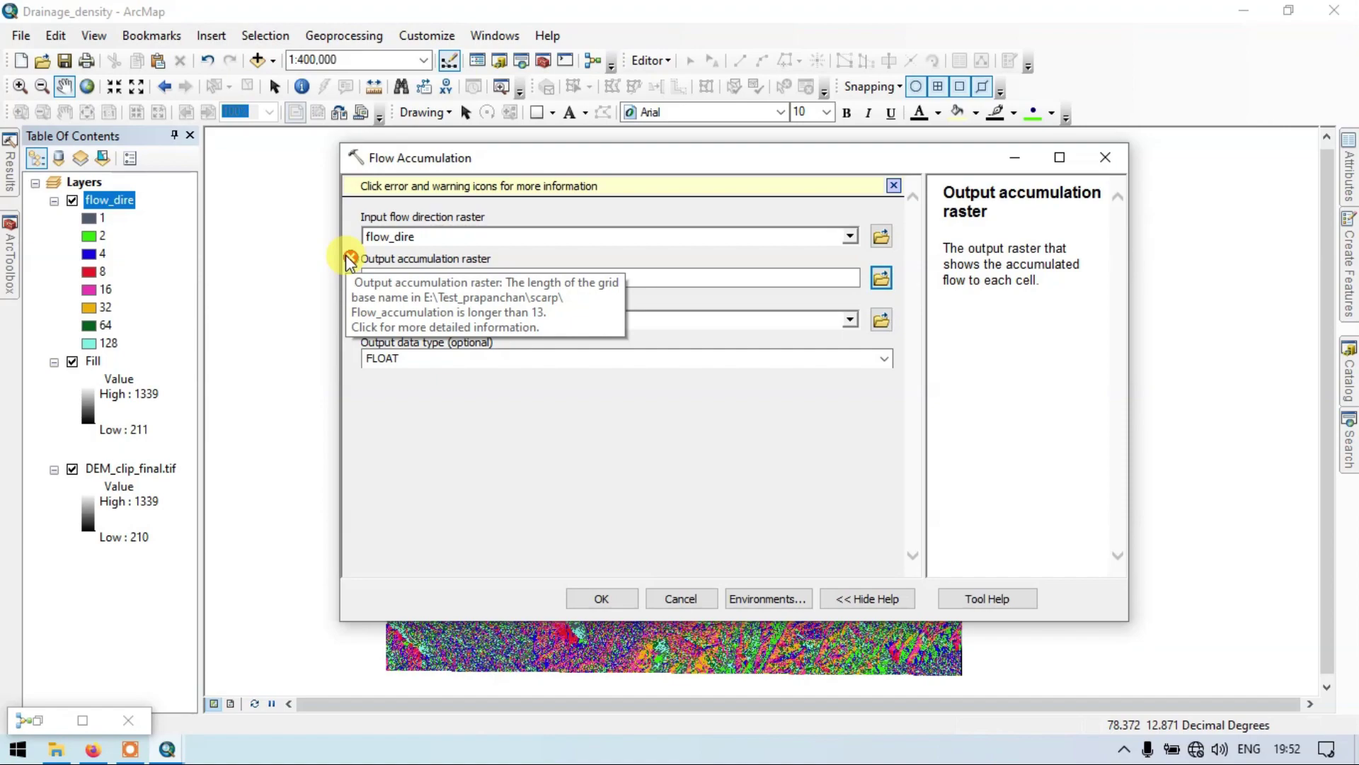
pyautogui.click(595, 277)
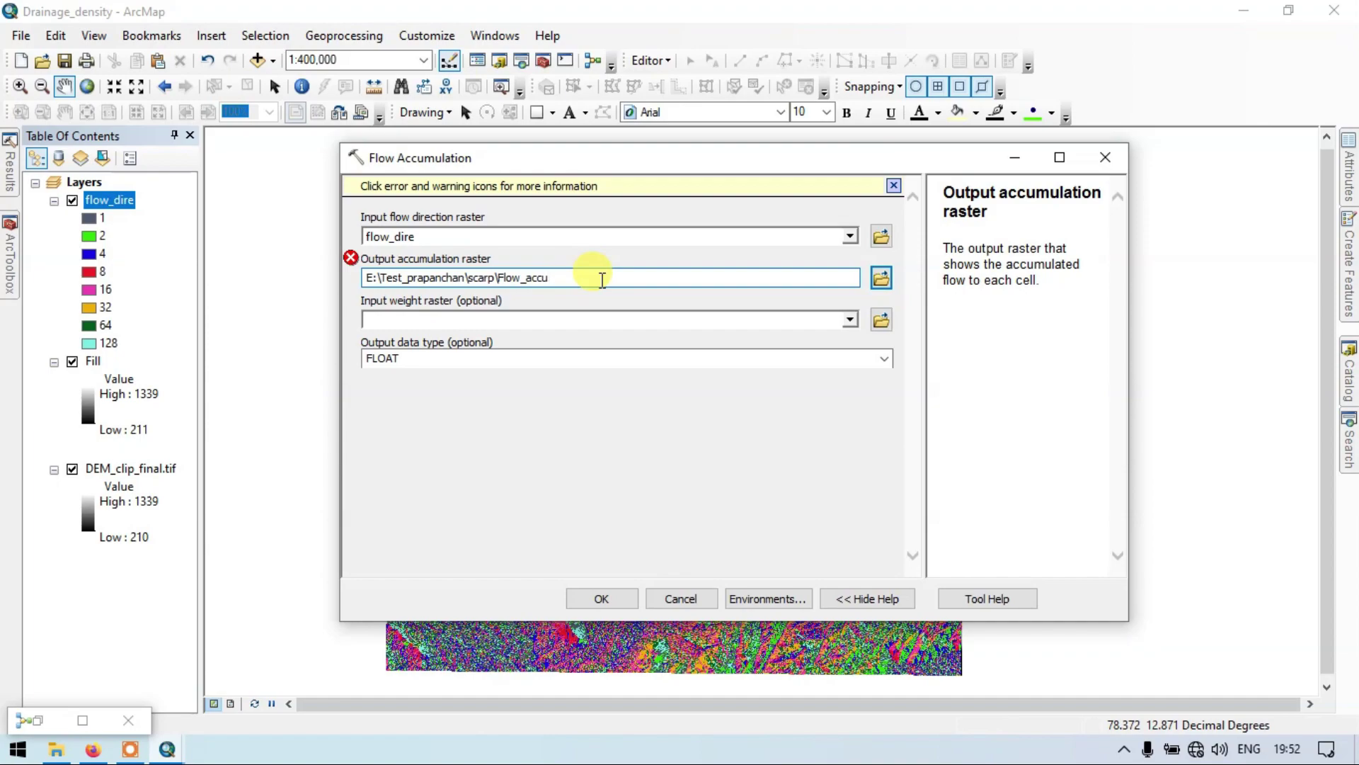
pyautogui.click(548, 394)
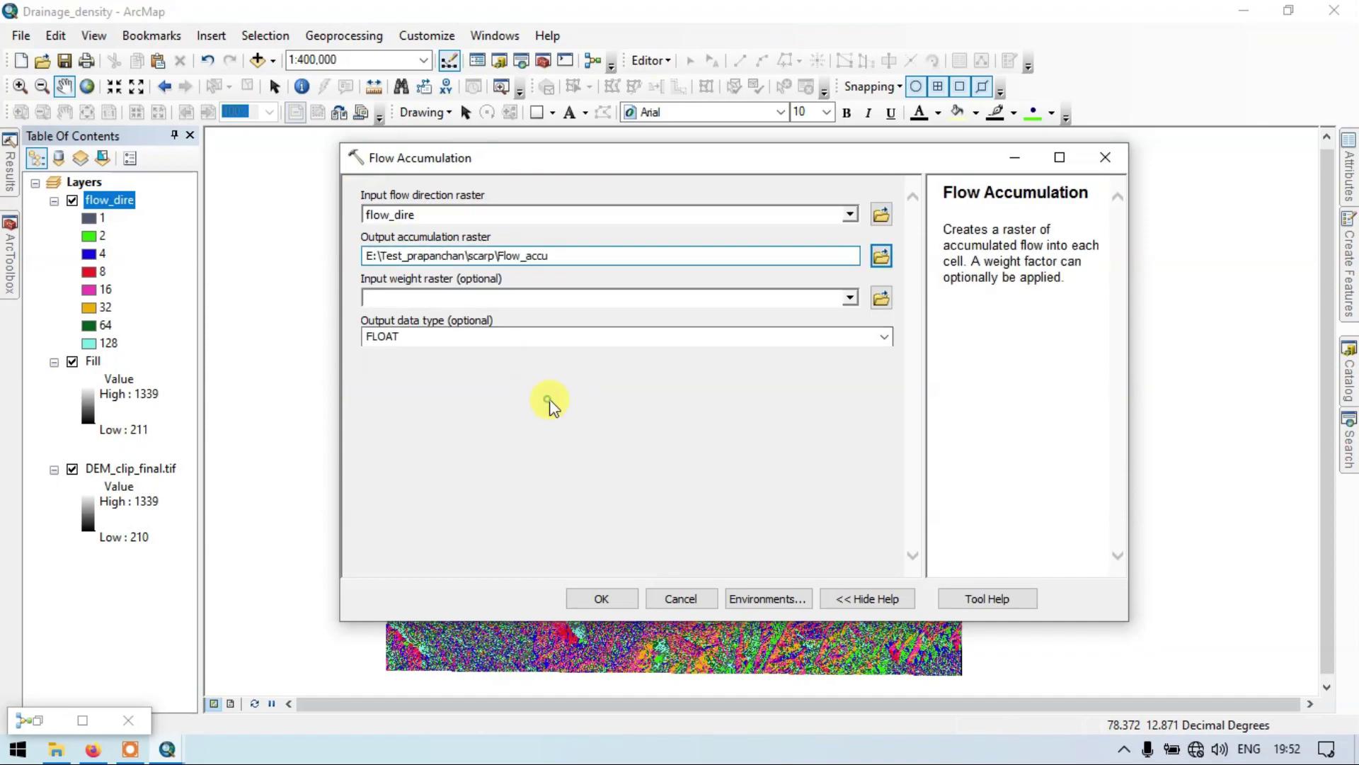
pyautogui.click(603, 601)
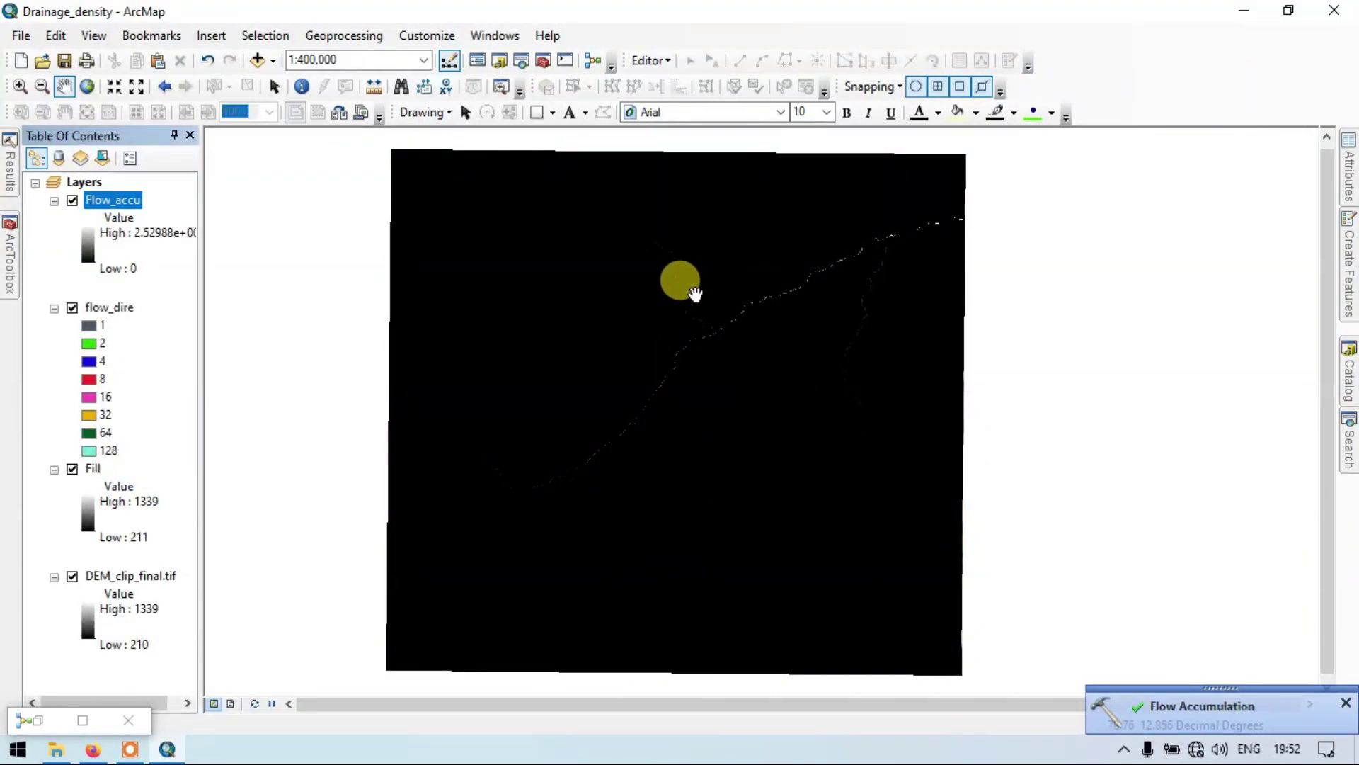
# Uncheck DEM_clip_final.tif, Fill and flow_dire so only Flow_accu is displayed.
pyautogui.moveTo(594, 294); pyautogui.dragTo(603, 299)
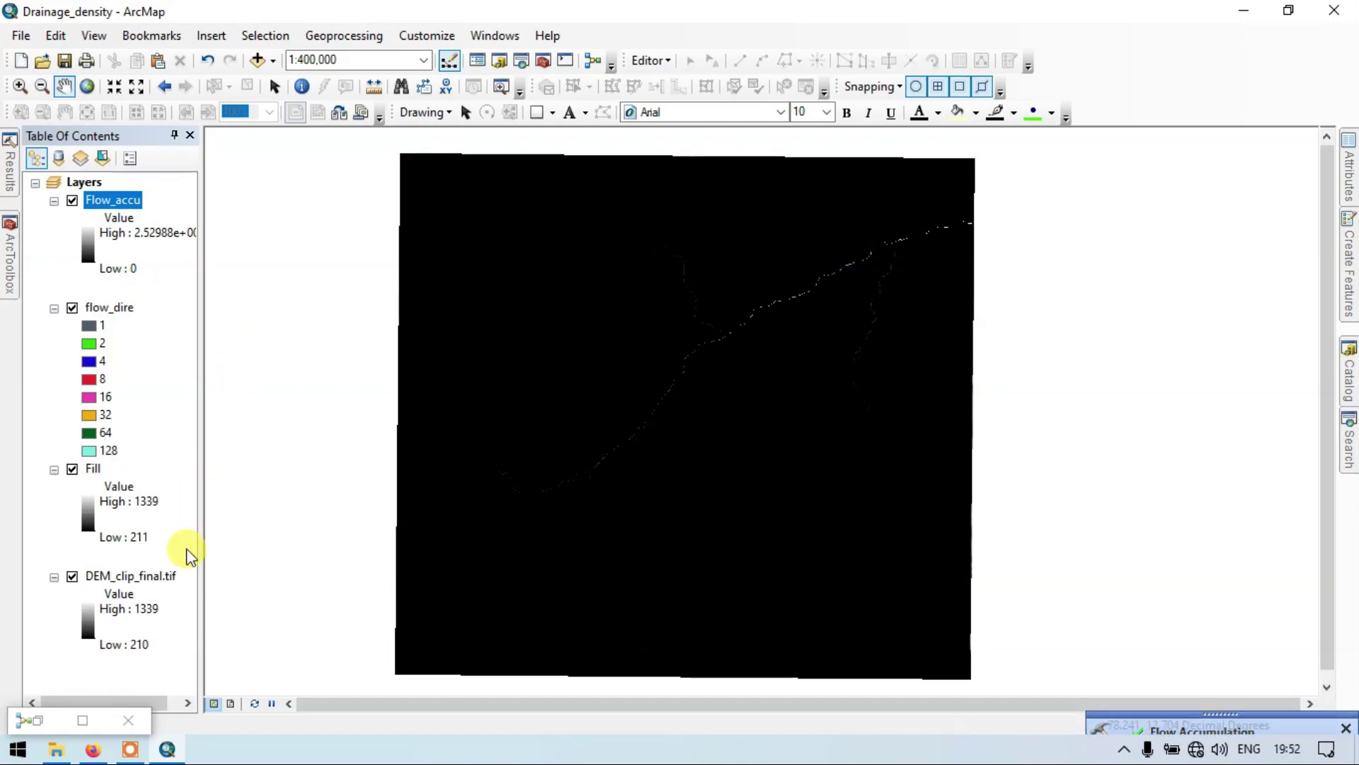
pyautogui.click(73, 577)
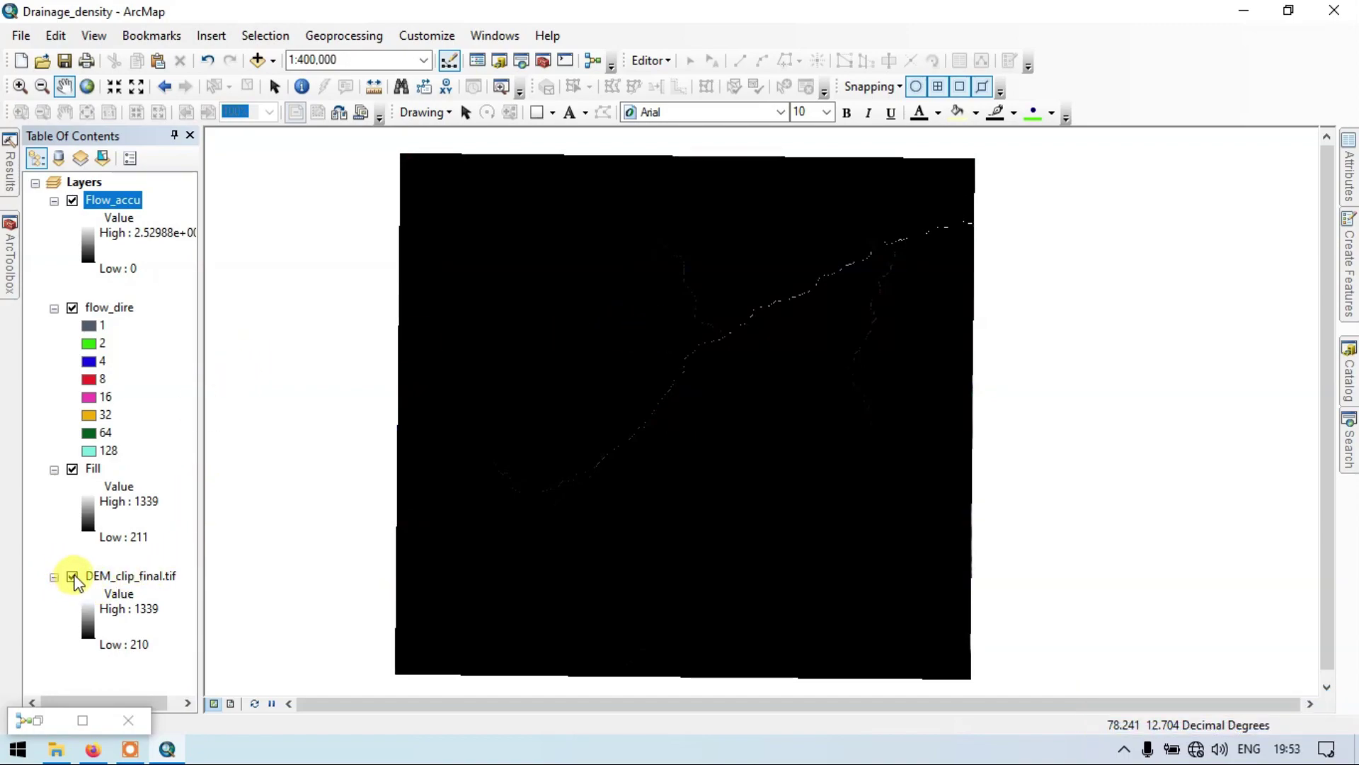
pyautogui.click(72, 468)
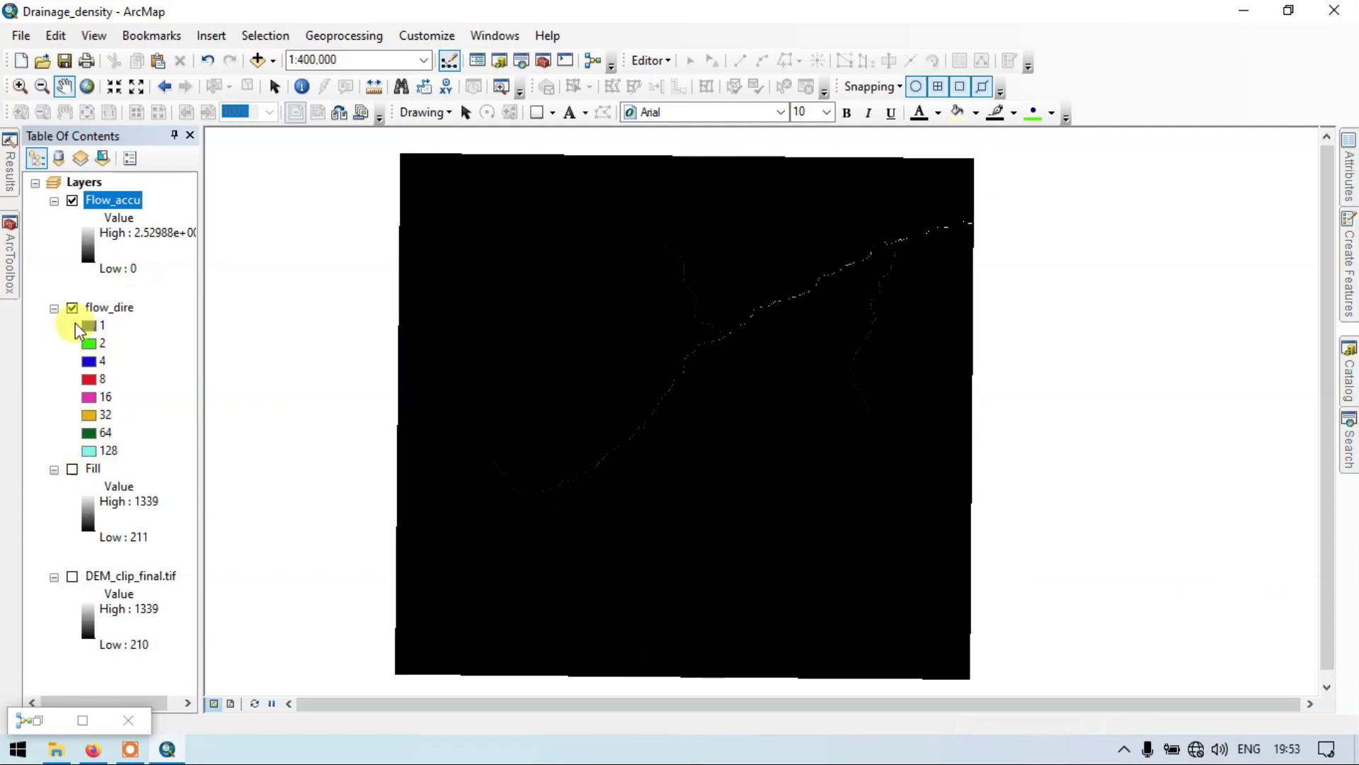
pyautogui.click(71, 308)
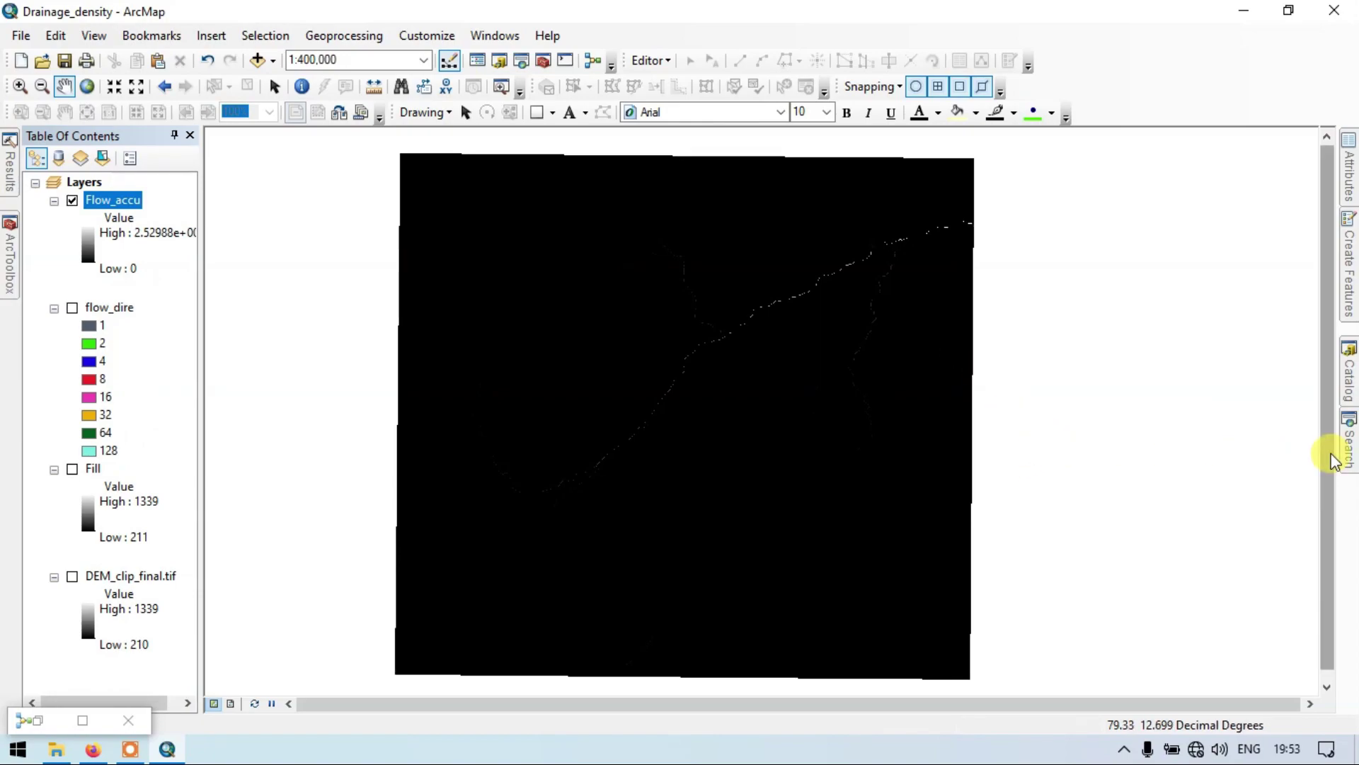
# Search tools for 'raster calcu' and open the Raster Calculator result.
pyautogui.click(1347, 438)
pyautogui.moveTo(1203, 210); pyautogui.dragTo(1077, 211)
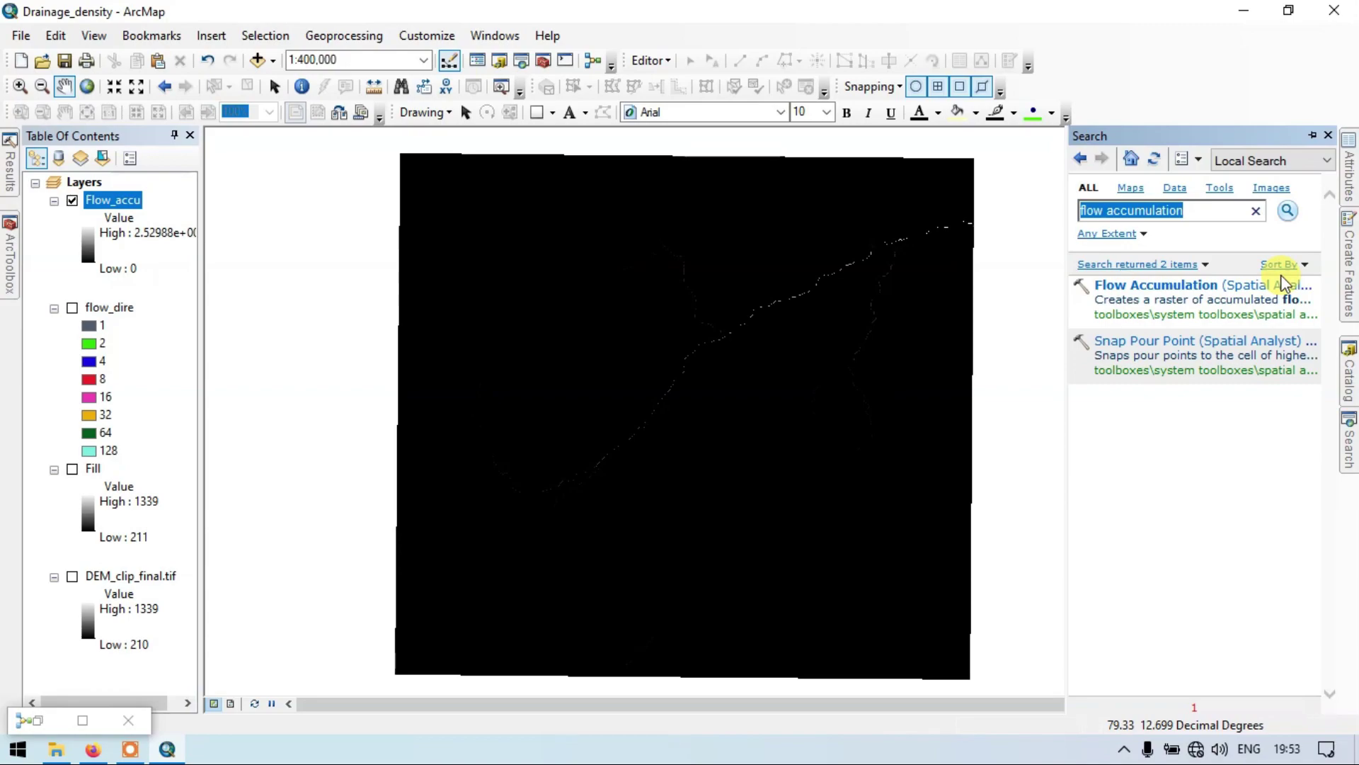
pyautogui.press('BackSpace')
pyautogui.write('raster')
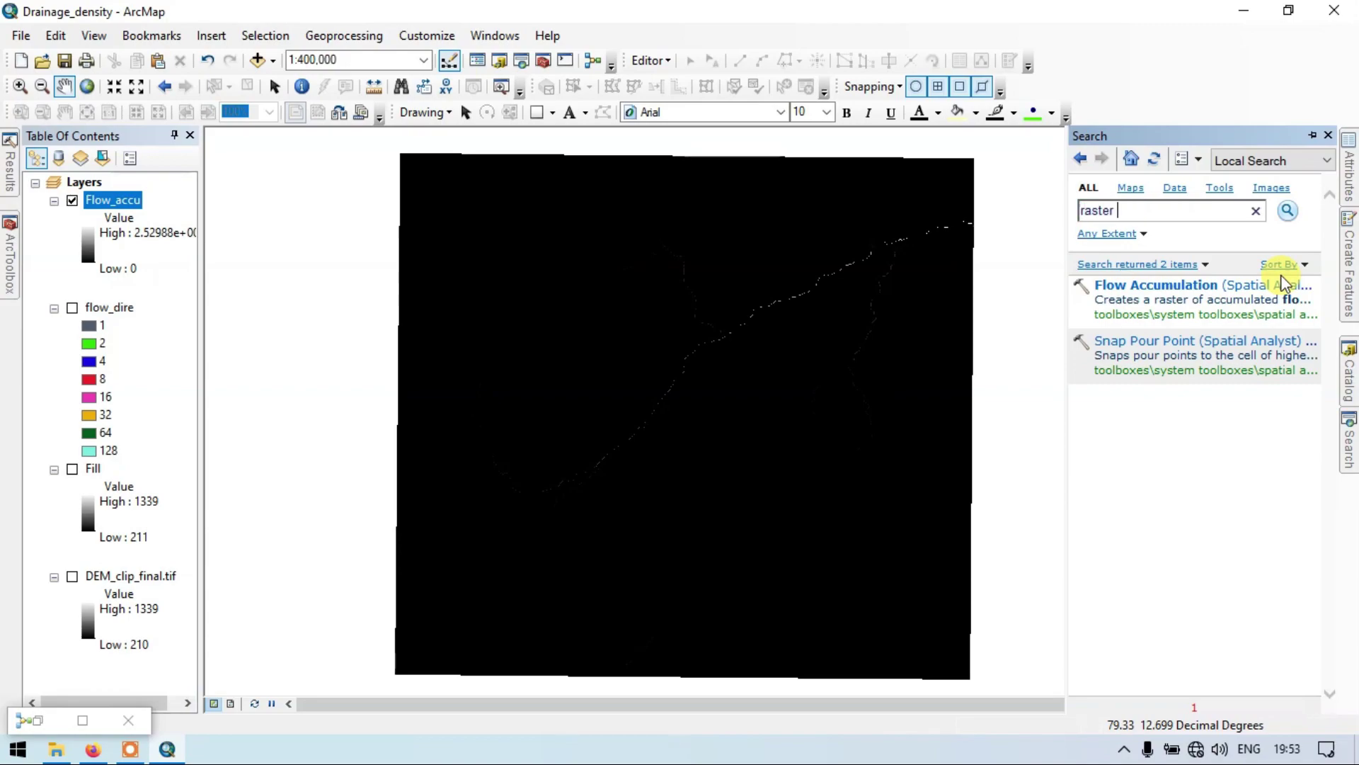
pyautogui.write(' calculator')
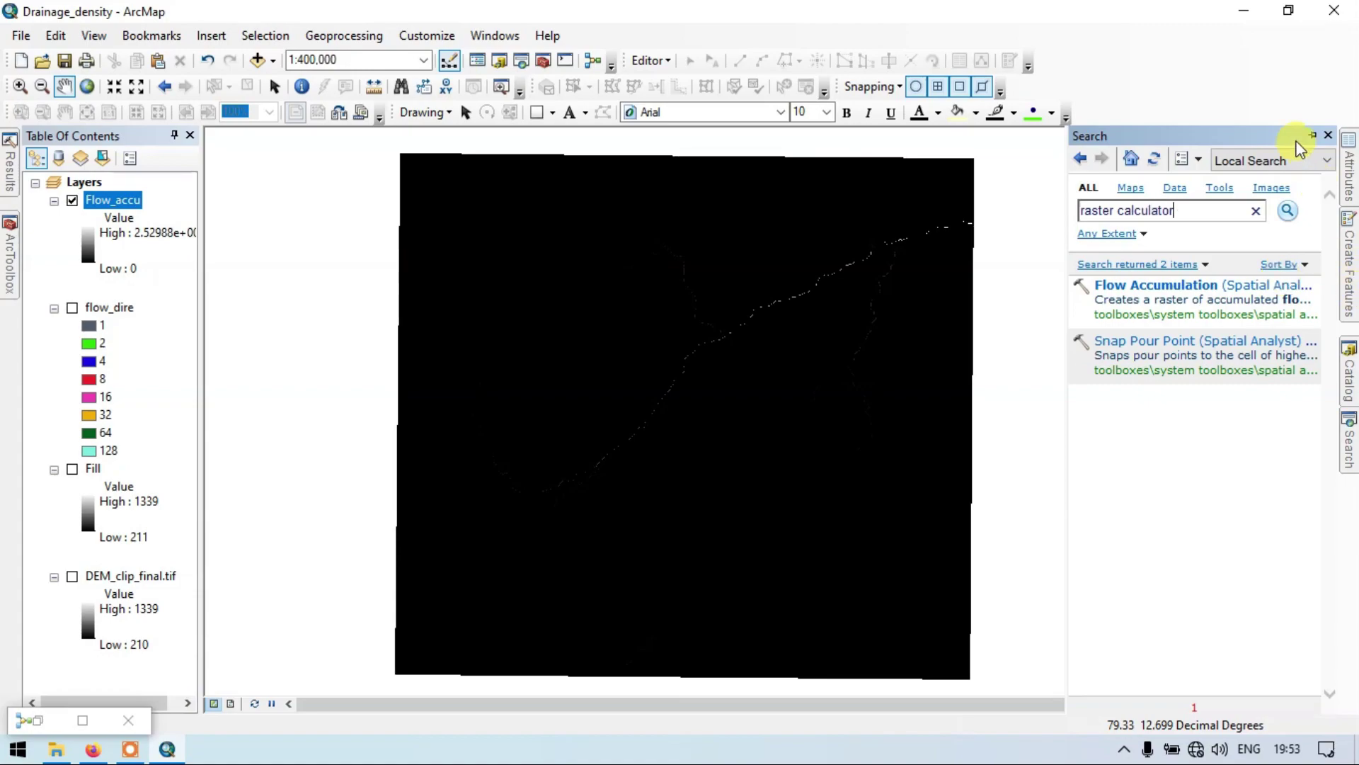
pyautogui.click(1289, 212)
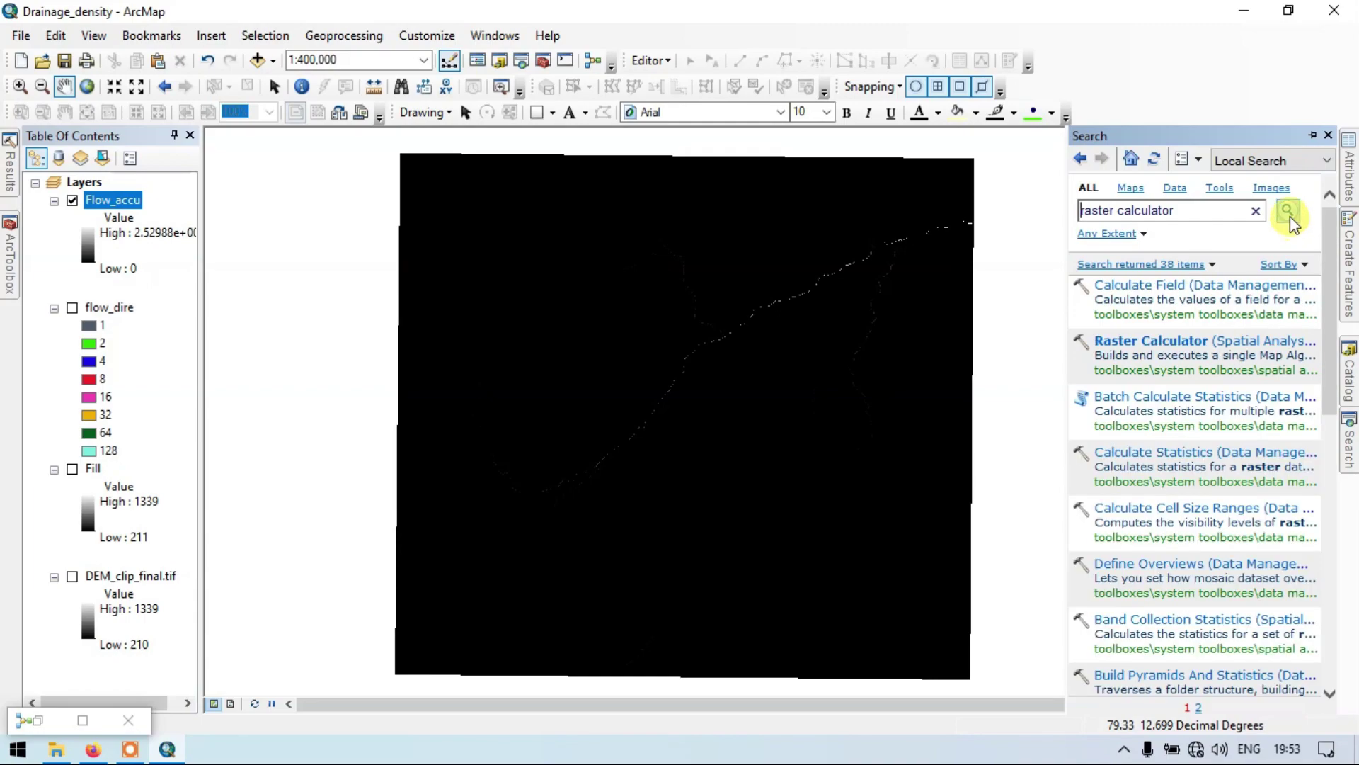
pyautogui.click(1206, 347)
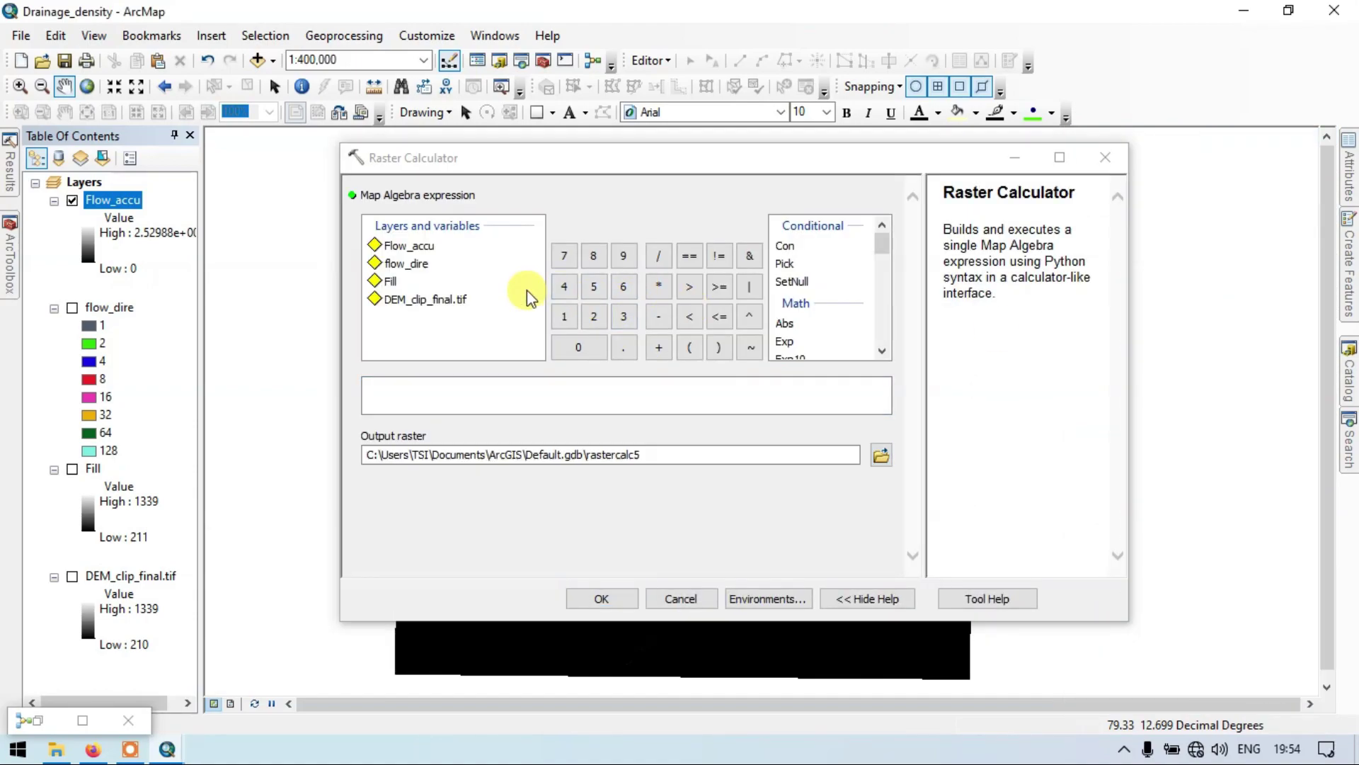
# Build the Raster Calculator expression Flow_accu > 1000.
pyautogui.click(414, 254)
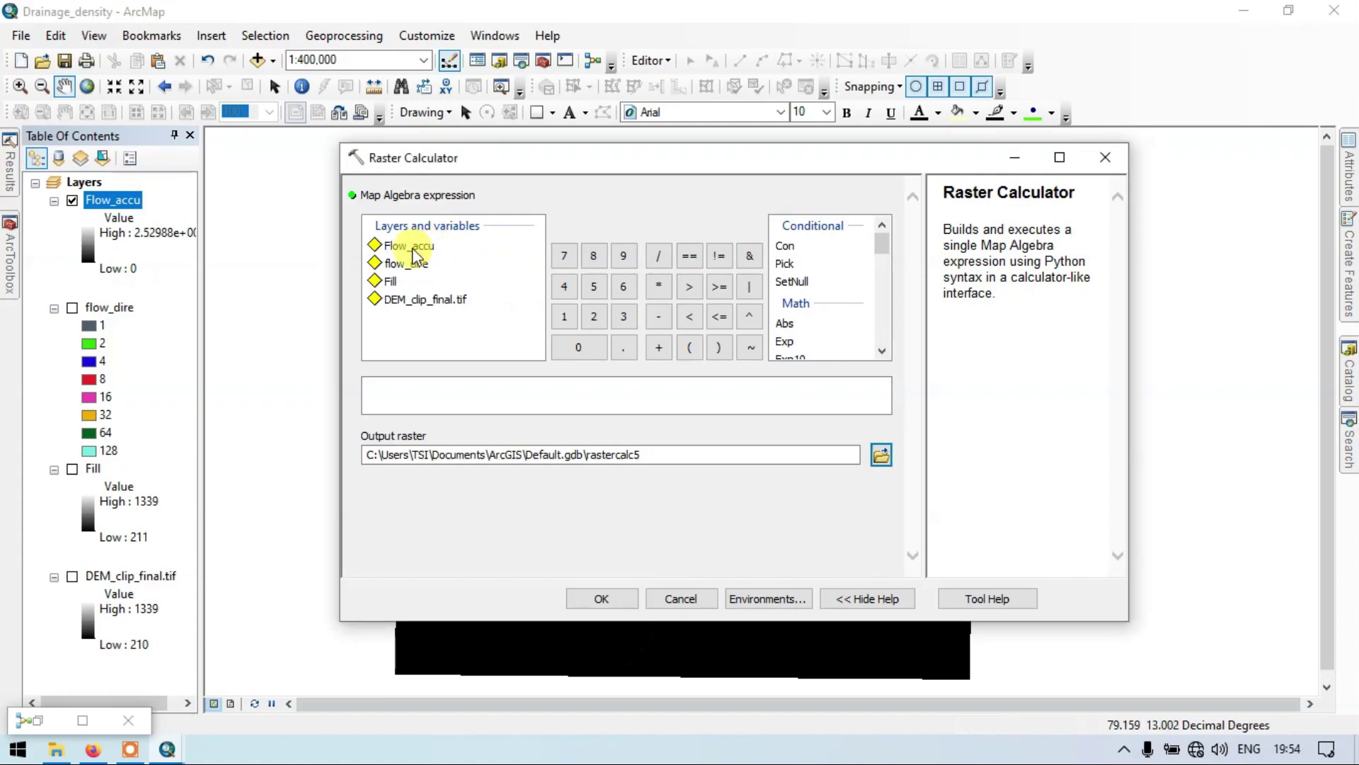
pyautogui.doubleClick(412, 245)
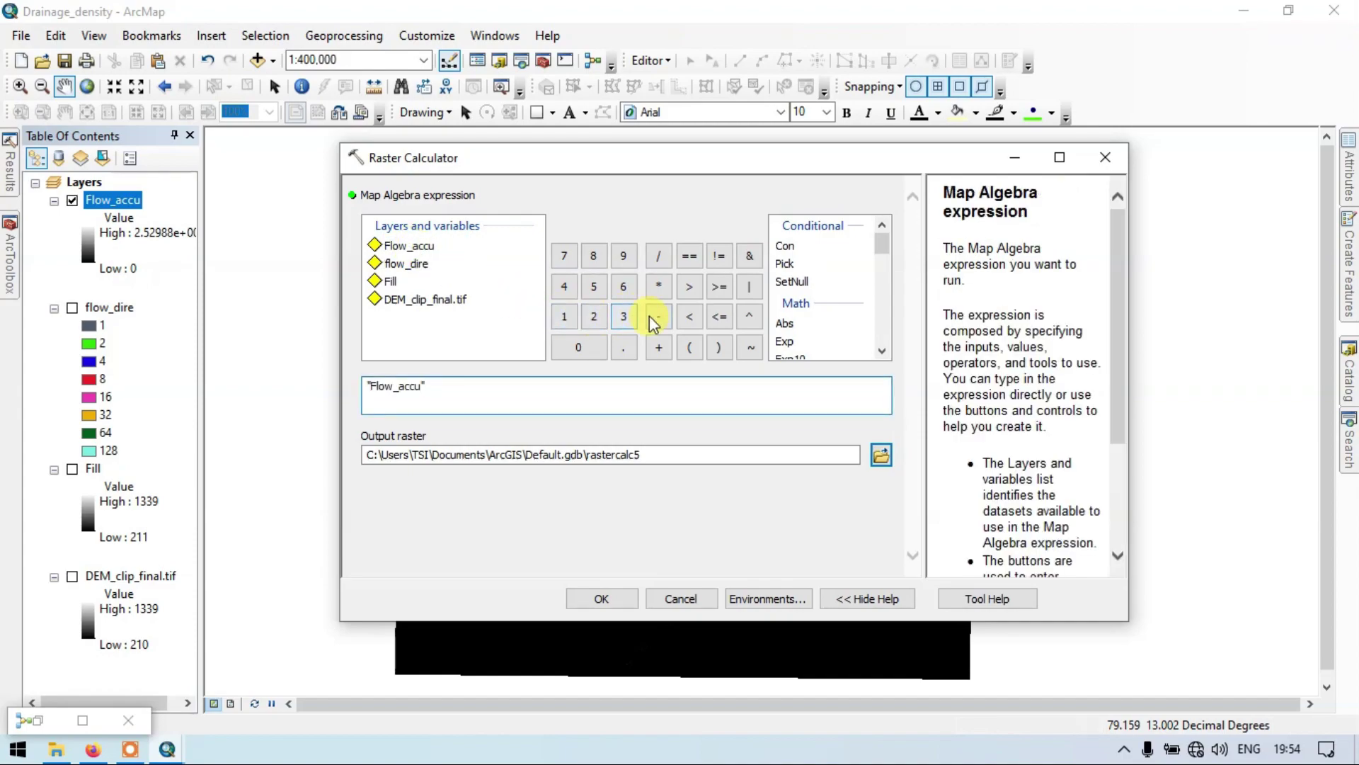
pyautogui.click(721, 314)
pyautogui.click(690, 290)
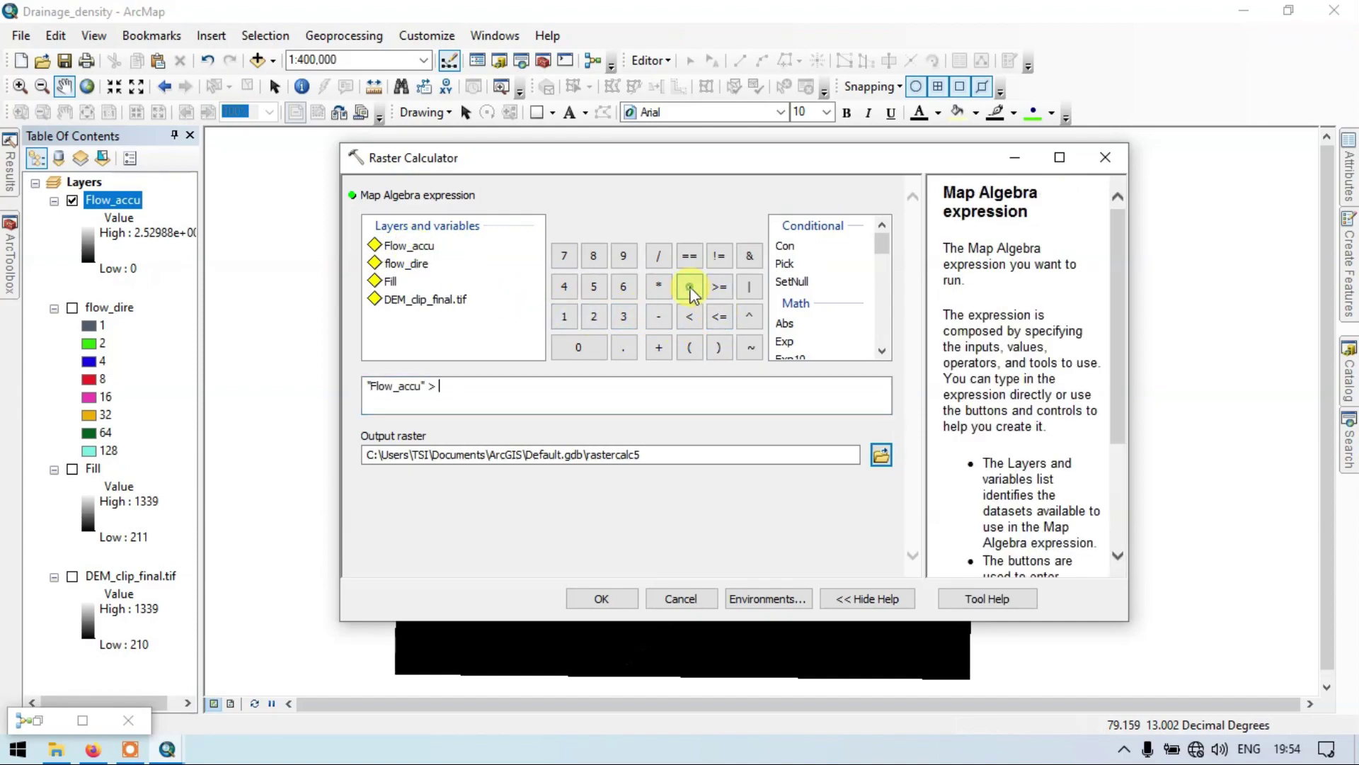
pyautogui.click(564, 316)
pyautogui.click(584, 346)
pyautogui.click(583, 347)
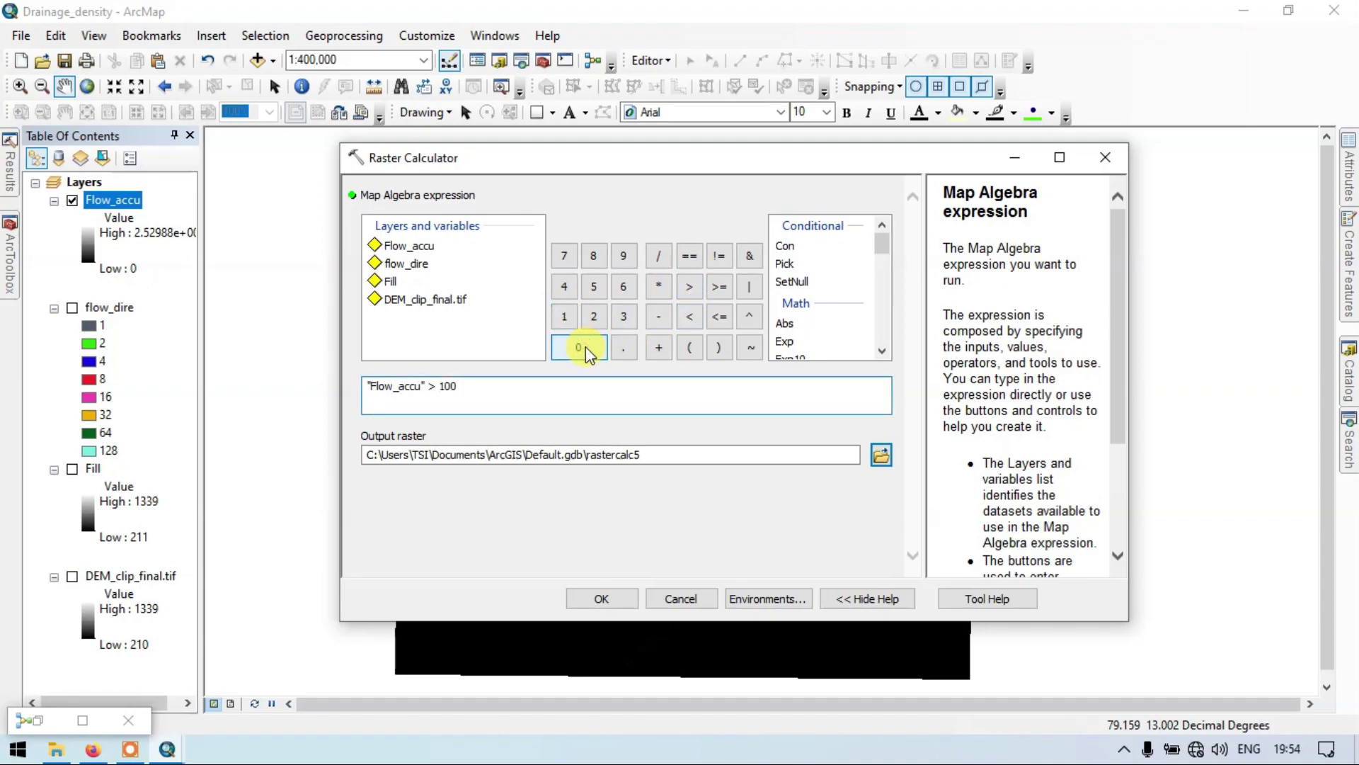
pyautogui.click(584, 347)
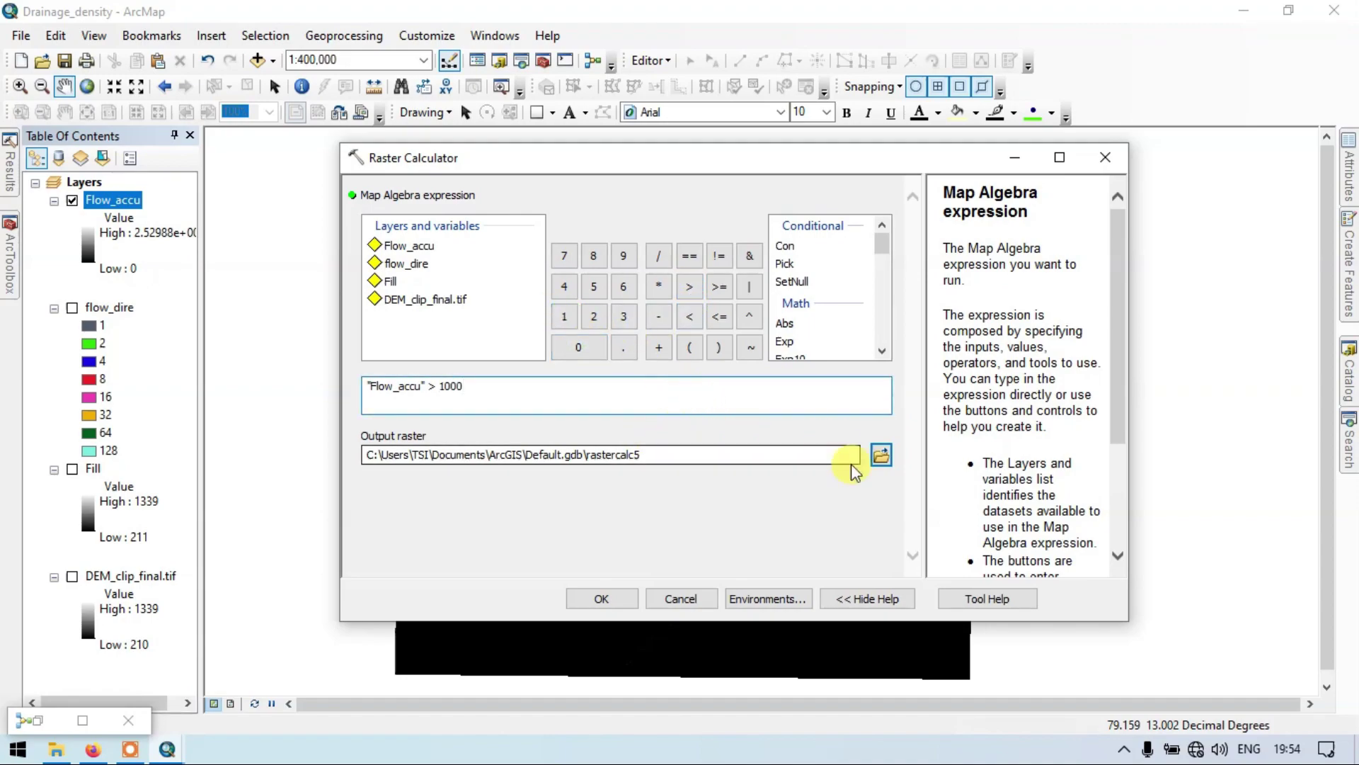
# Save the output as rascal_1000 in the scarp folder and run the calculation.
pyautogui.click(879, 456)
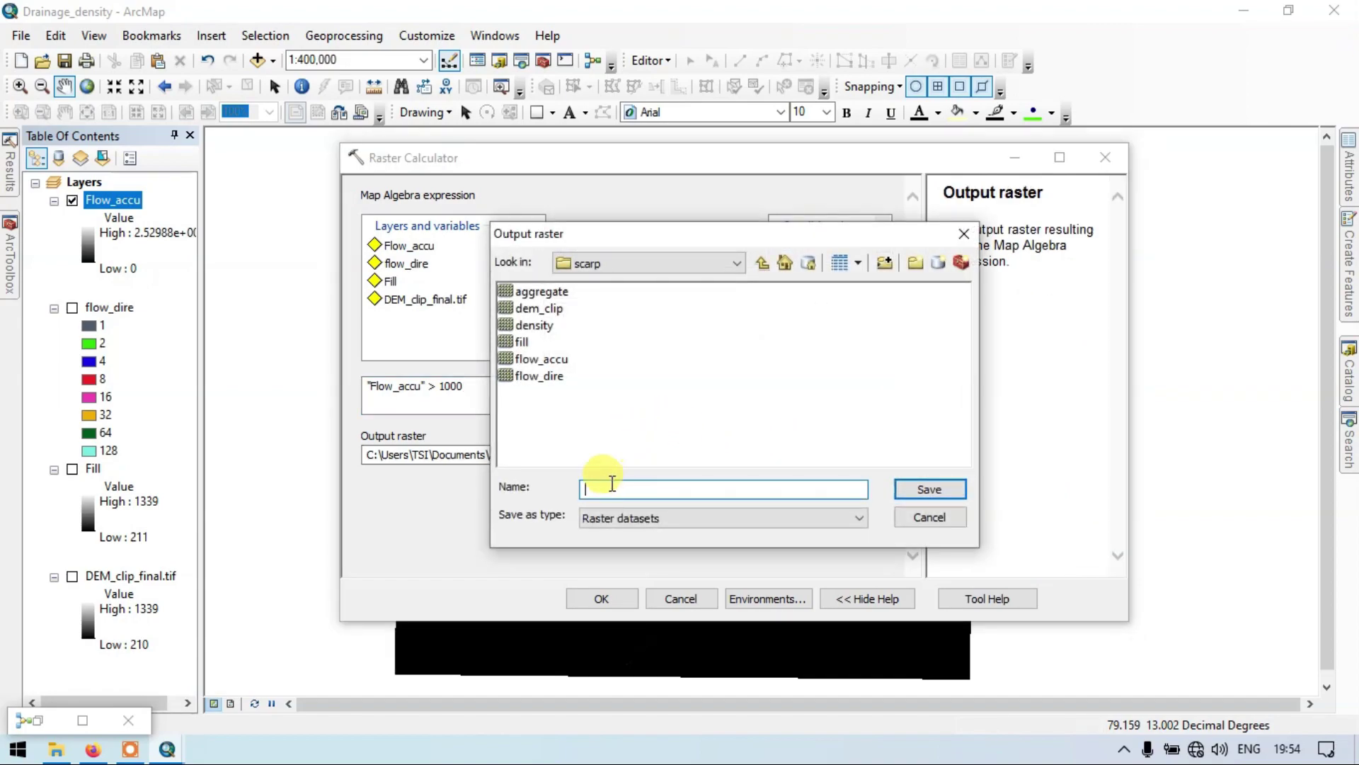
pyautogui.click(609, 483)
pyautogui.write('rascal_1000')
pyautogui.click(949, 487)
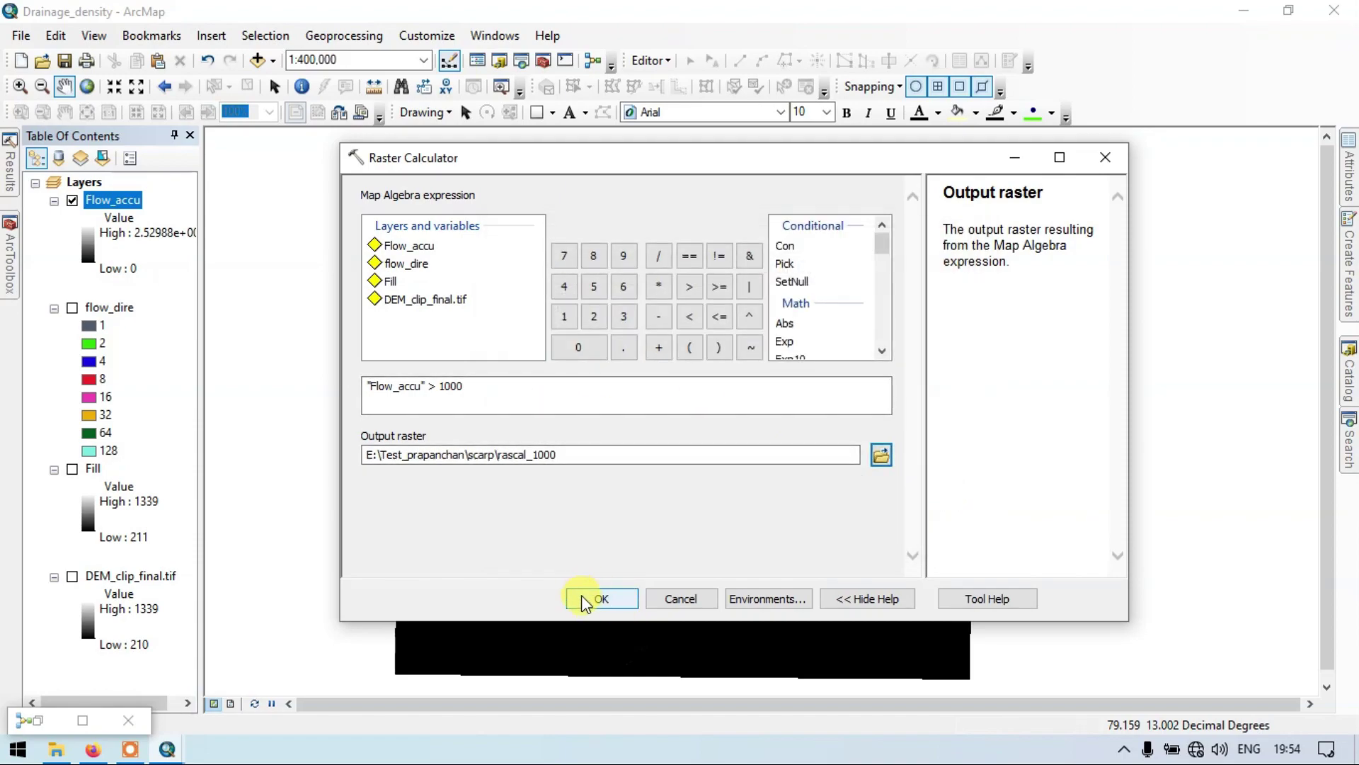
pyautogui.click(599, 599)
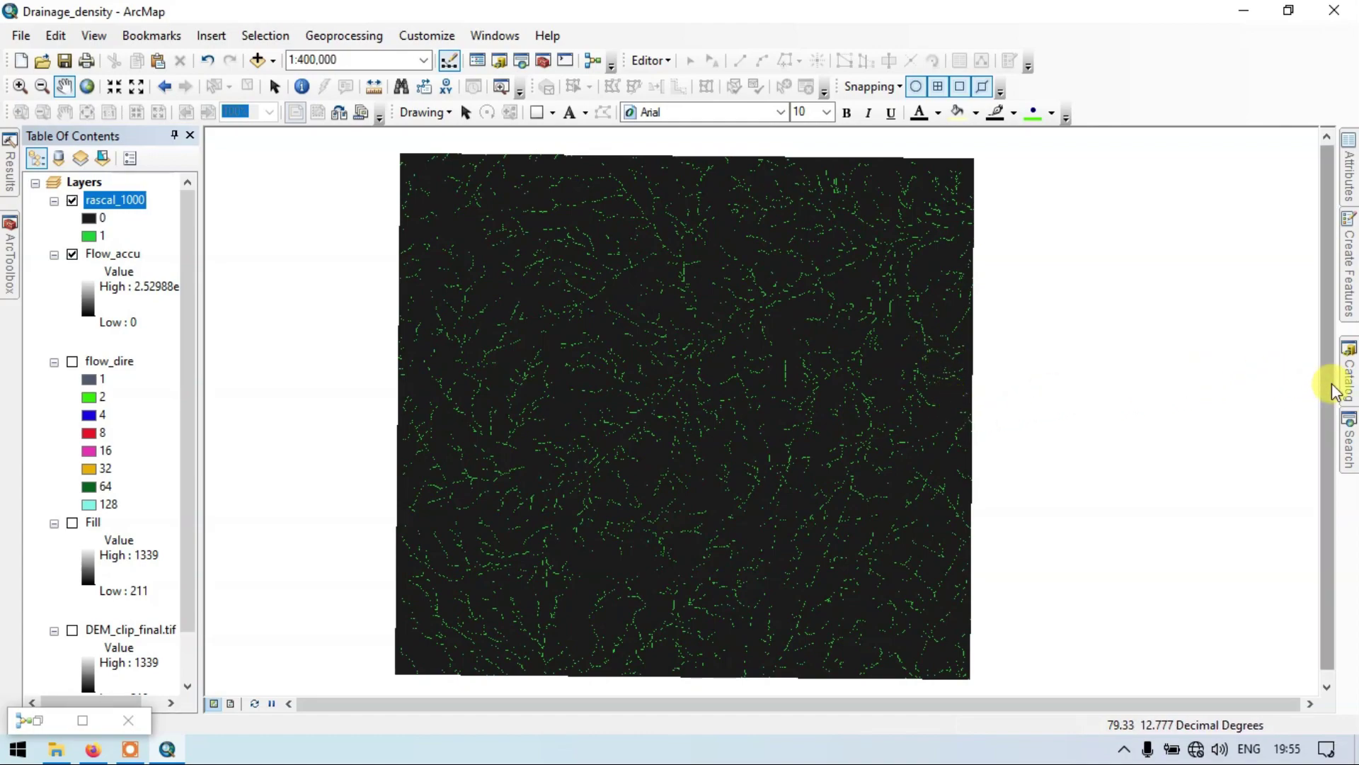
# Search for 'to polyline' and open the Raster to Polyline (Conversion) tool.
pyautogui.moveTo(1352, 453)
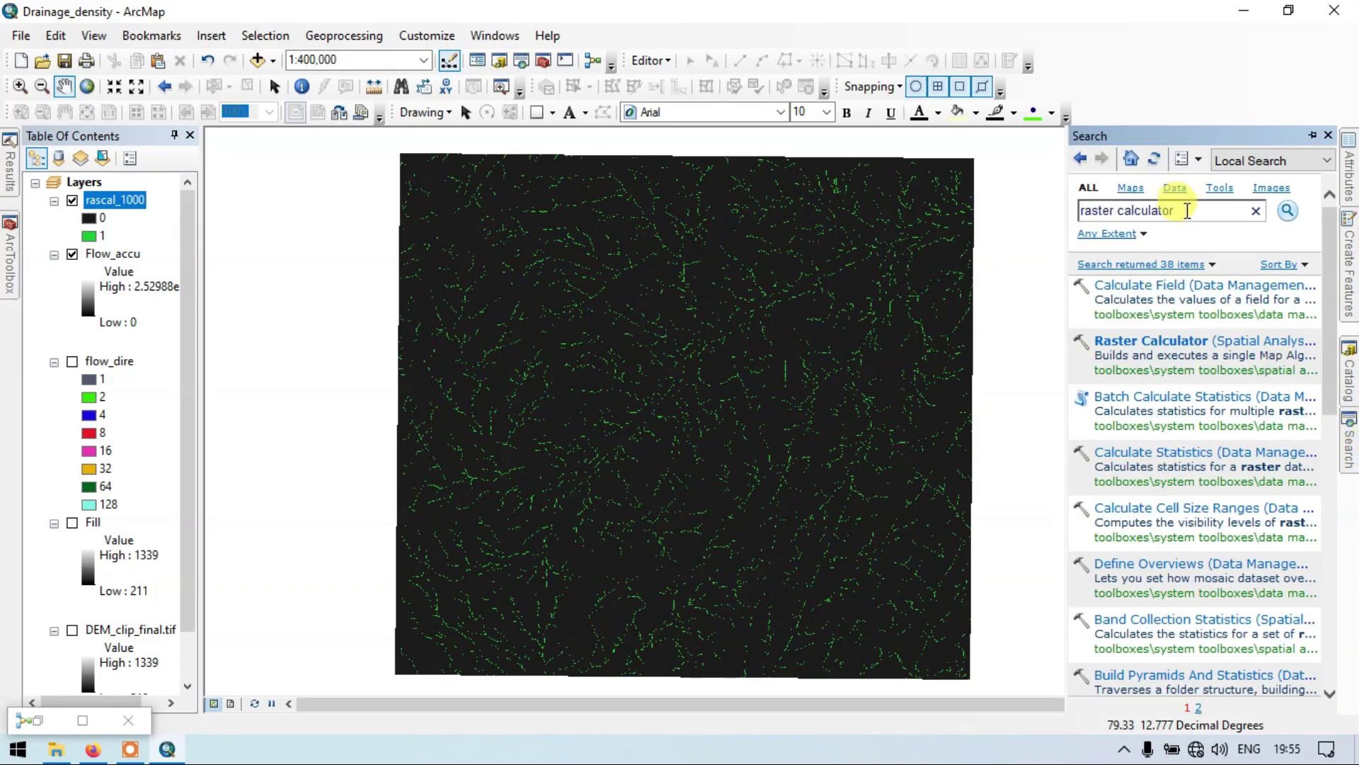
pyautogui.moveTo(1189, 210); pyautogui.dragTo(1114, 210)
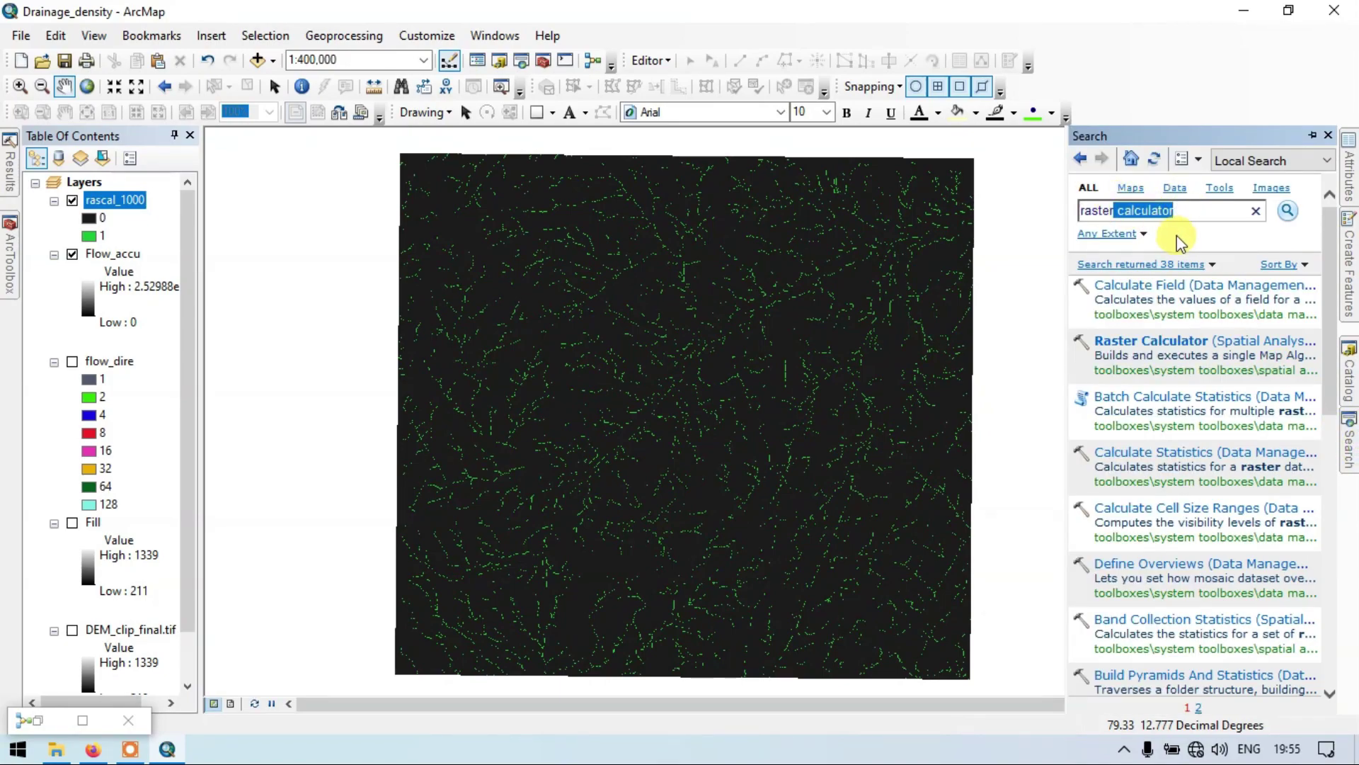
pyautogui.press('BackSpace')
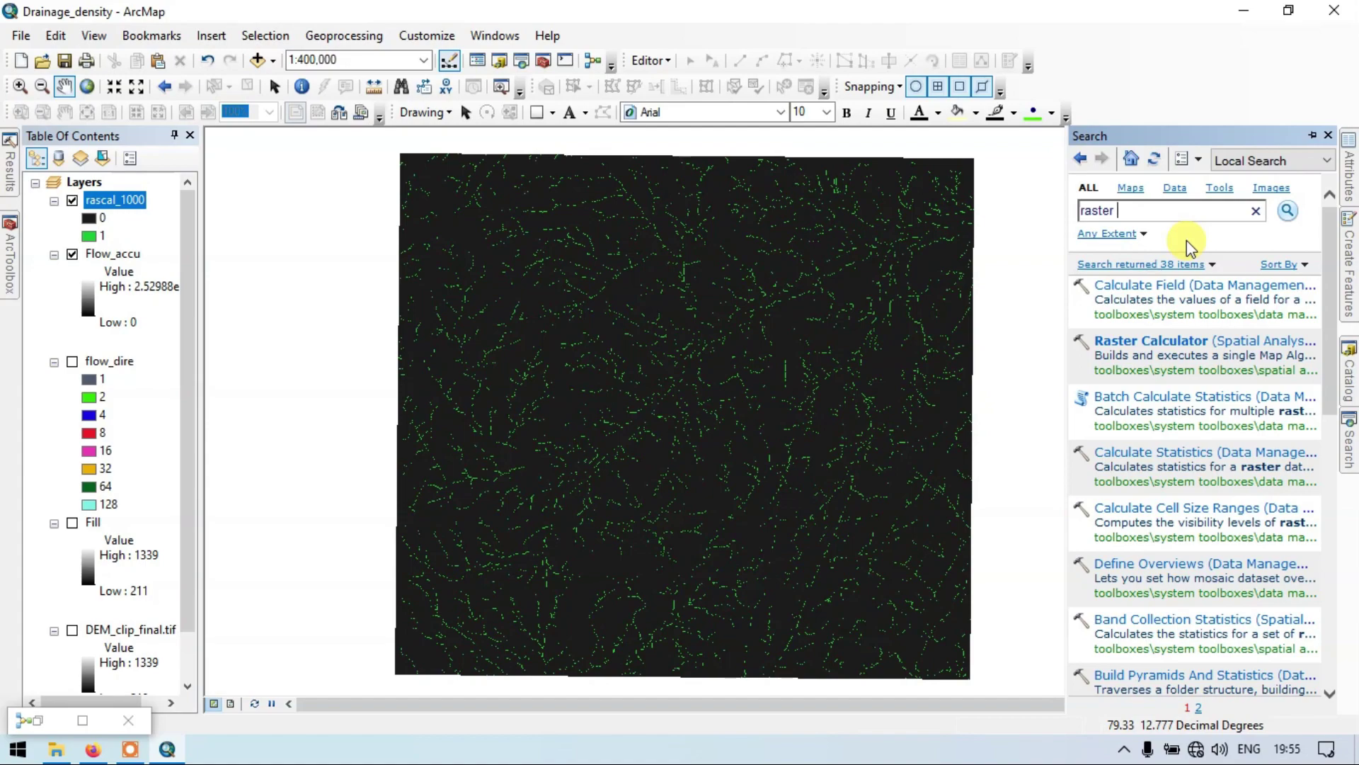
pyautogui.write('to polyline')
pyautogui.click(1283, 216)
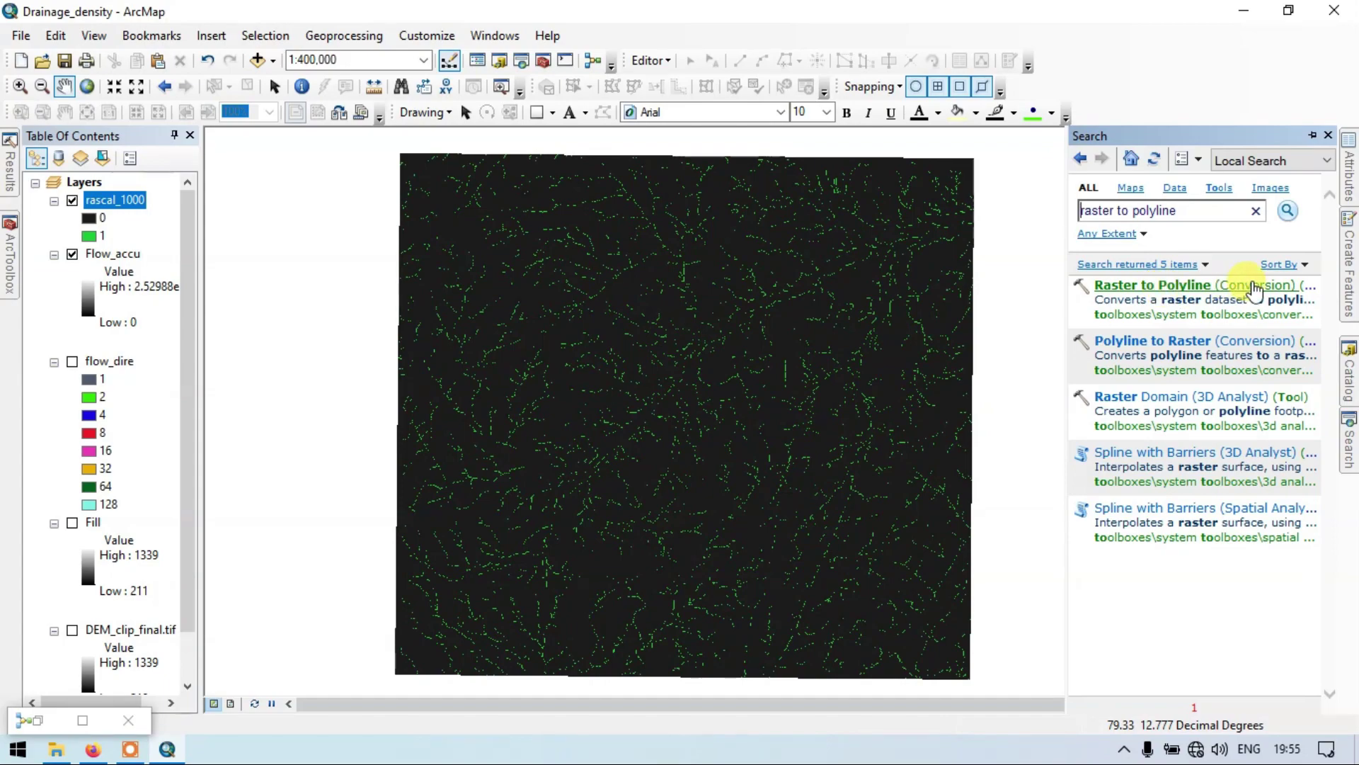
pyautogui.click(1196, 287)
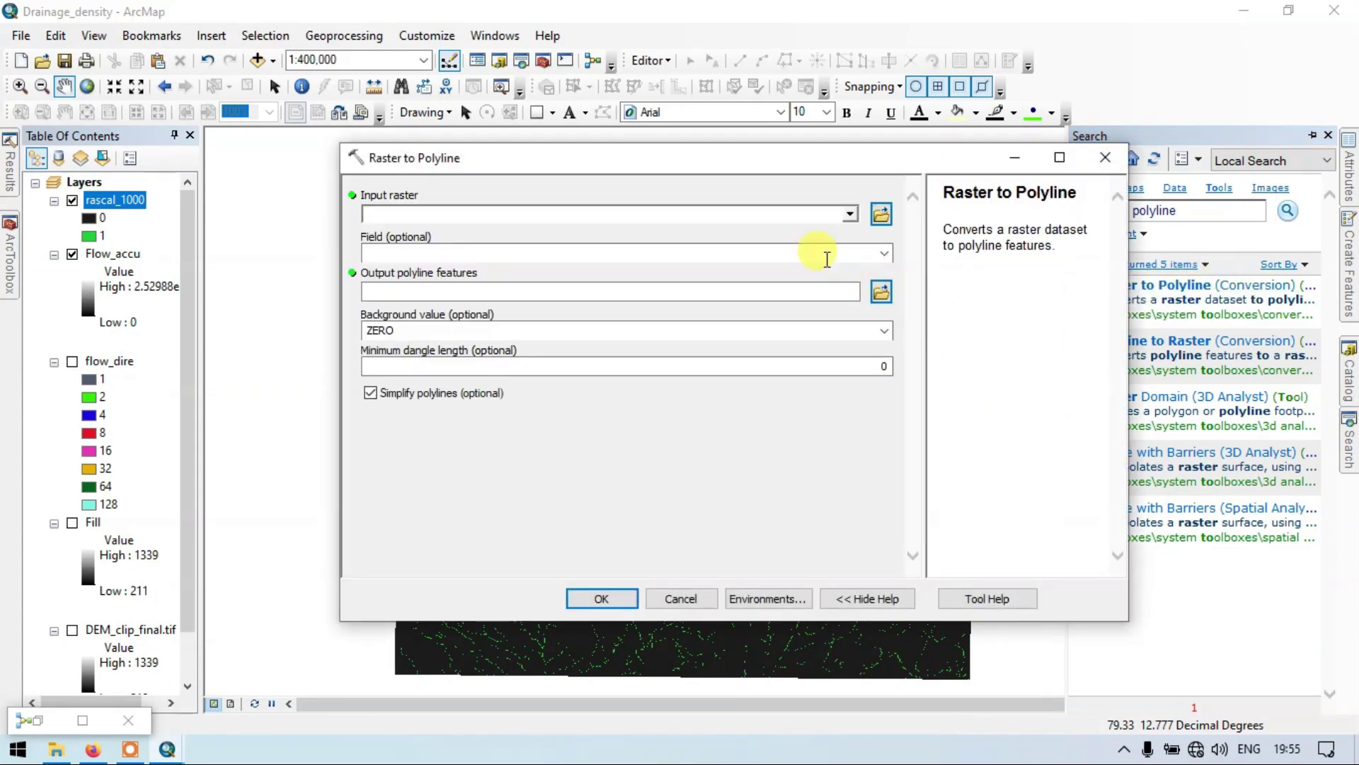
# Set input raster rascal_1000, field VALUE, and output stream_lines.shp in scarp.
pyautogui.click(850, 214)
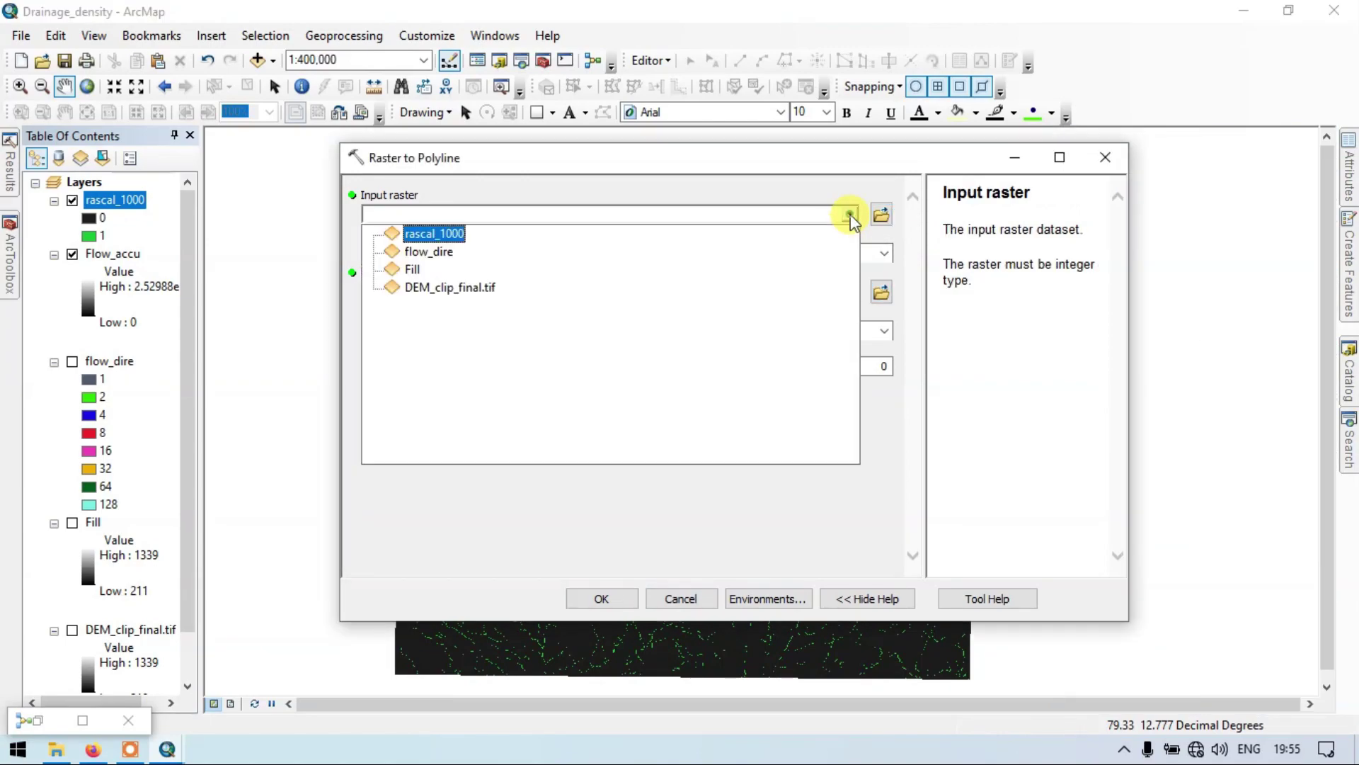
pyautogui.click(458, 235)
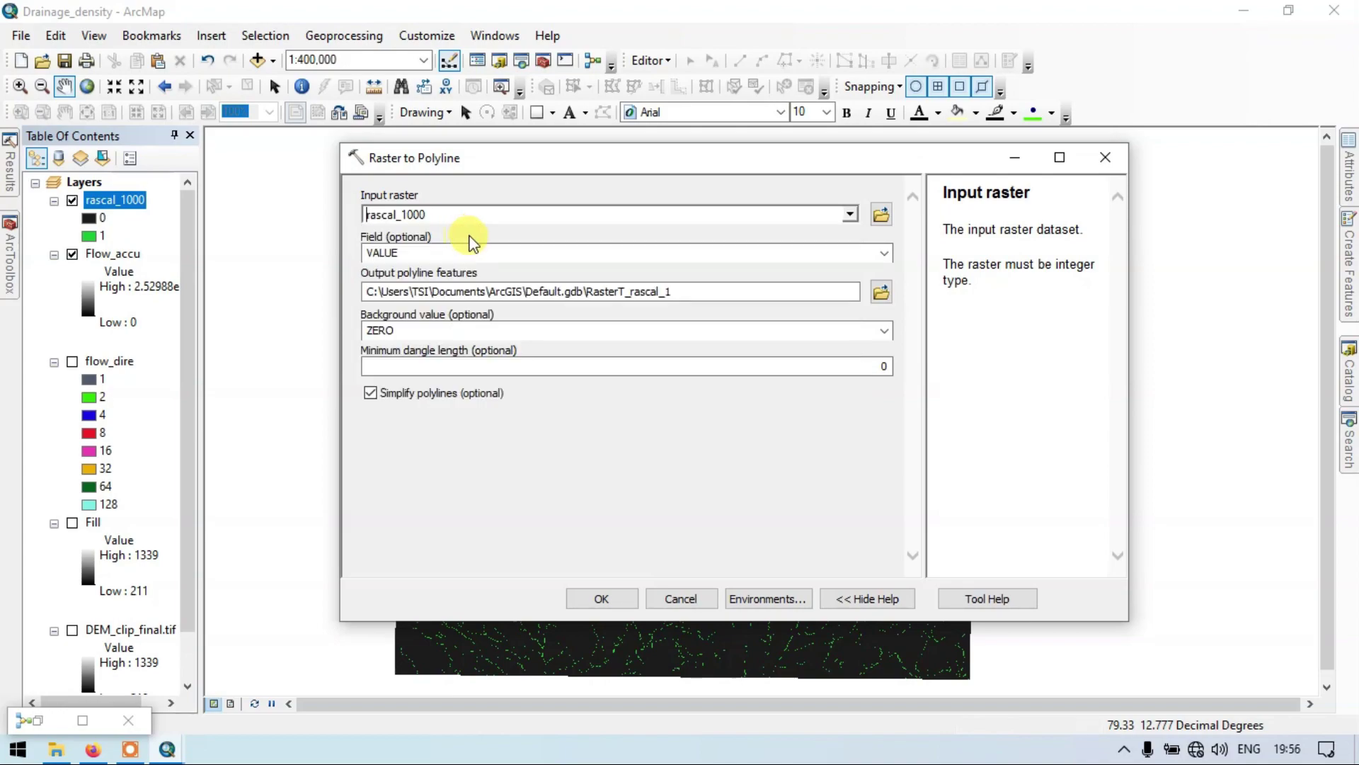
pyautogui.click(877, 260)
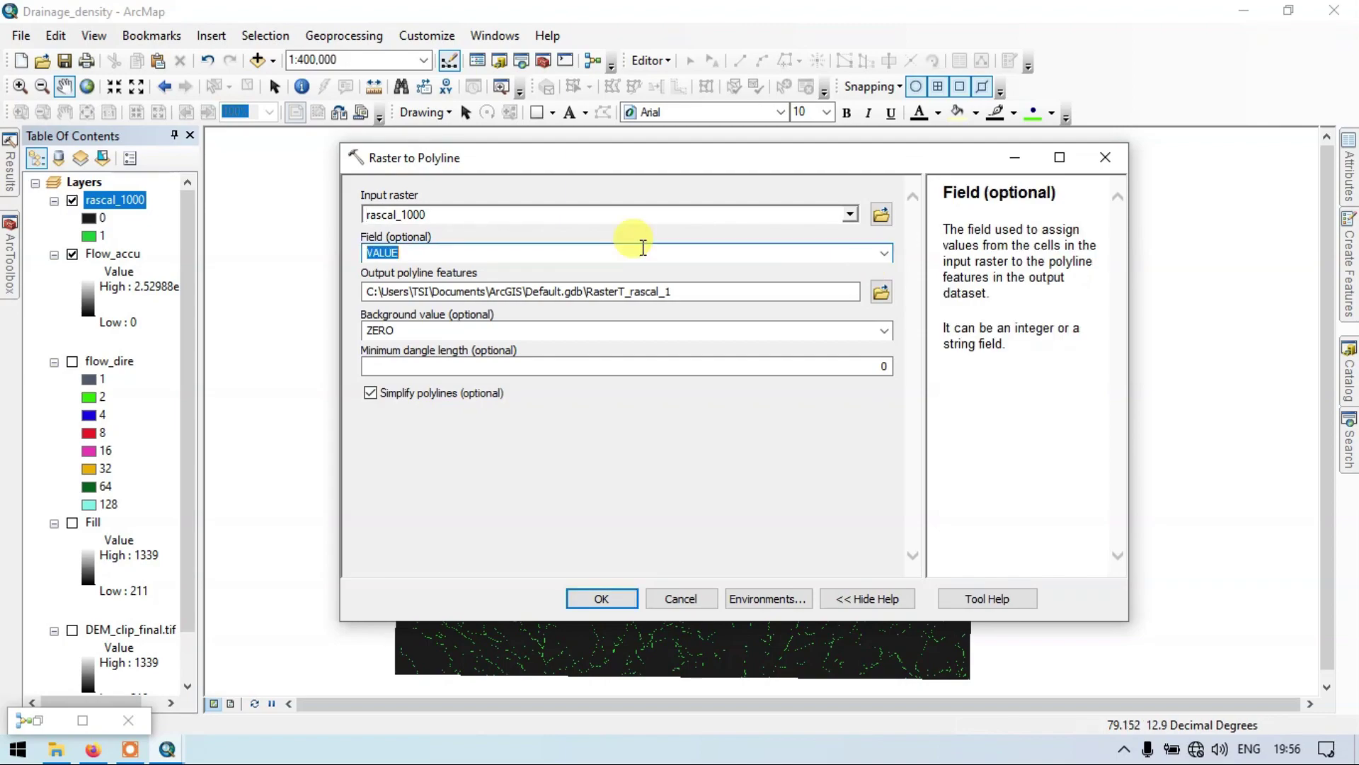
pyautogui.click(411, 251)
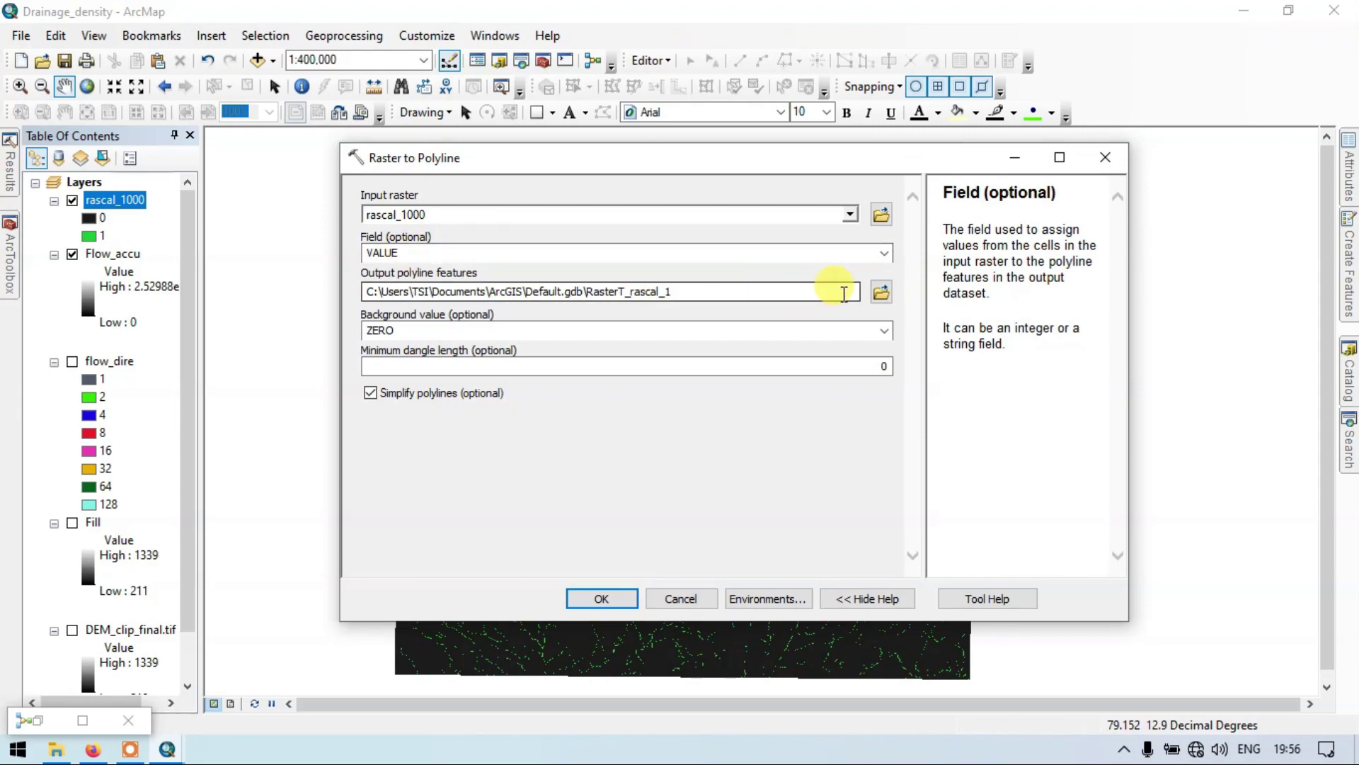
pyautogui.click(881, 292)
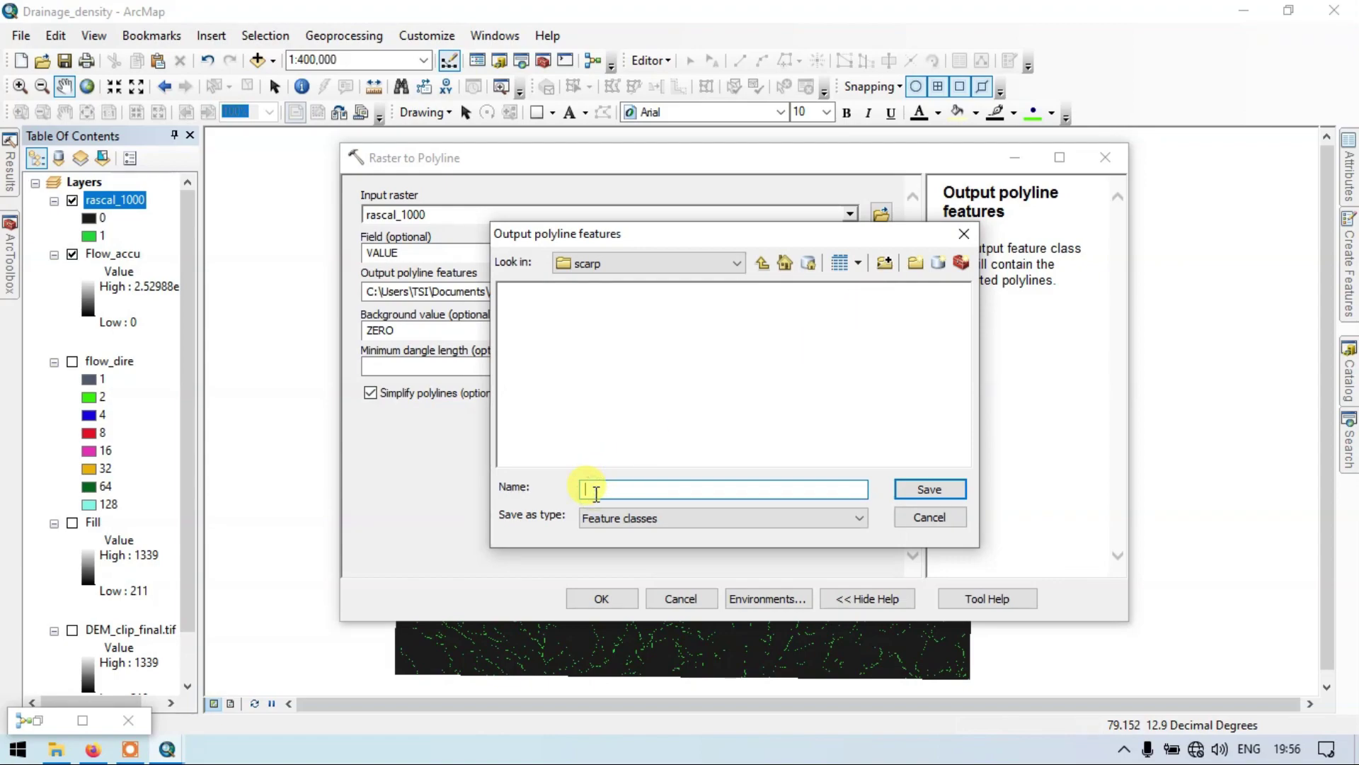
pyautogui.write('stream_lines')
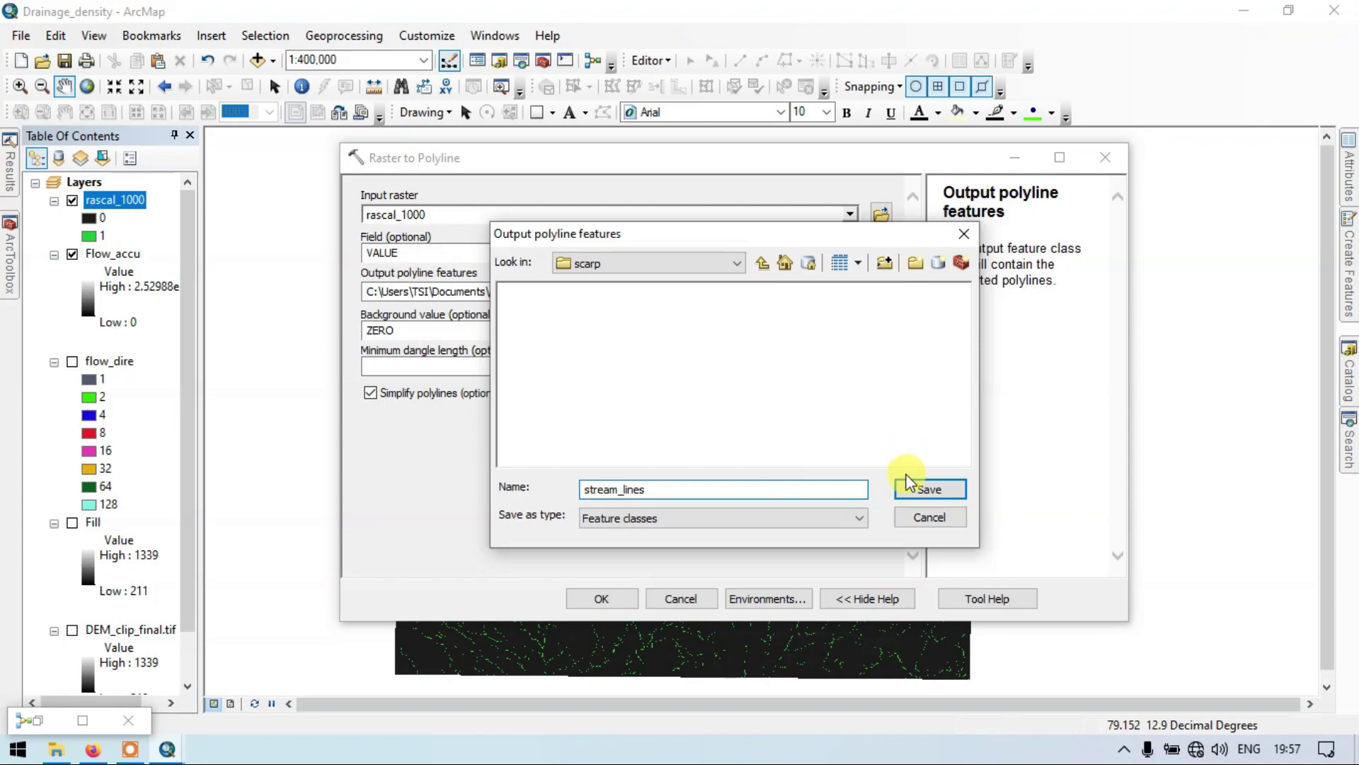
pyautogui.click(921, 489)
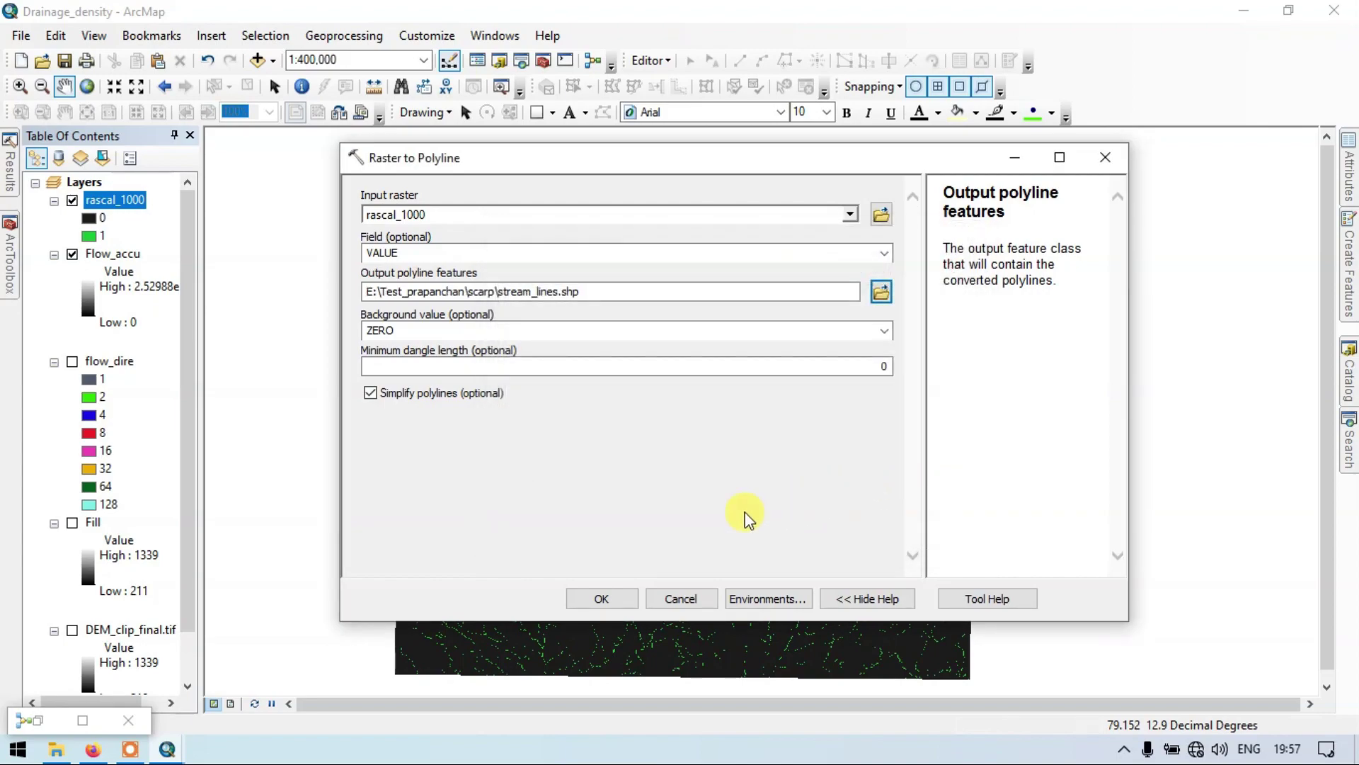
pyautogui.click(596, 603)
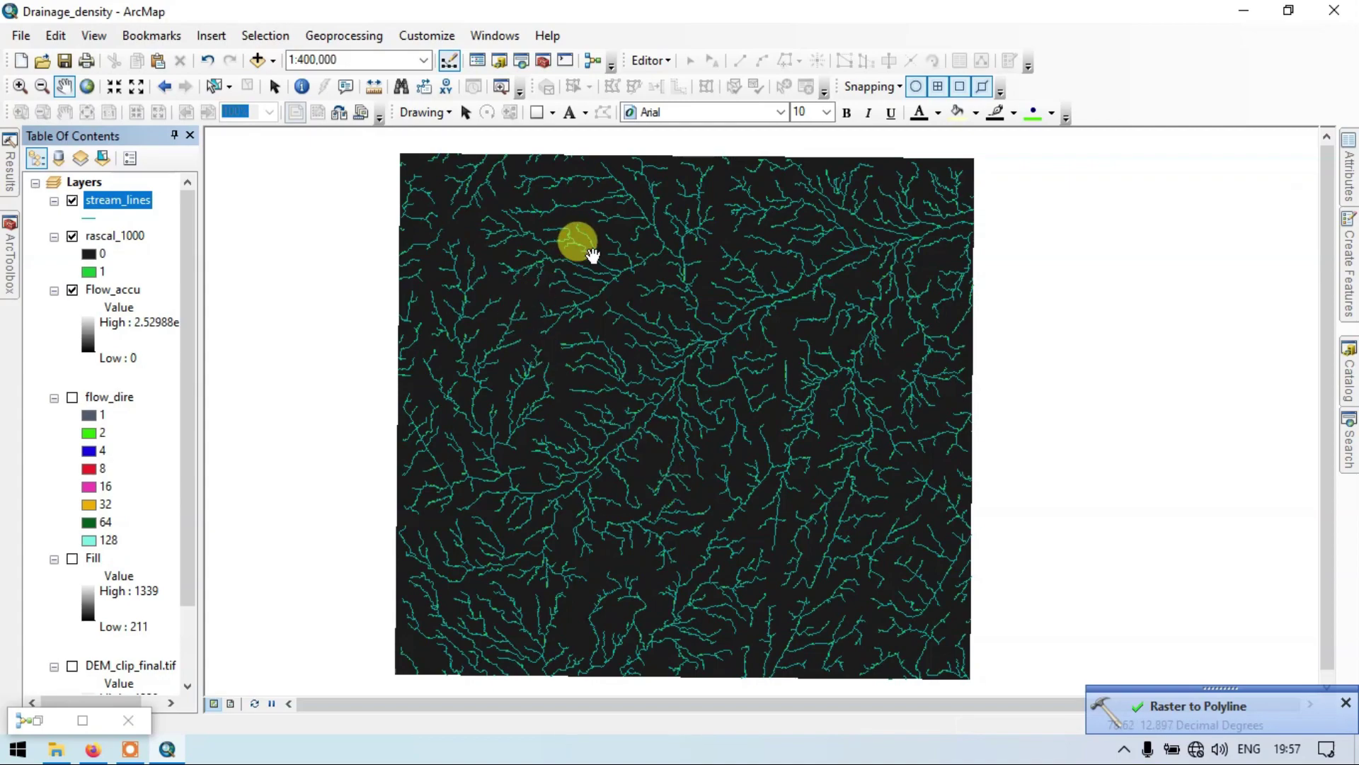
pyautogui.click(73, 237)
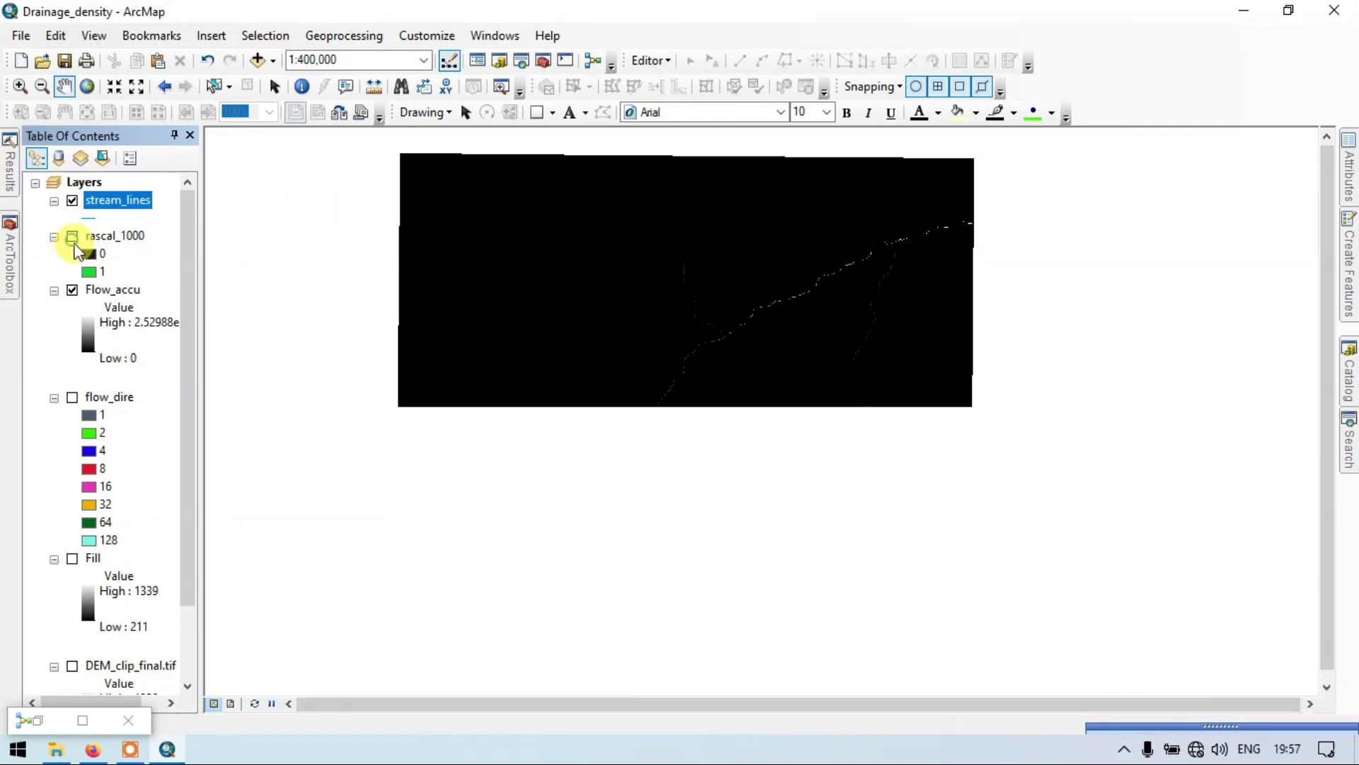
pyautogui.click(72, 291)
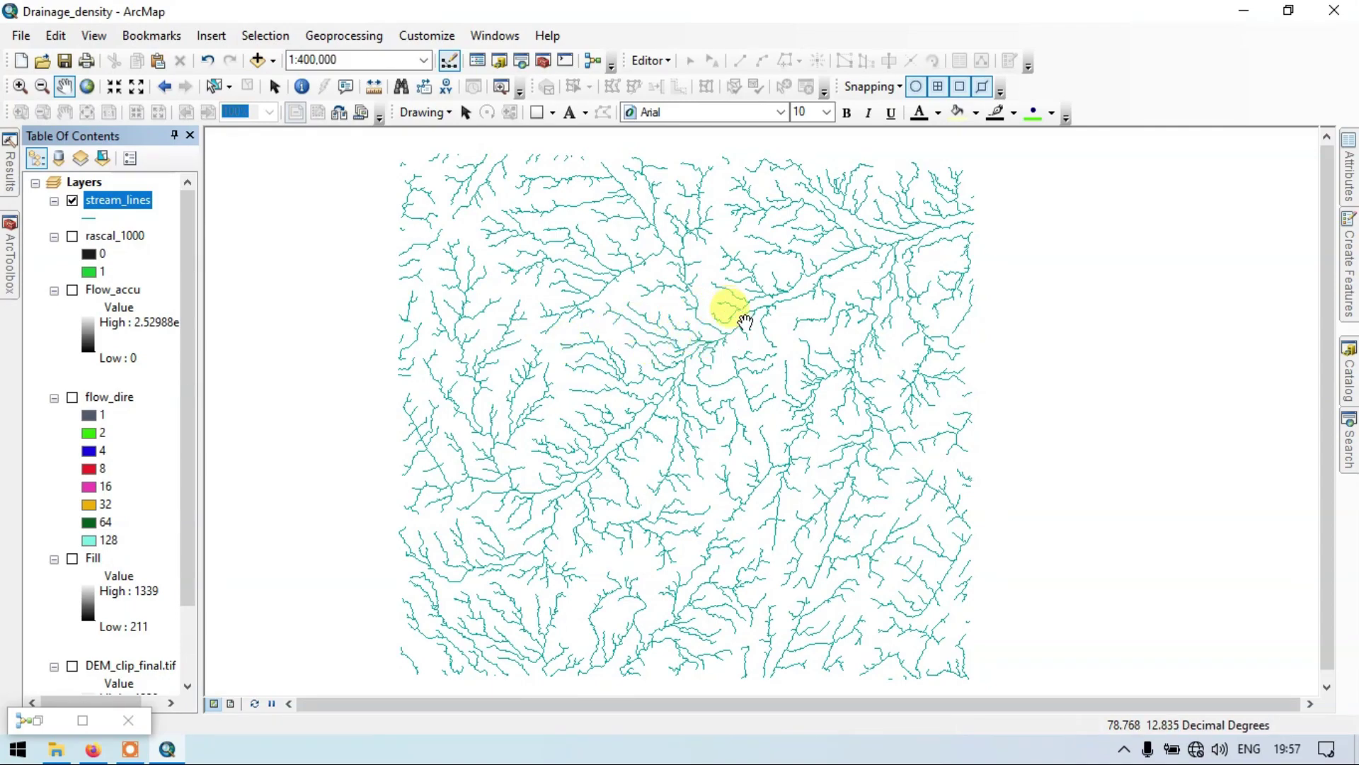
pyautogui.scroll(1, 747, 324)
pyautogui.scroll(-1, 750, 327)
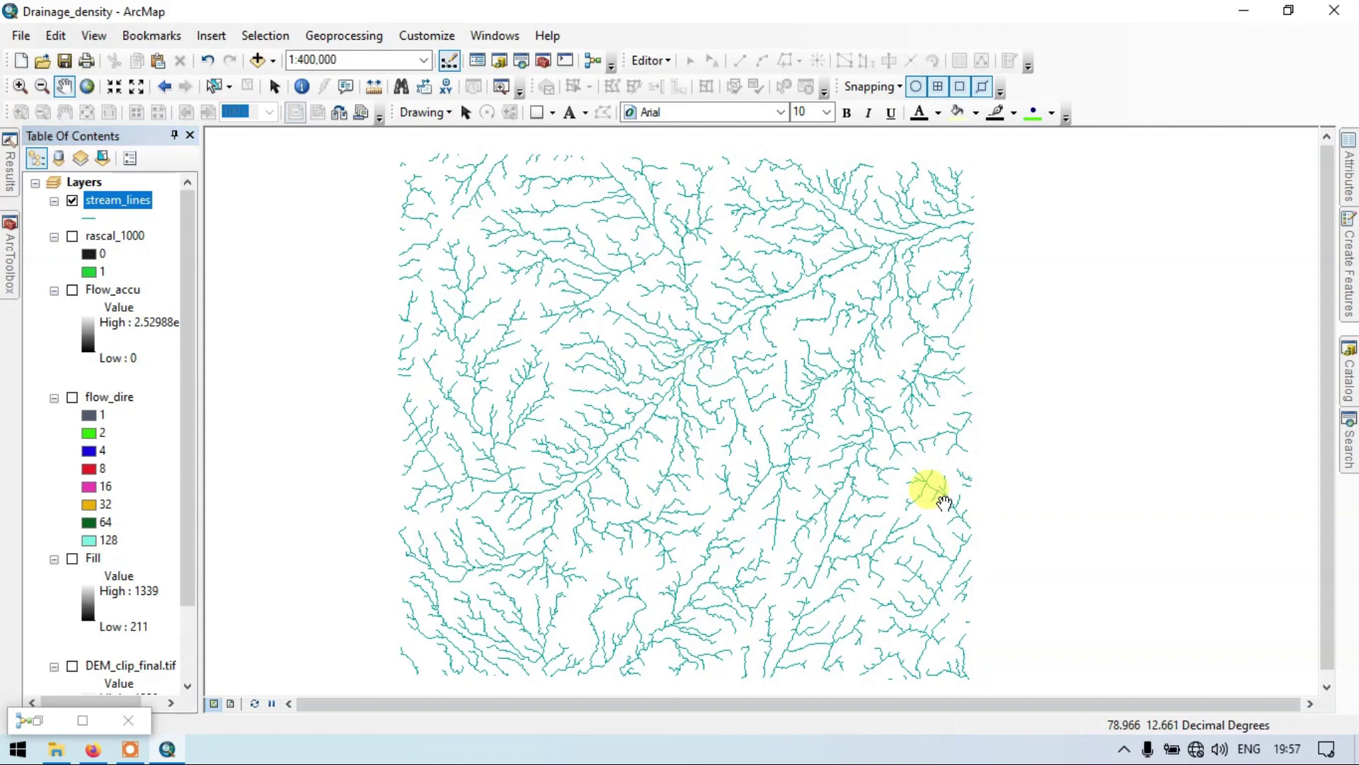
# Search for 'Line density' and open the Line Density (Spatial Analyst) tool.
pyautogui.click(1347, 433)
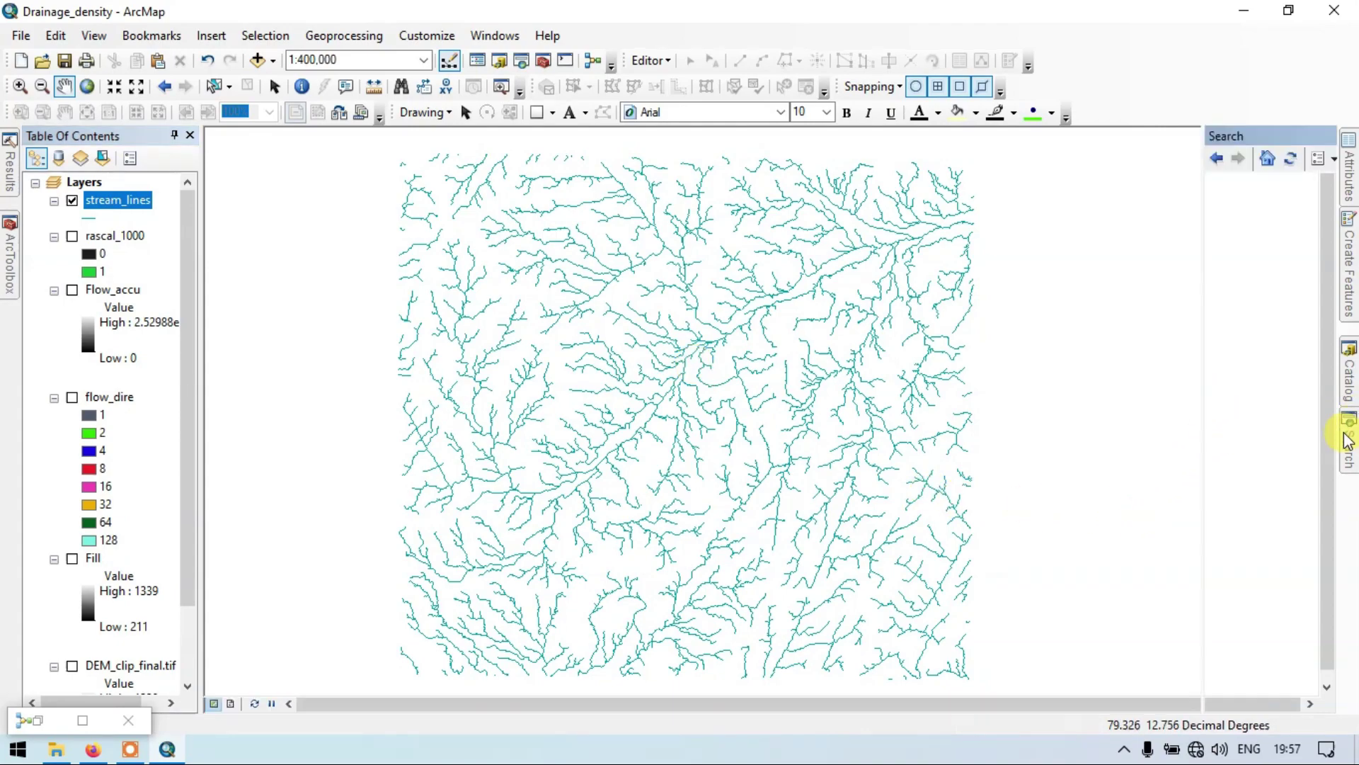
pyautogui.moveTo(1175, 211); pyautogui.dragTo(1031, 219)
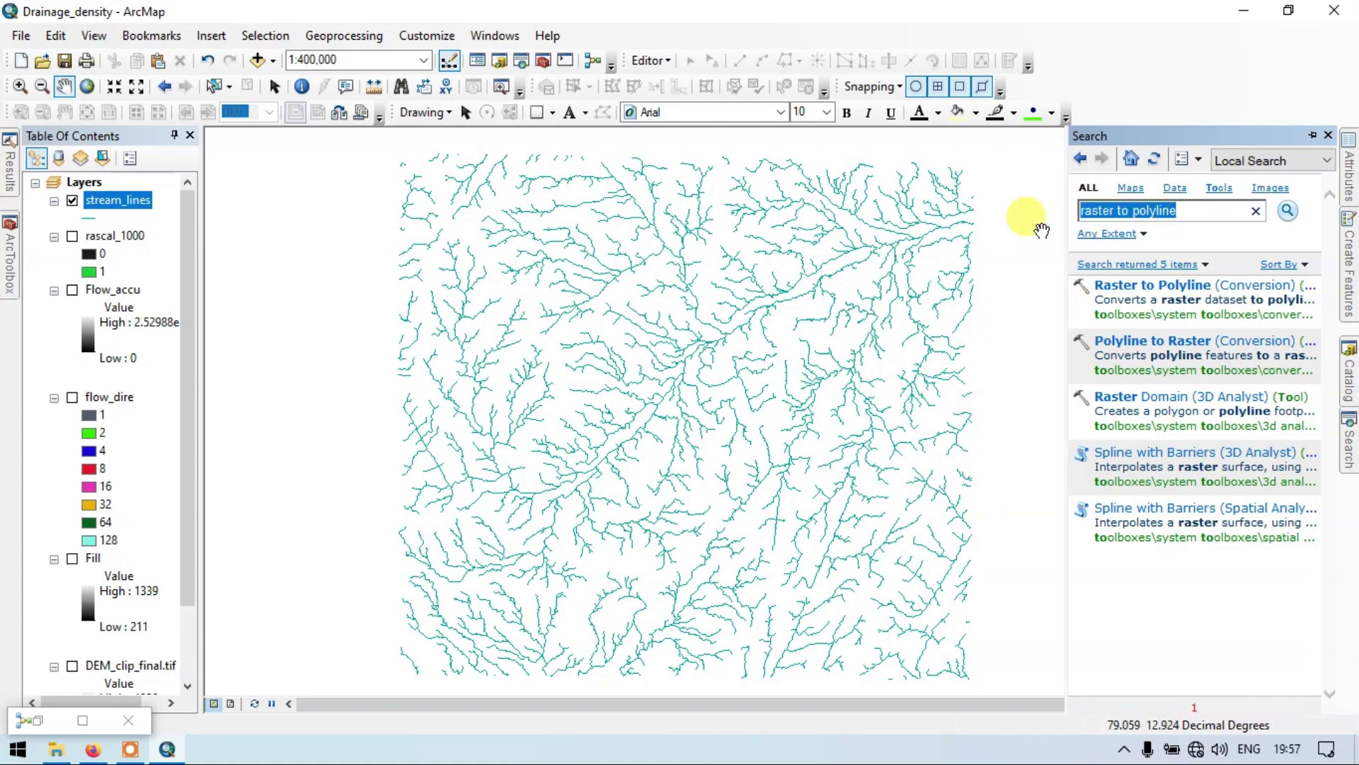
pyautogui.press('BackSpace')
pyautogui.write('Line density')
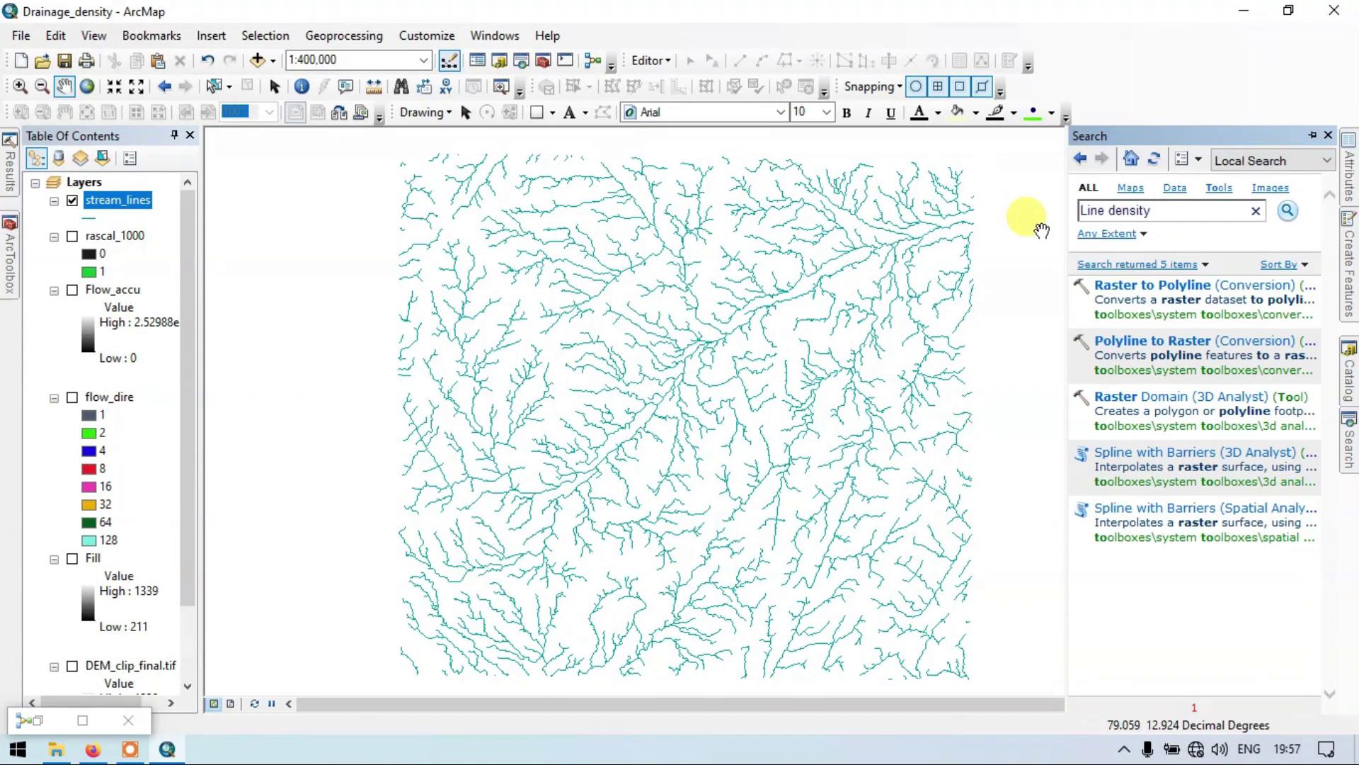
pyautogui.click(1288, 211)
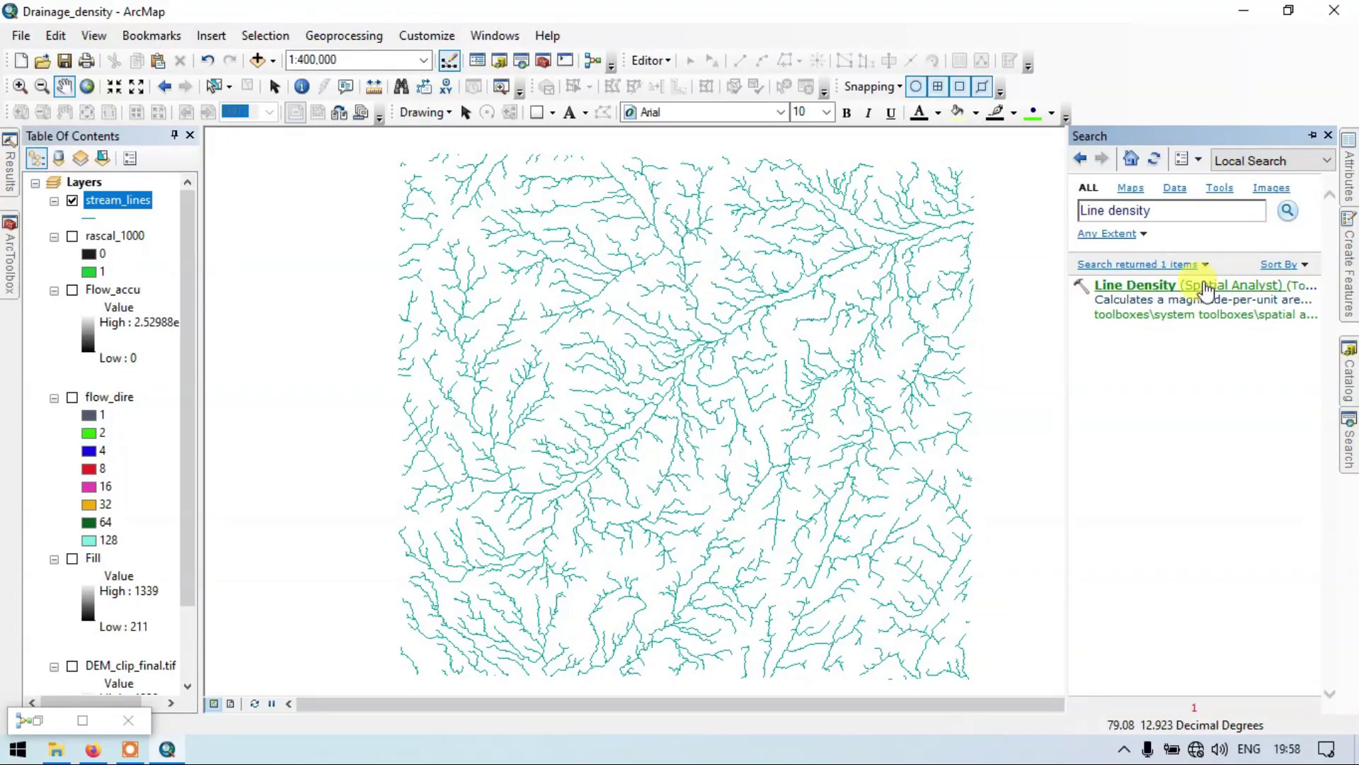
pyautogui.click(1205, 286)
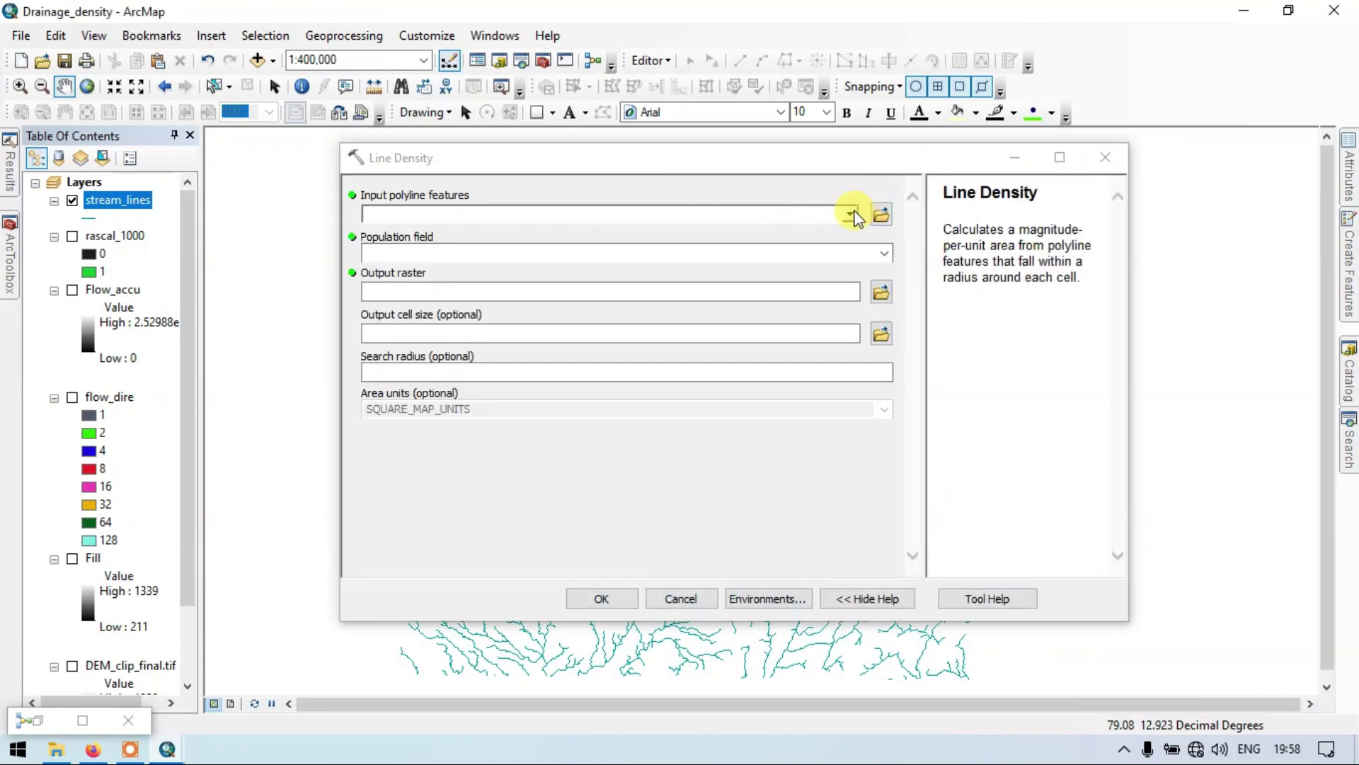
# Run Line Density on stream_lines with Population NONE, outputting scarp\drainage_den.
pyautogui.click(852, 214)
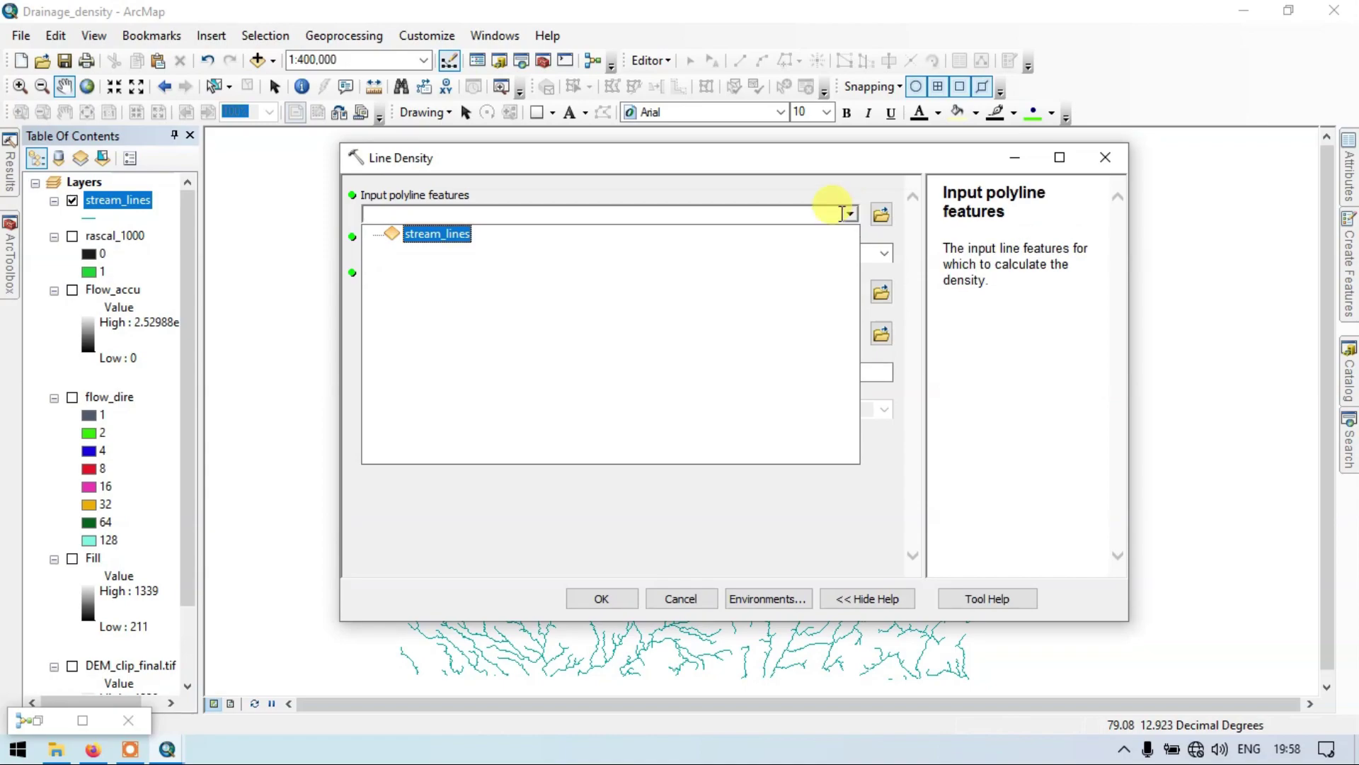
pyautogui.click(437, 233)
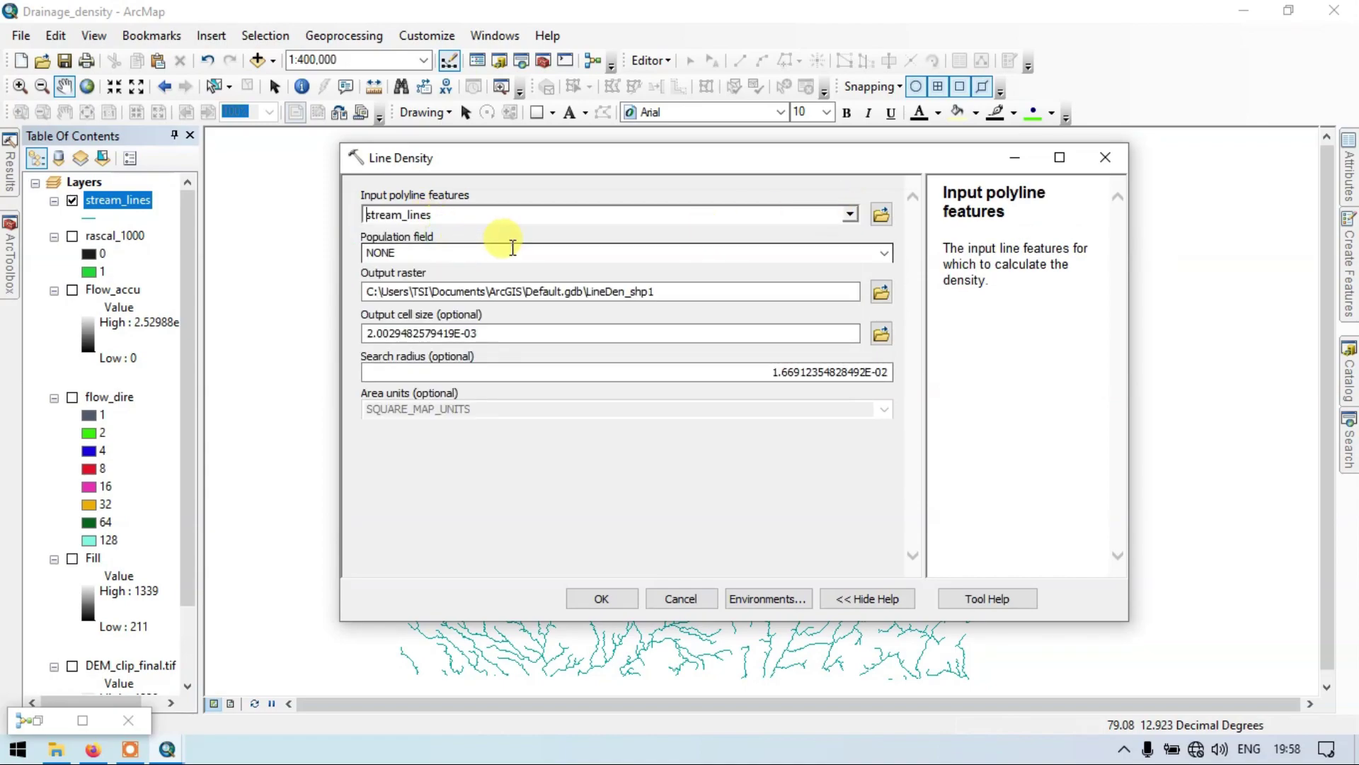
pyautogui.click(639, 251)
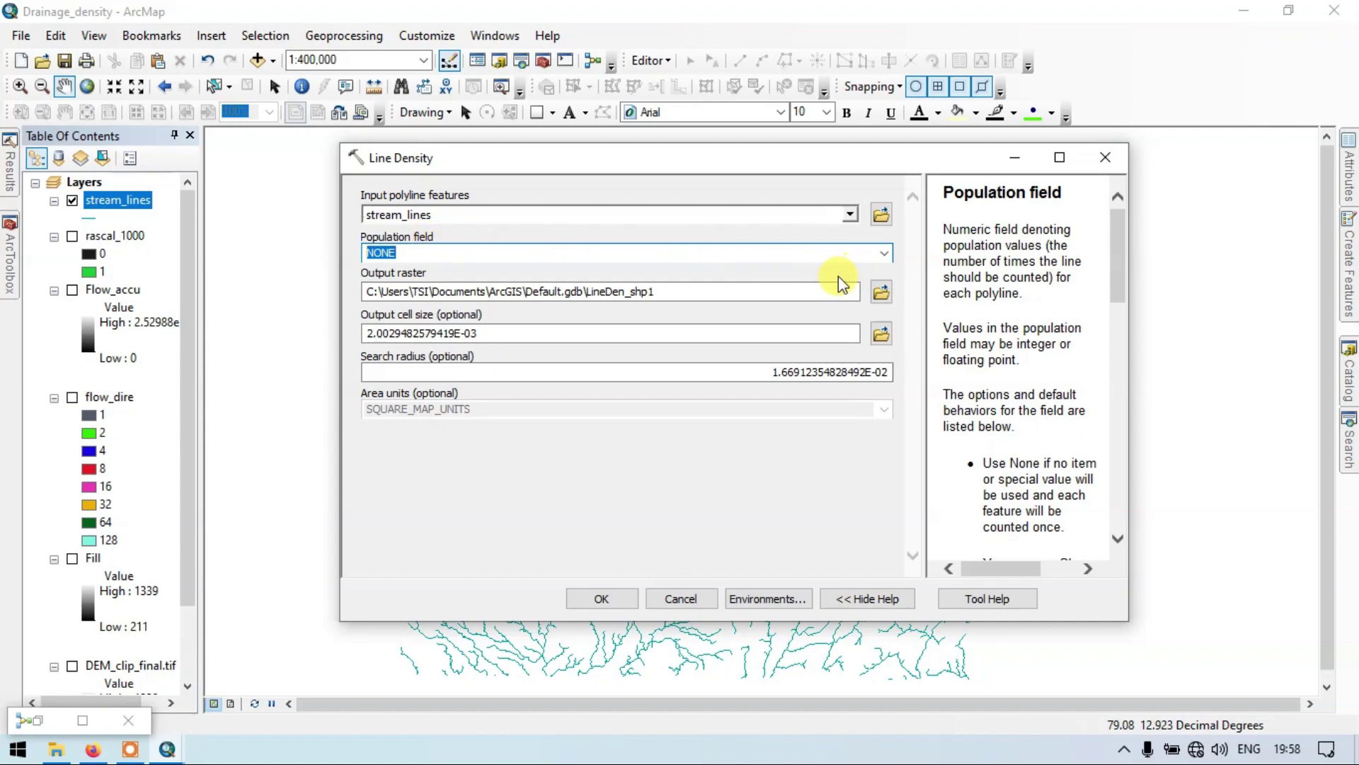
pyautogui.click(882, 293)
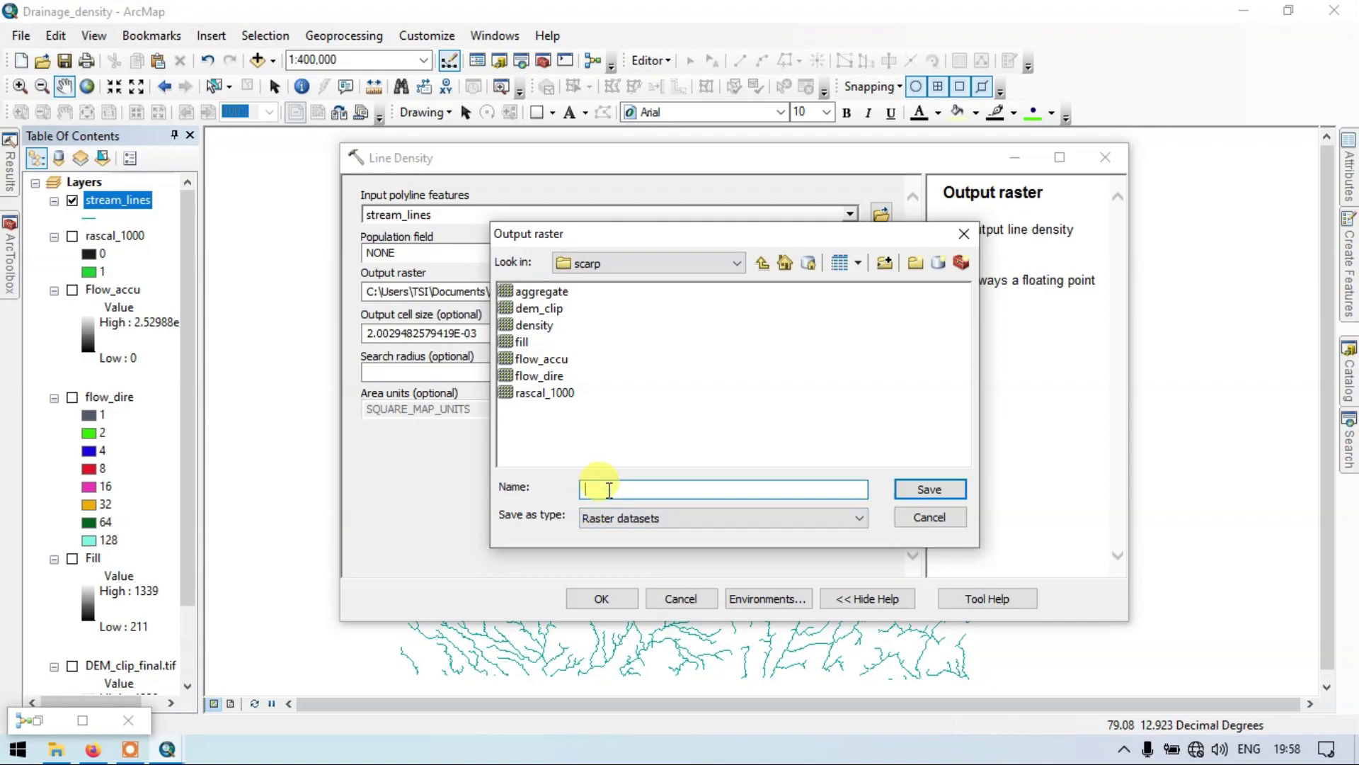
pyautogui.write('drainage_den')
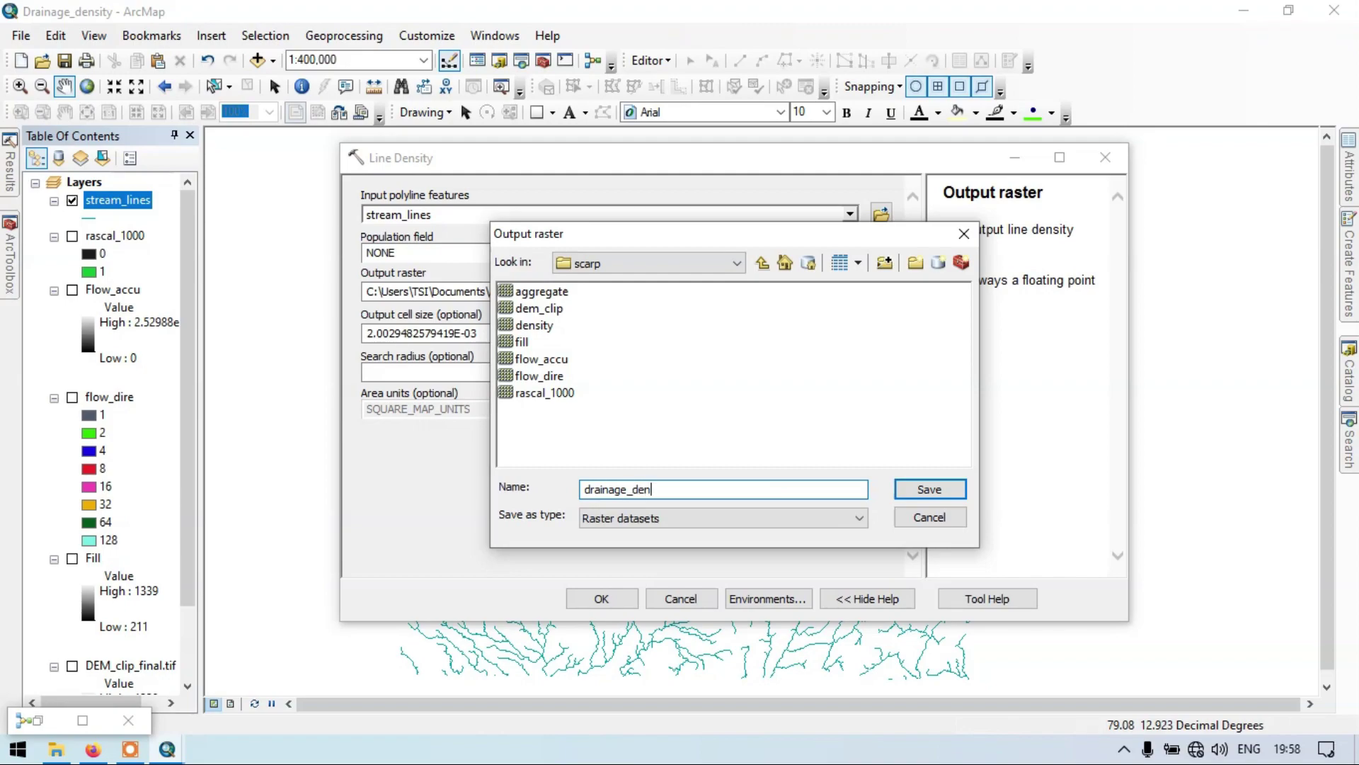
pyautogui.click(929, 496)
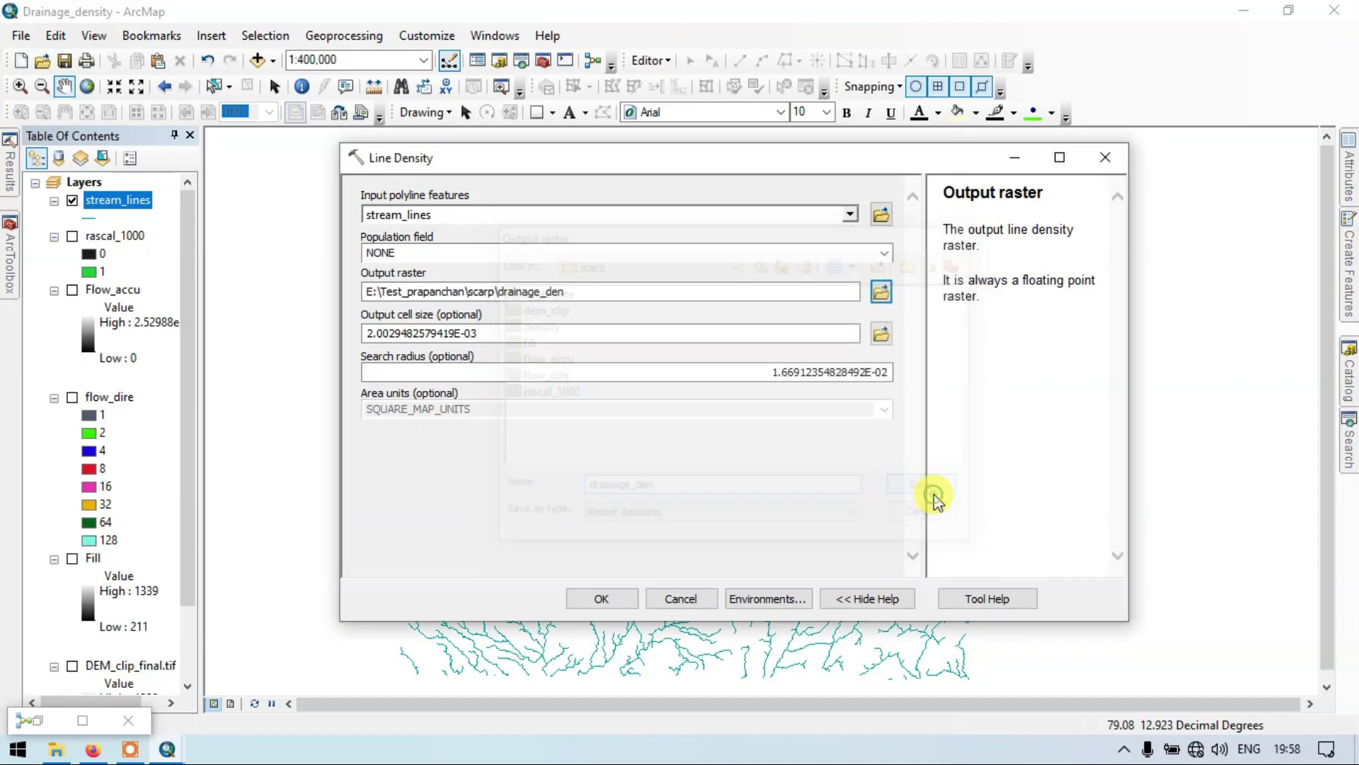
pyautogui.click(615, 598)
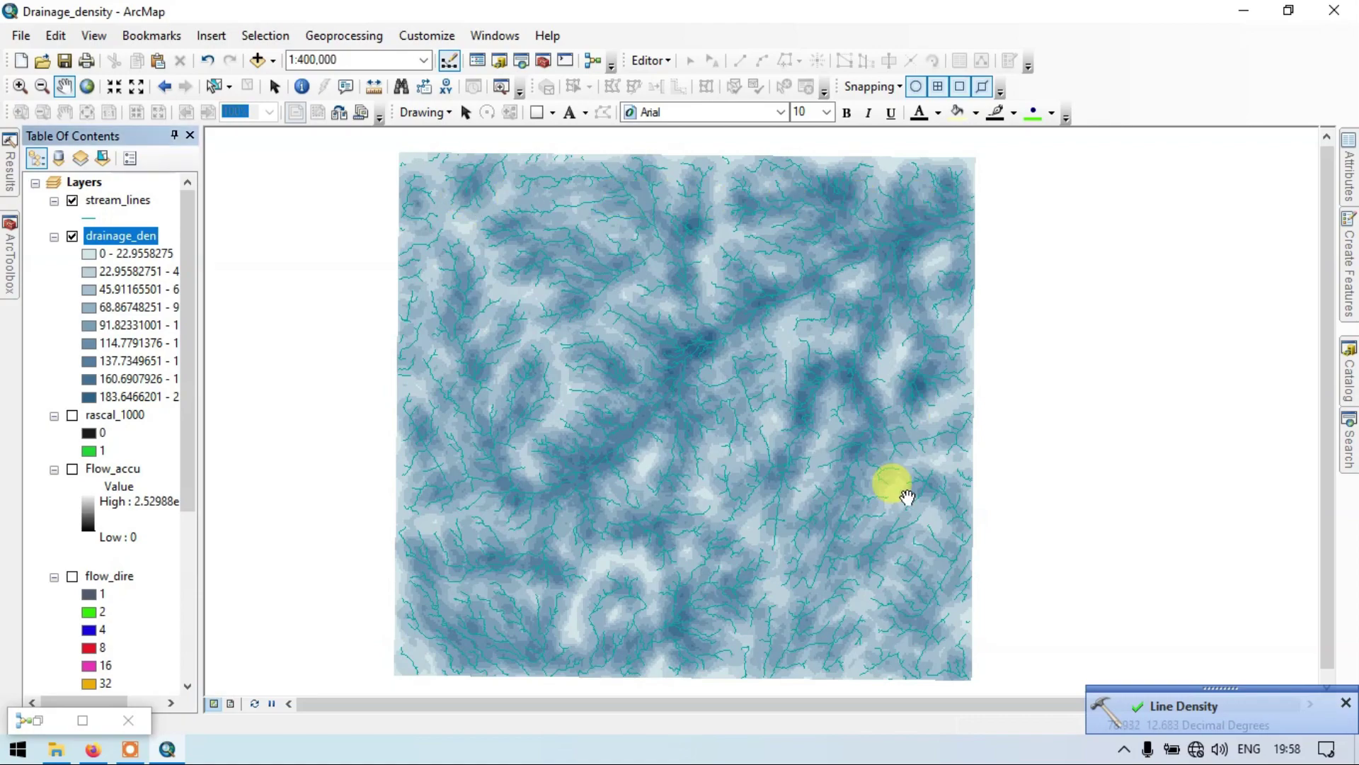
# Turn off the stream_lines layer and select the drainage_den layer.
pyautogui.click(73, 201)
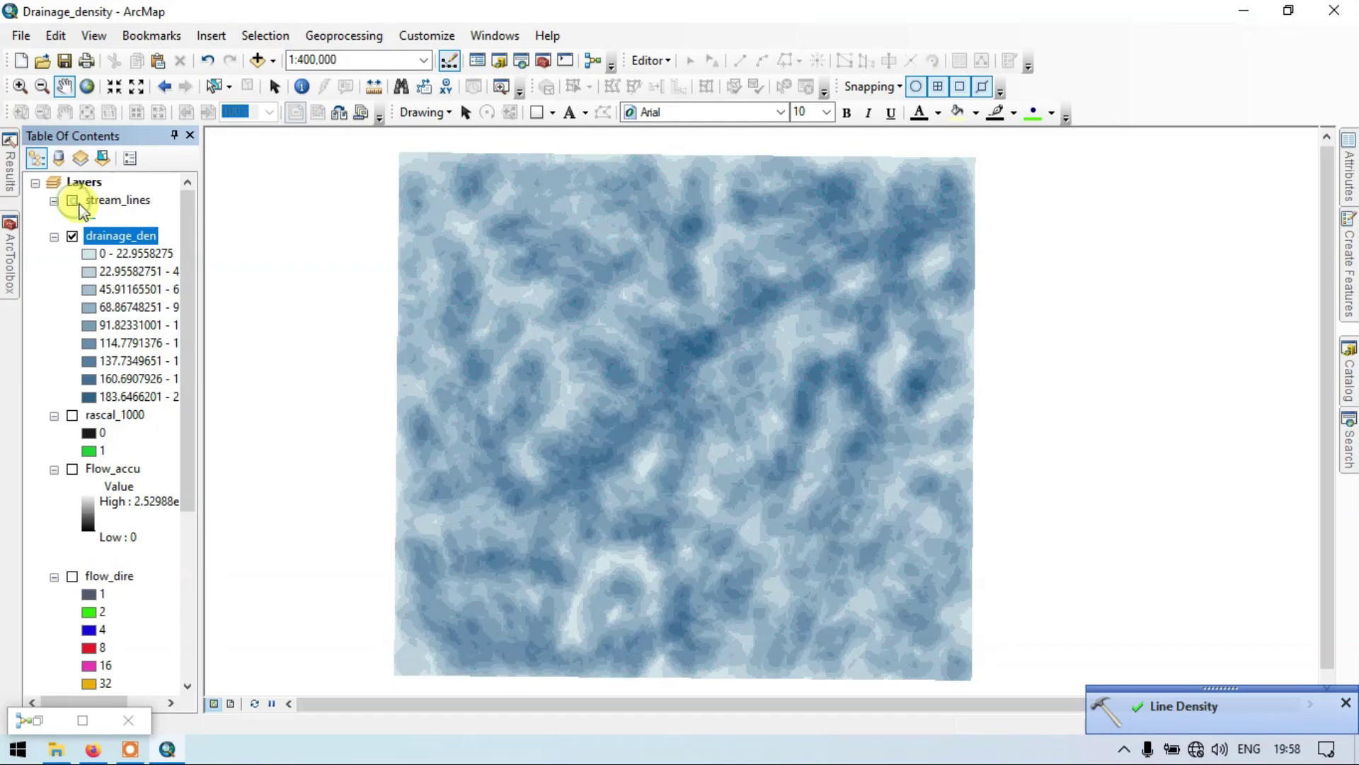
pyautogui.click(131, 239)
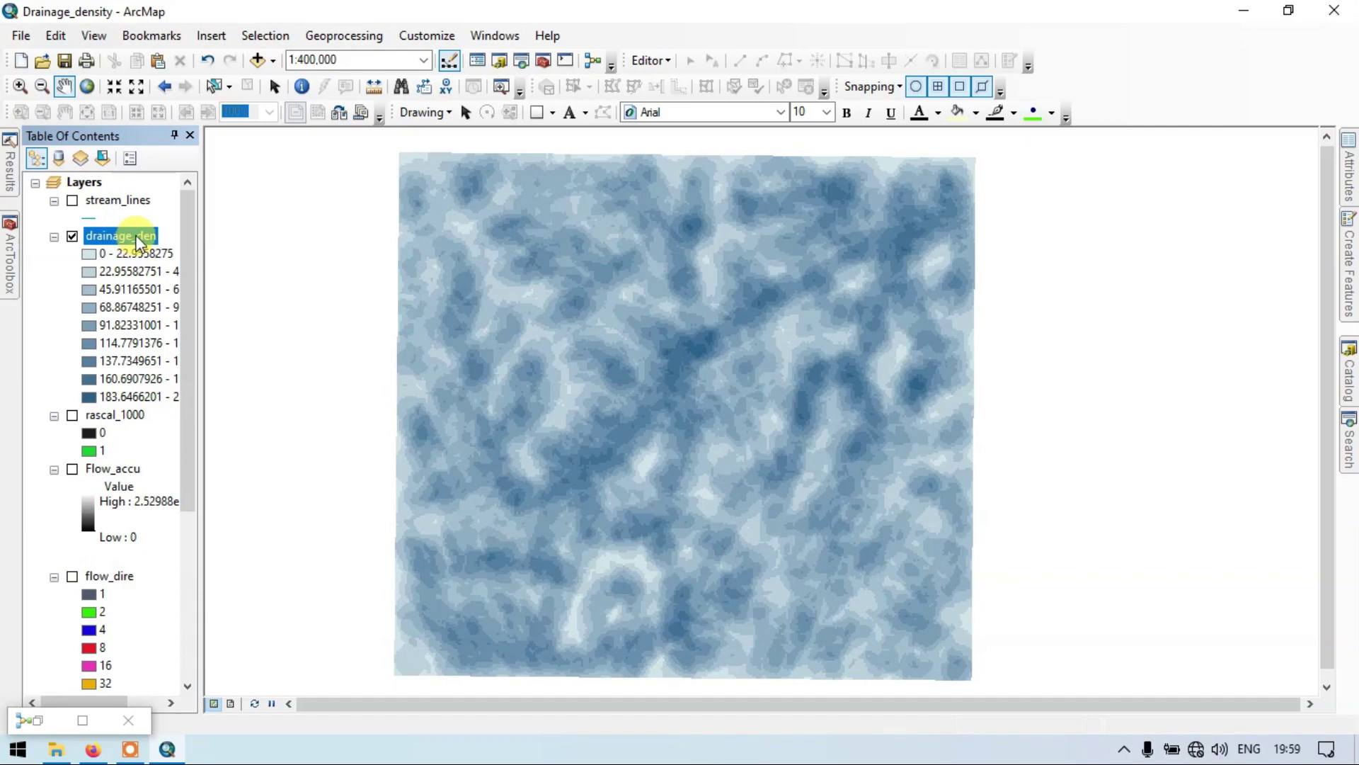
pyautogui.rightClick(138, 242)
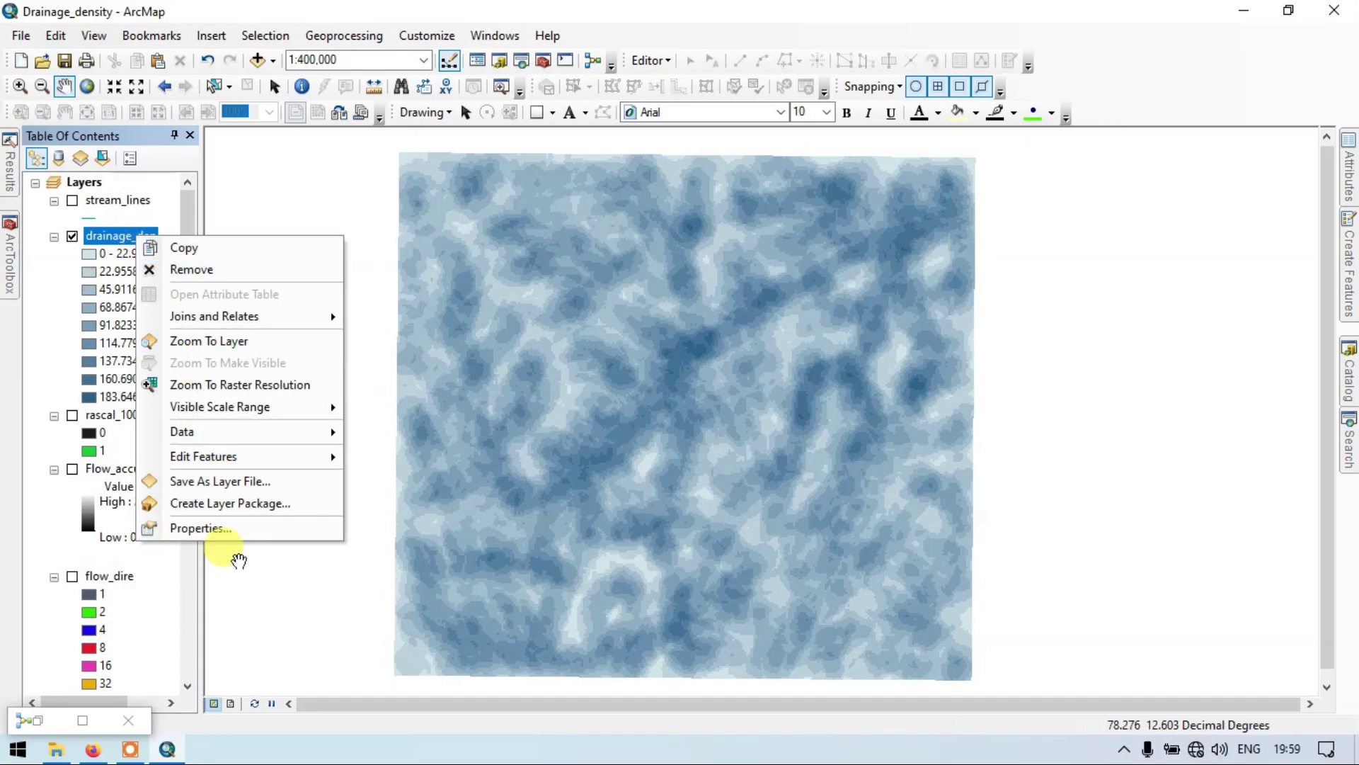
# Symbolize drainage_den with 5 classes and the red-to-blue colour ramp, then apply.
pyautogui.click(233, 529)
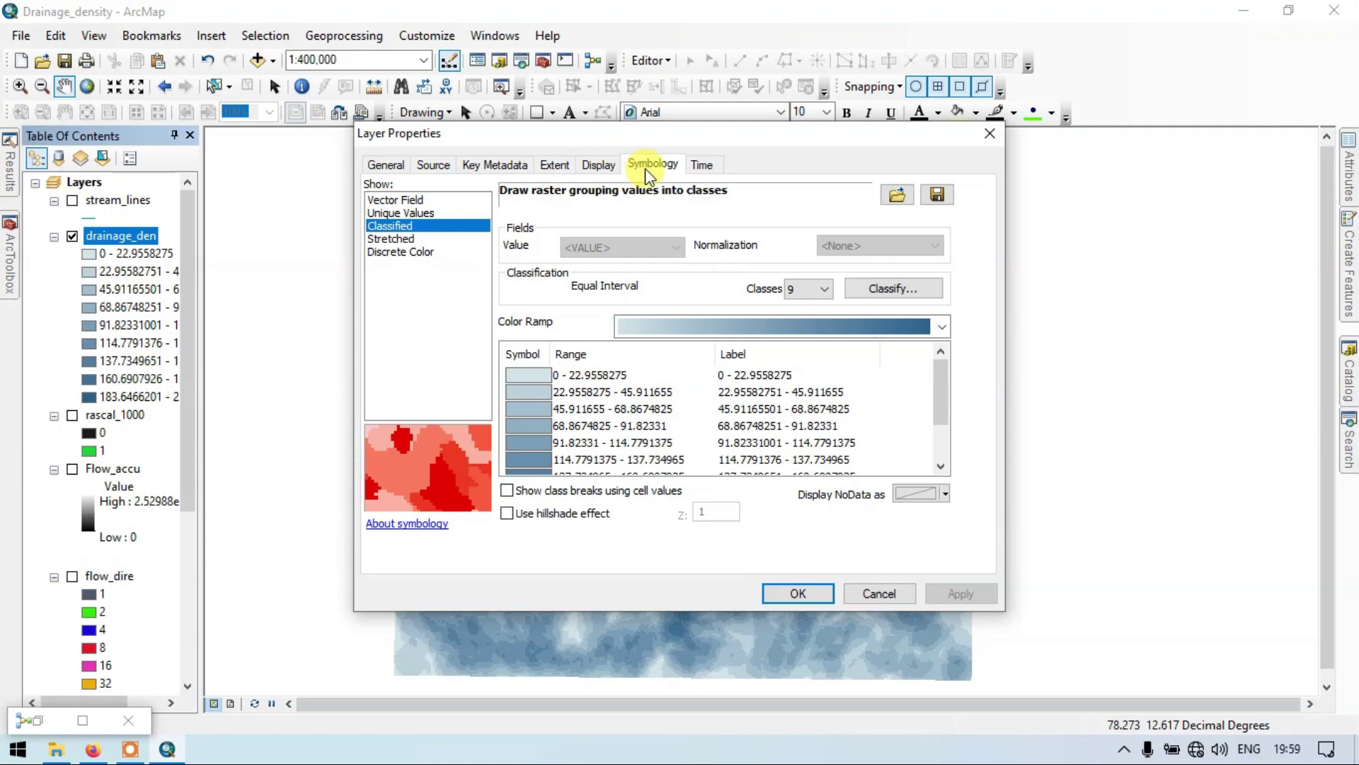
pyautogui.click(819, 288)
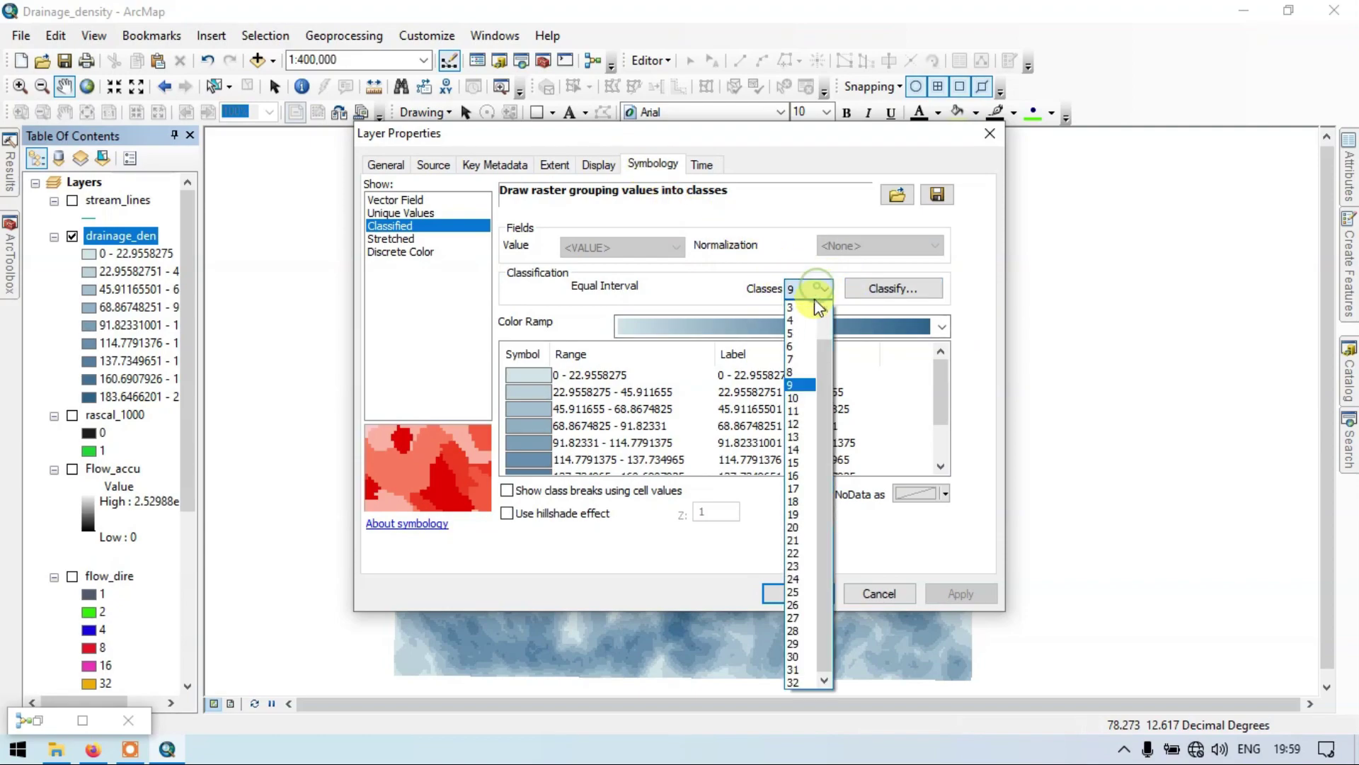
pyautogui.click(798, 333)
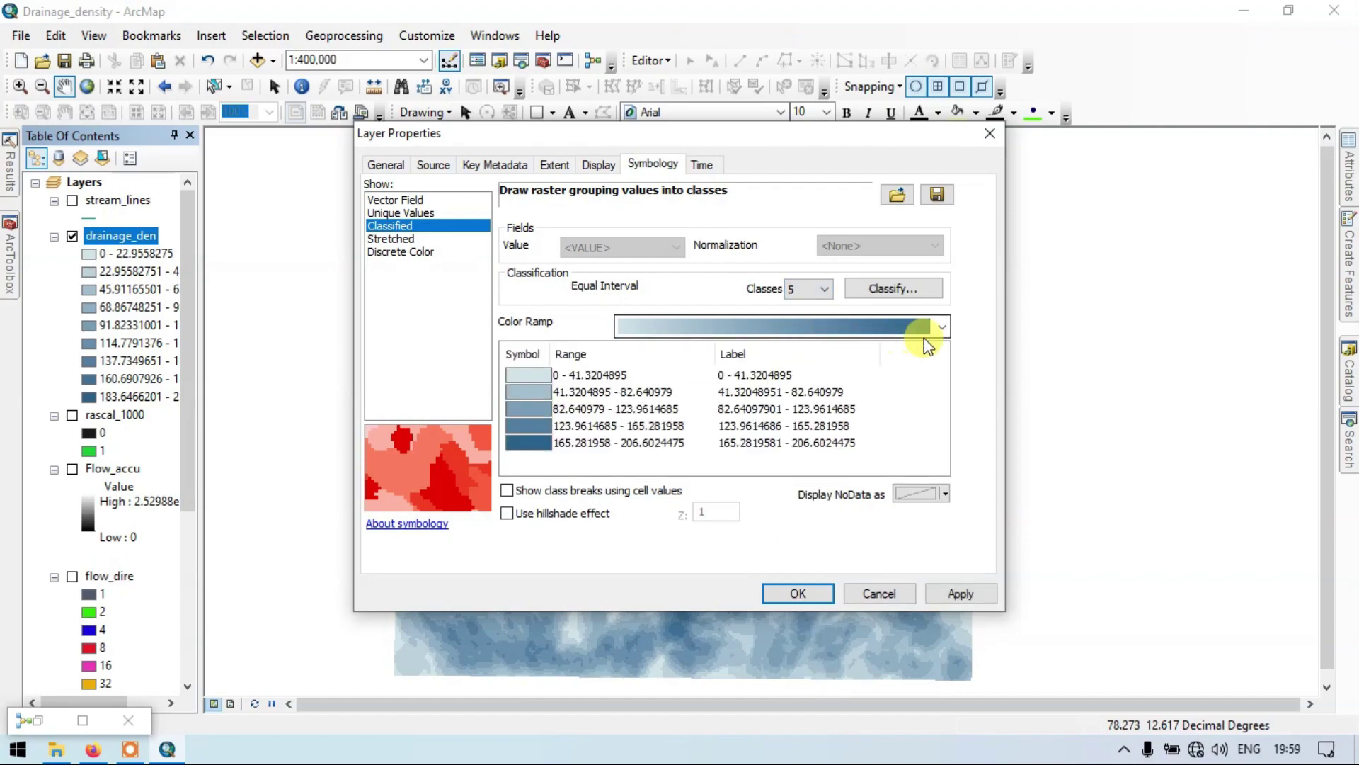
pyautogui.click(941, 327)
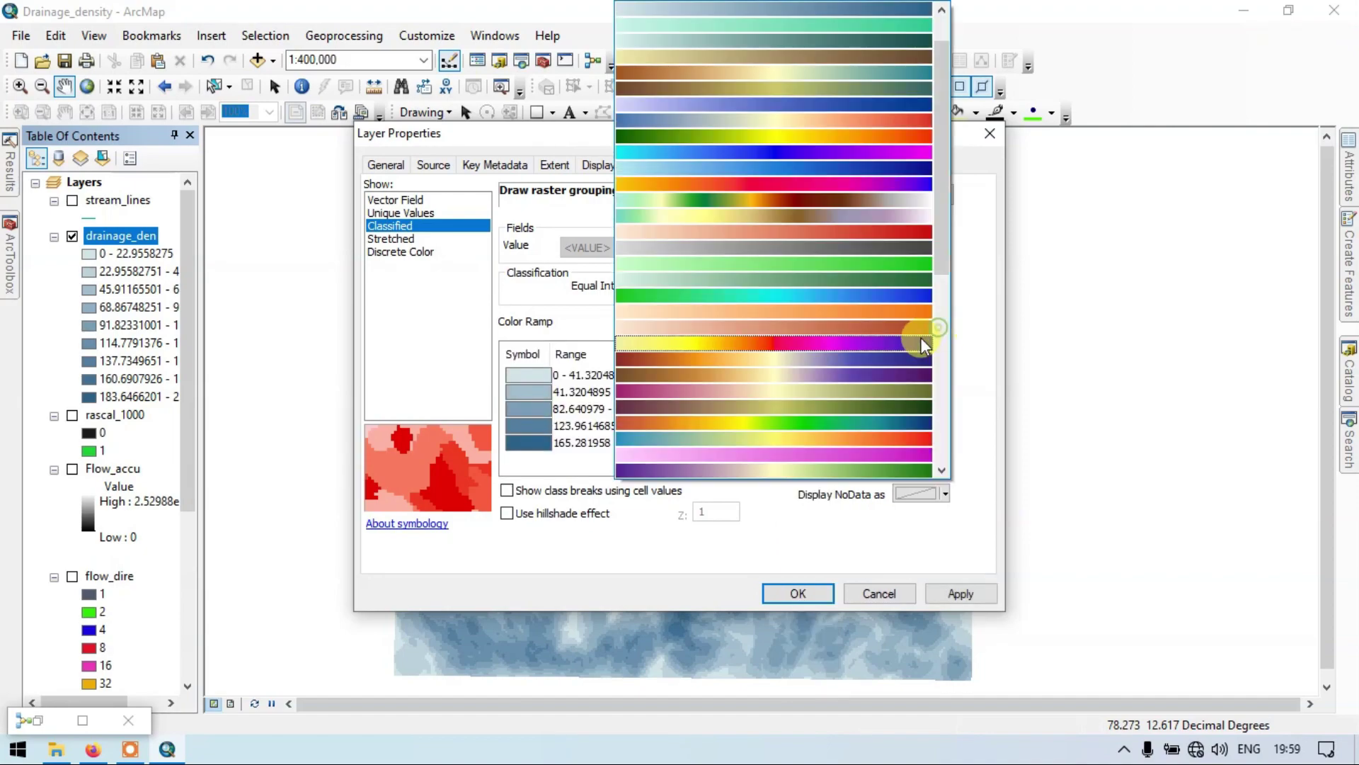
pyautogui.click(818, 423)
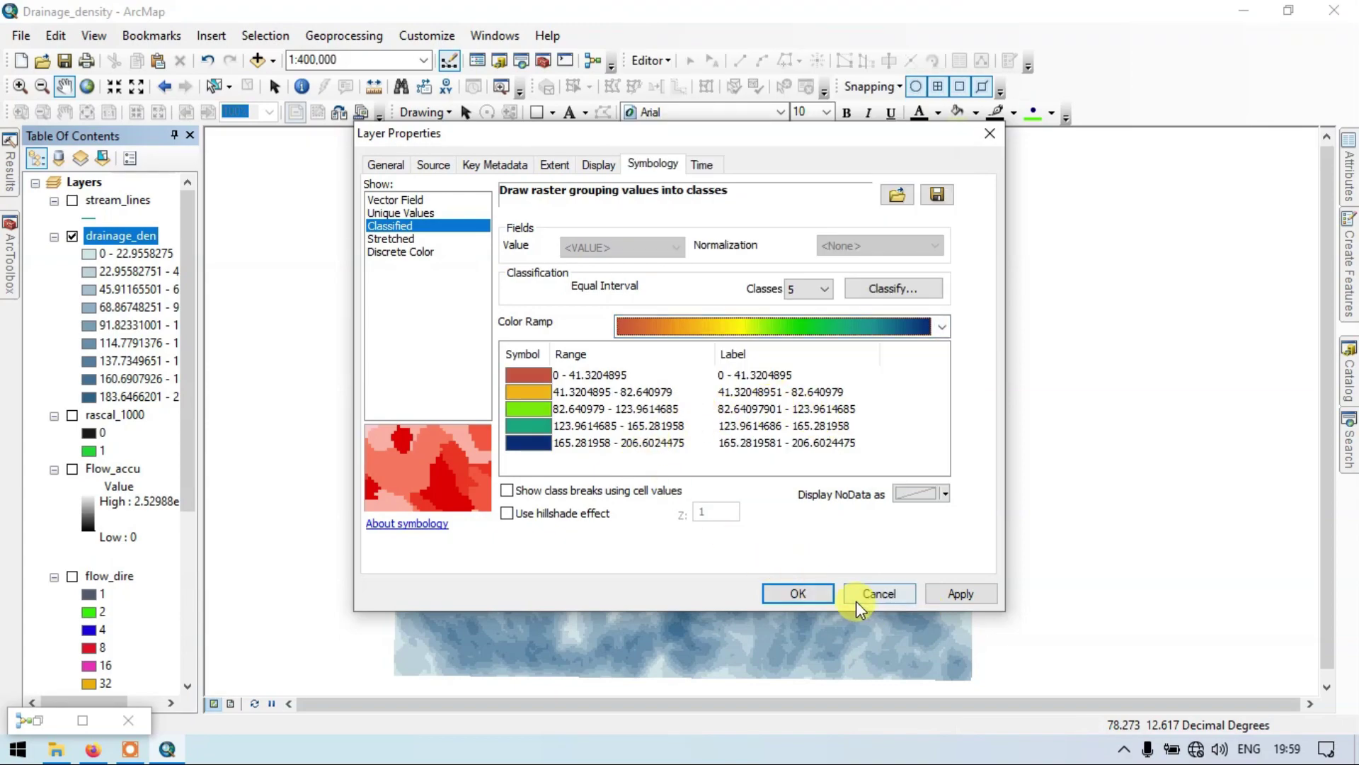
pyautogui.click(952, 591)
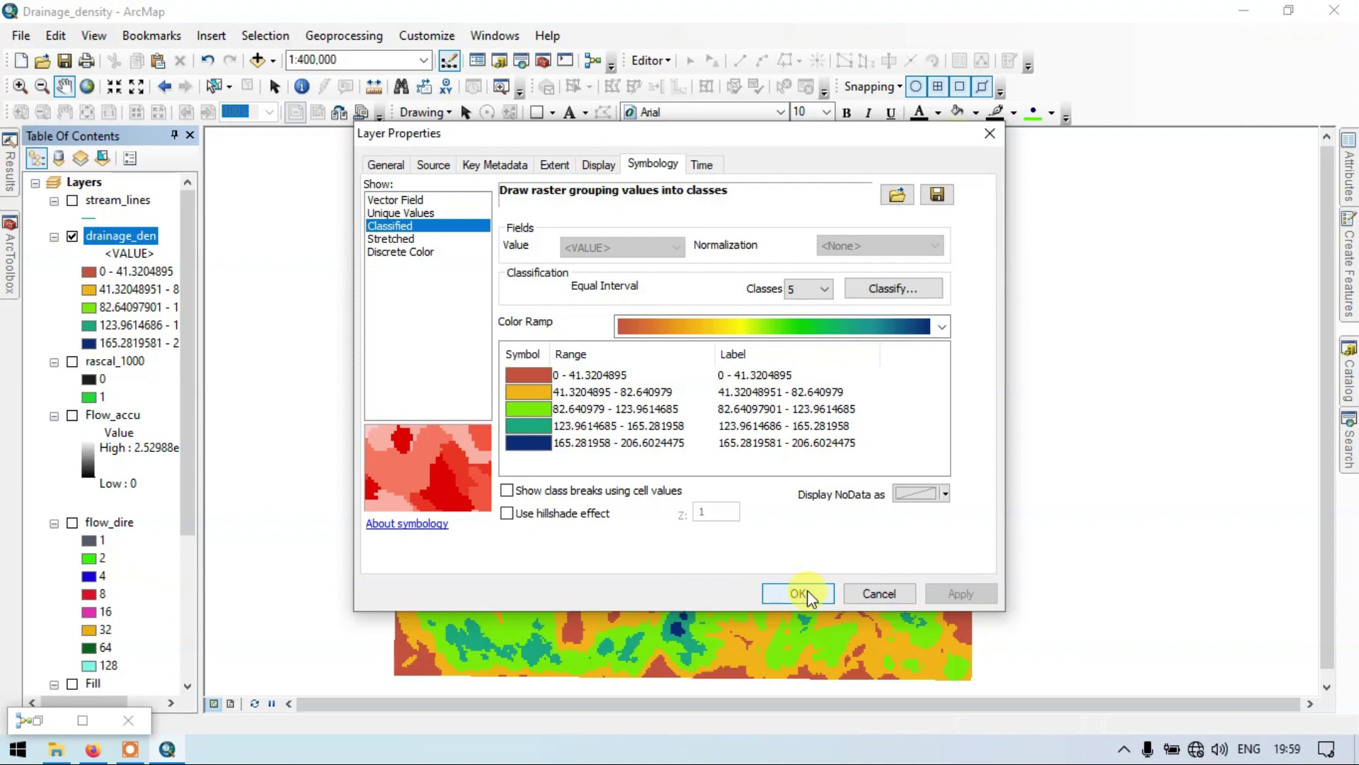
pyautogui.click(807, 591)
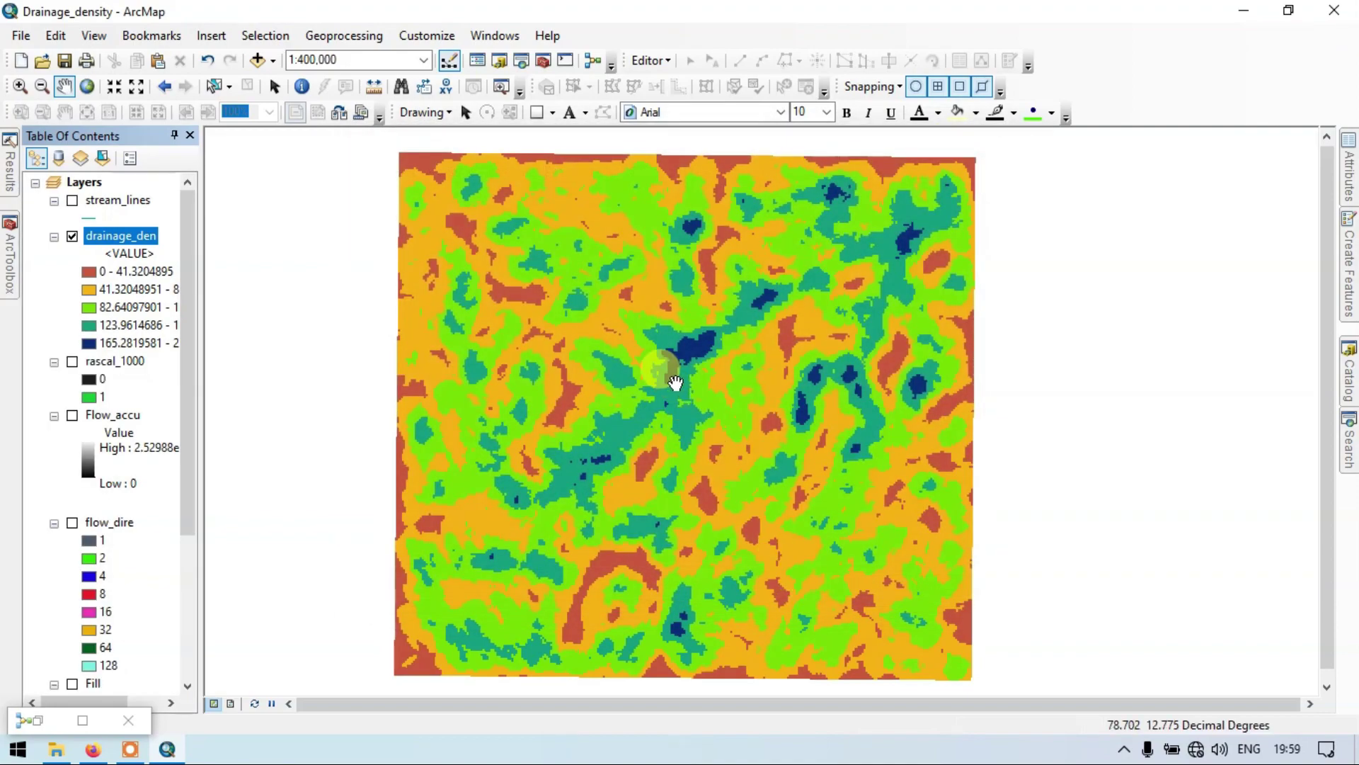
# Turn stream_lines back on so it draws over the classified drainage_den raster.
pyautogui.click(72, 201)
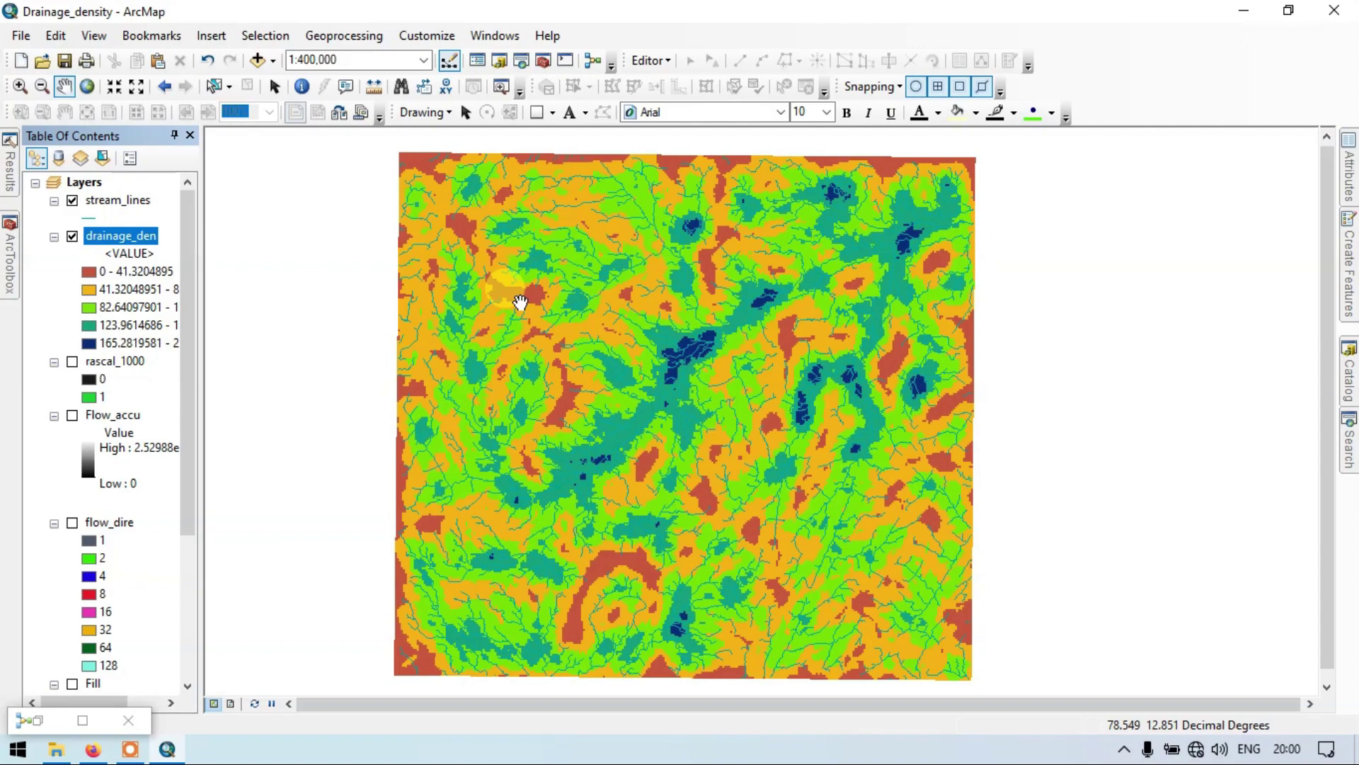
pyautogui.click(683, 300)
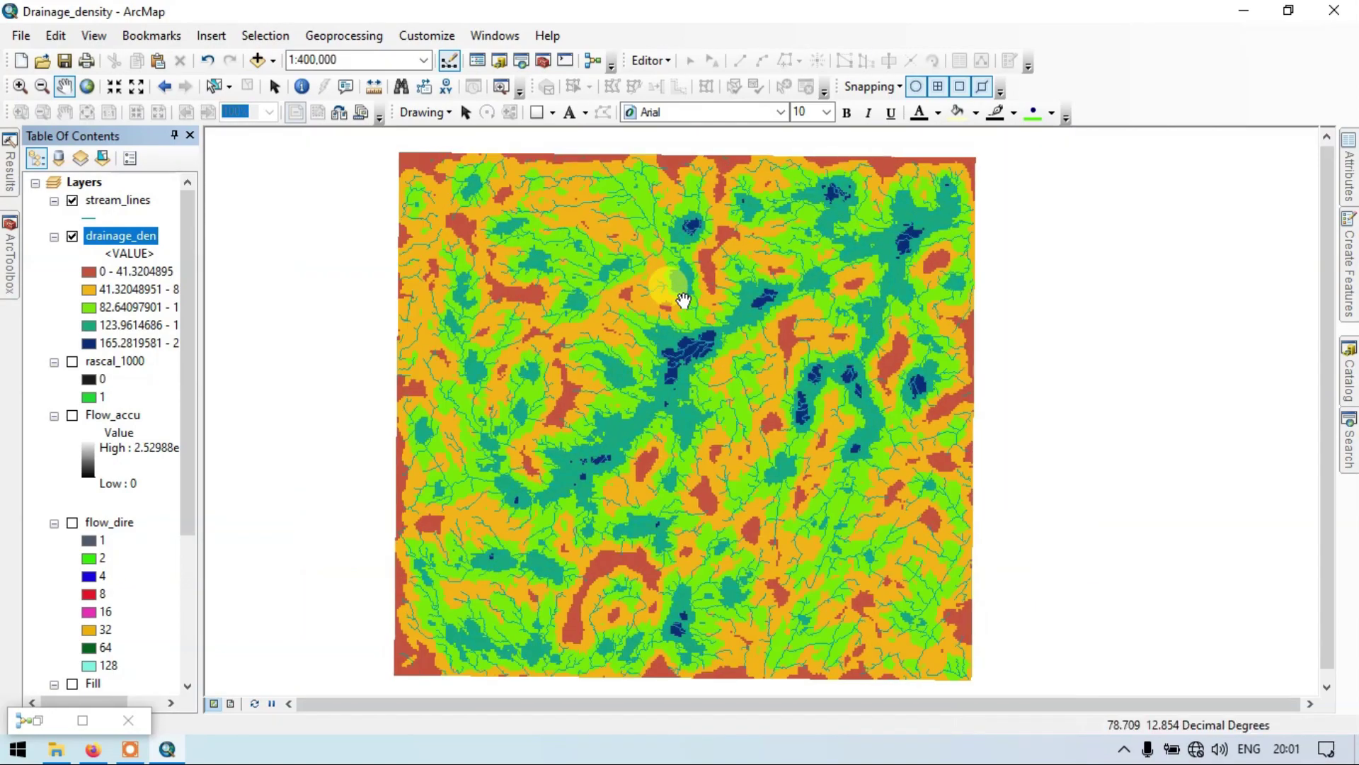